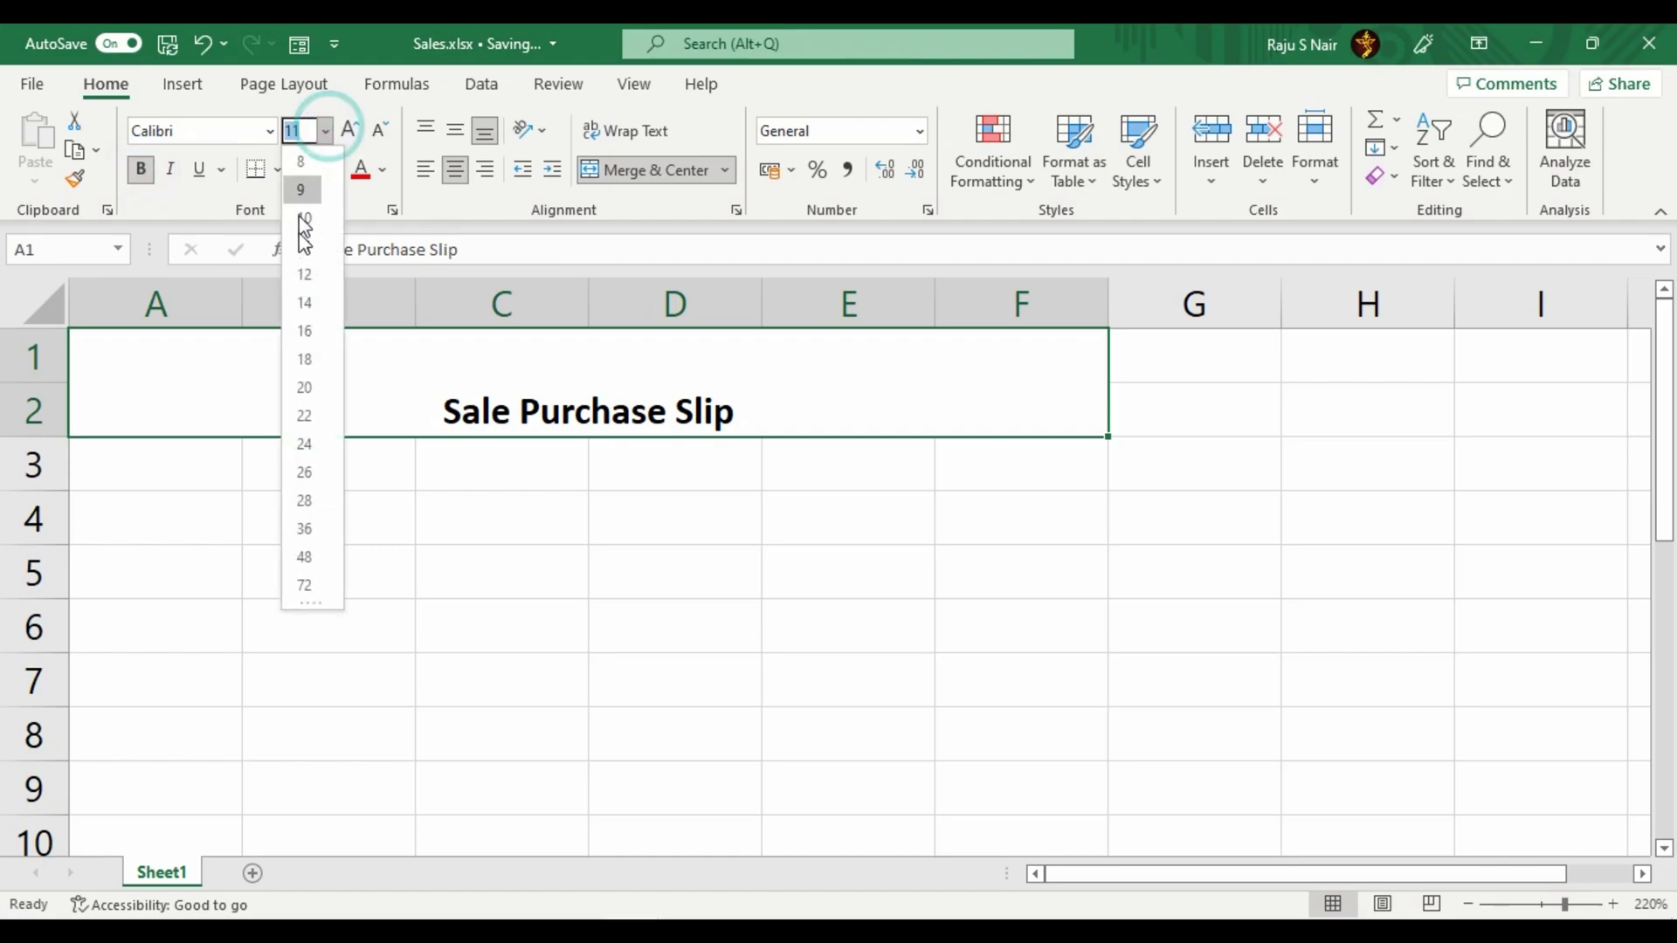
Step: Set the font size of the Sale Purchase Slip title to 14
click(305, 301)
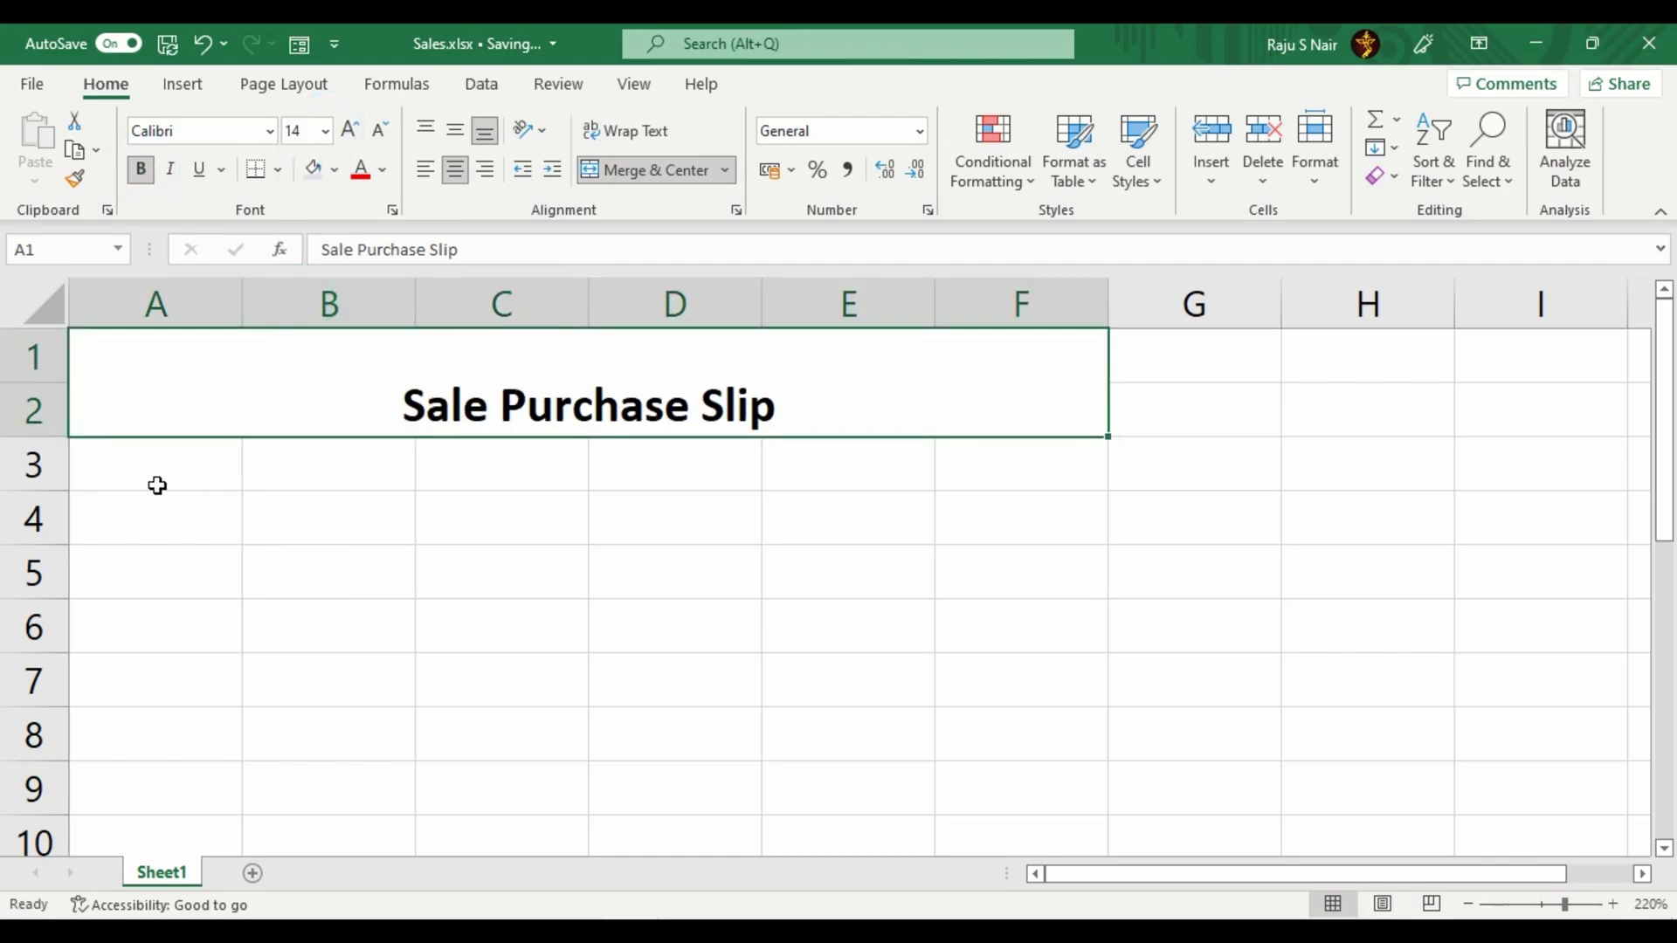
Step: Enter the headings Sl No, Item, Stock, Sales, Purchase and Total across cells A4 to F4
click(150, 526)
double_click(153, 529)
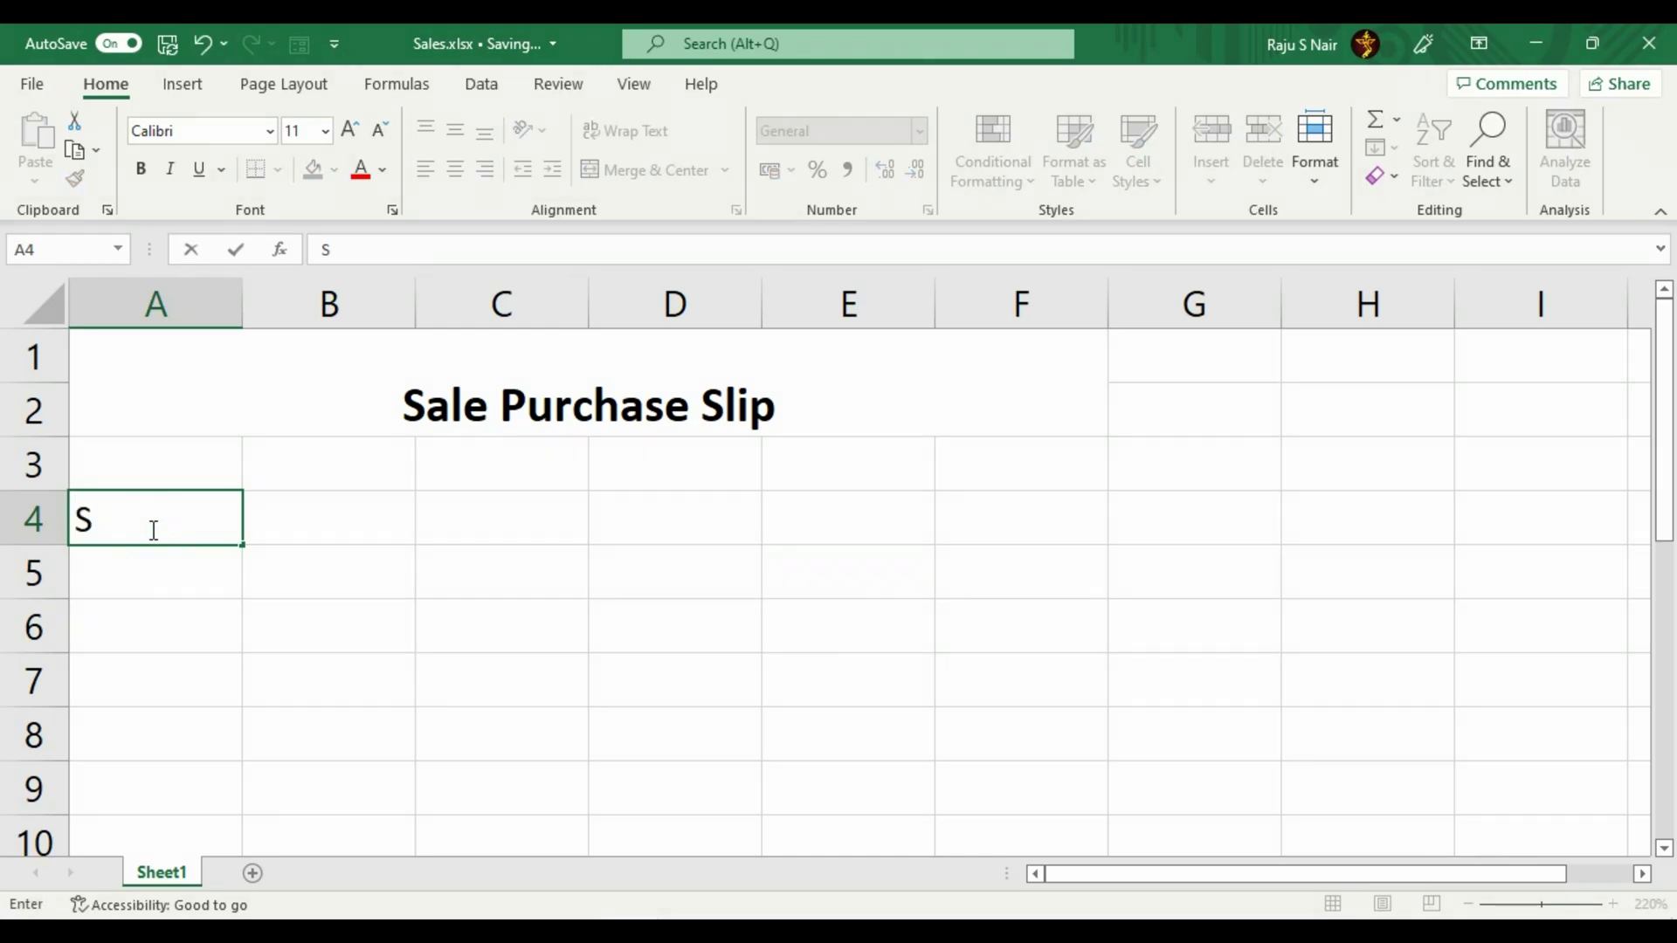
text(Sl No)
click(323, 537)
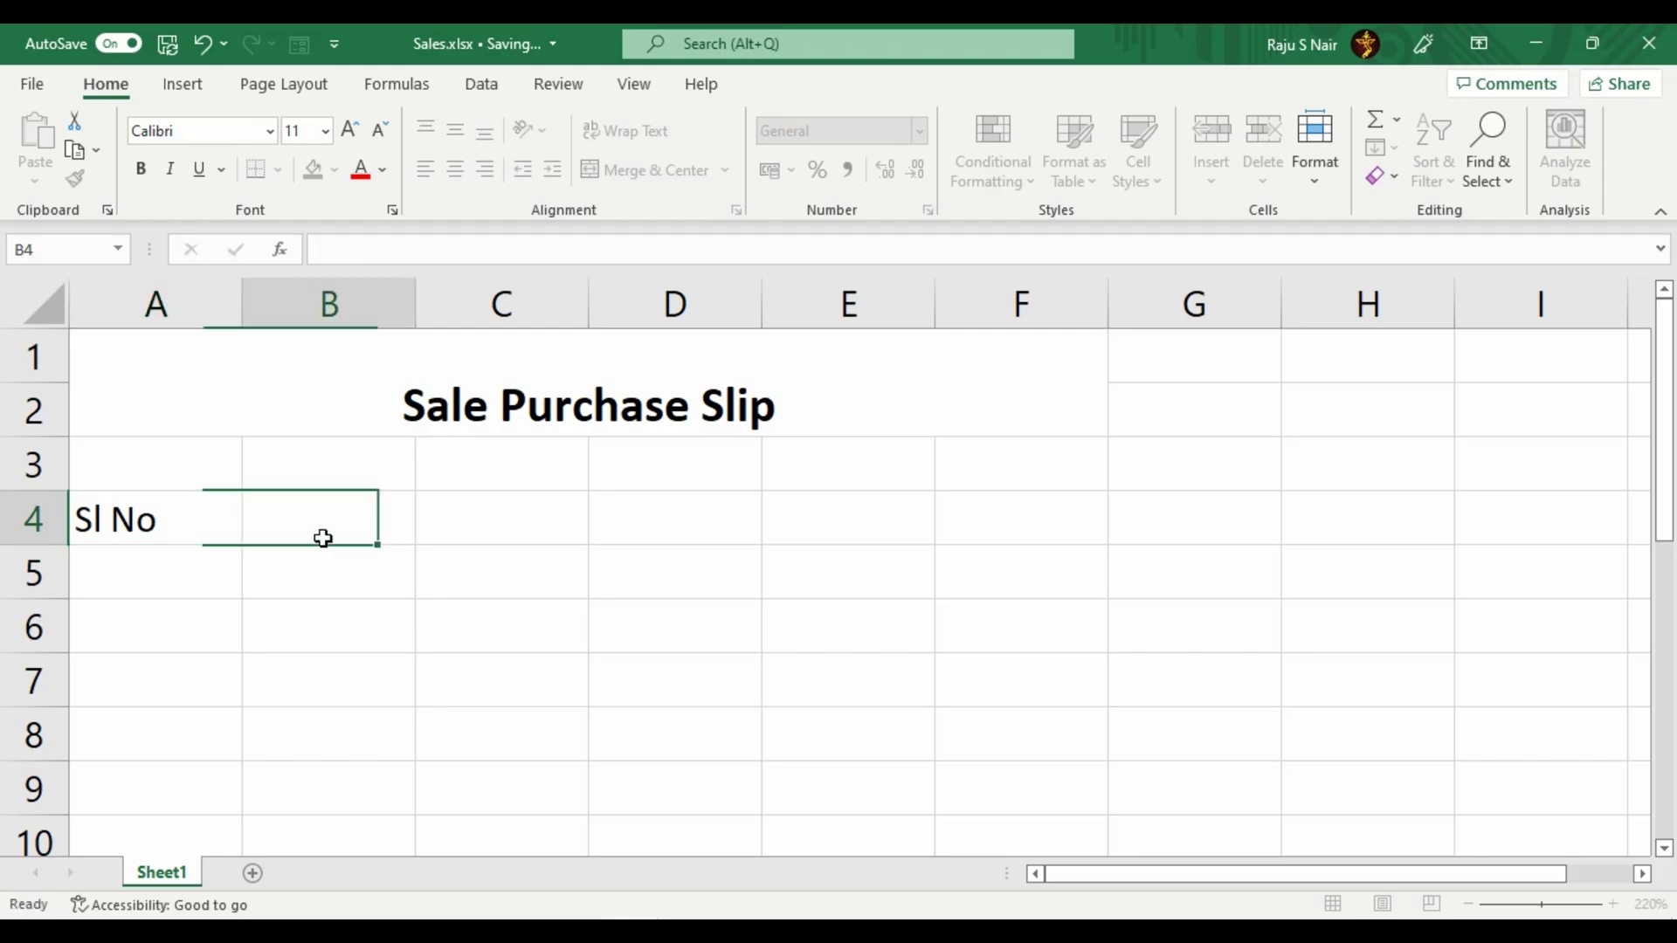
text(Item)
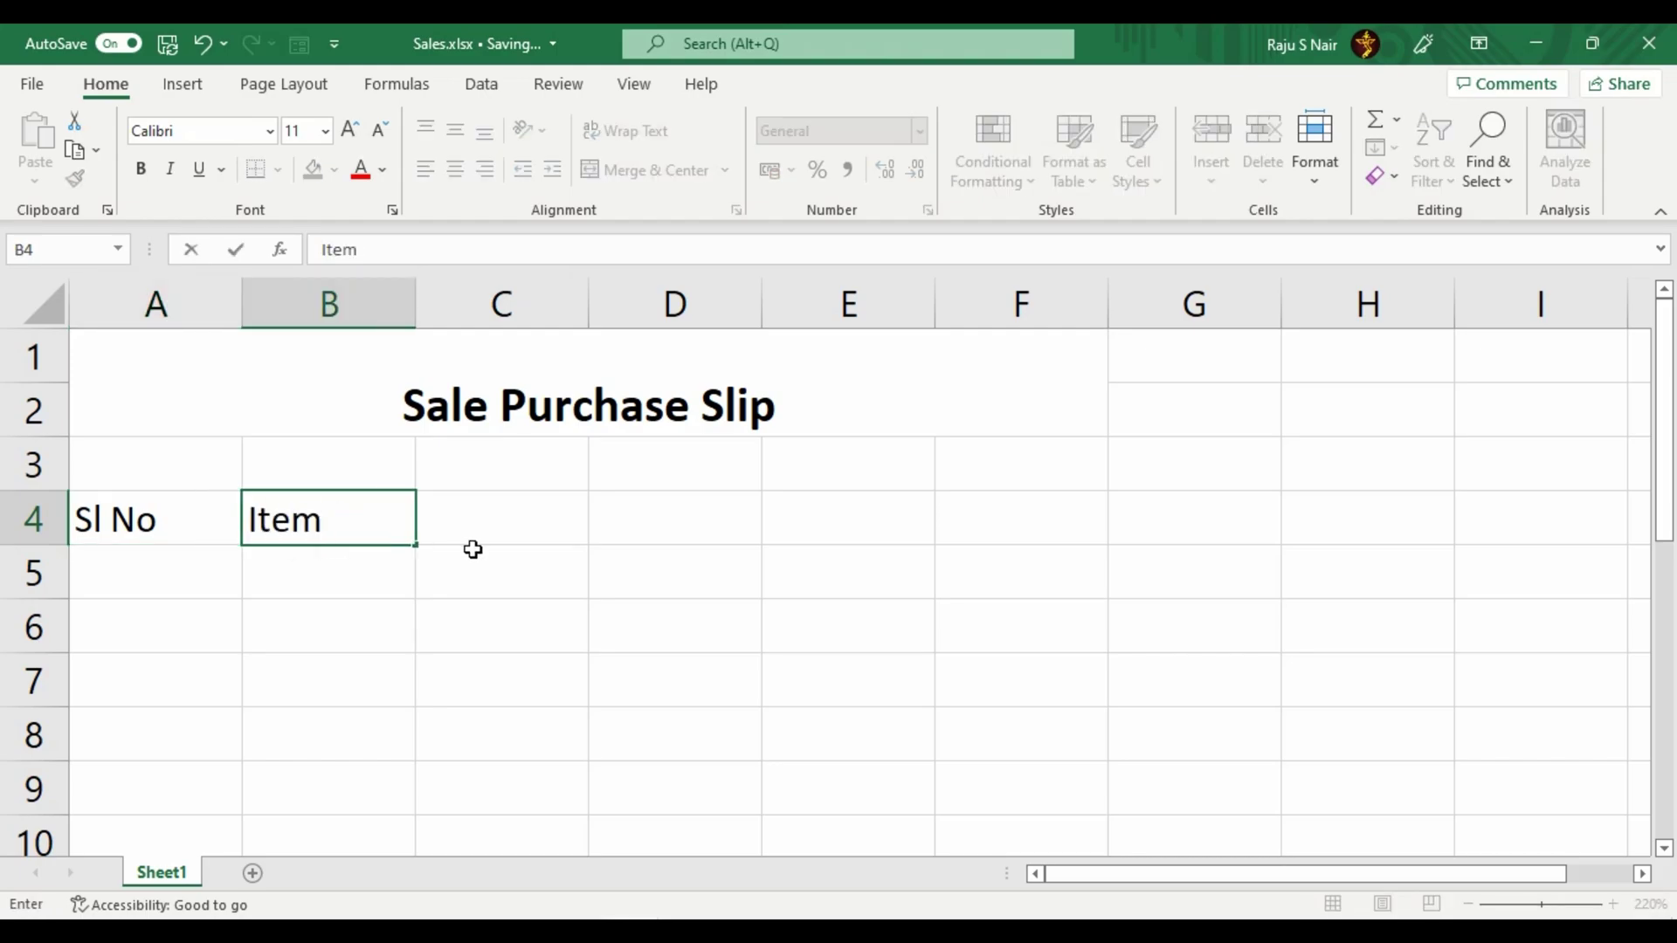
click(474, 548)
click(498, 517)
text(Sto)
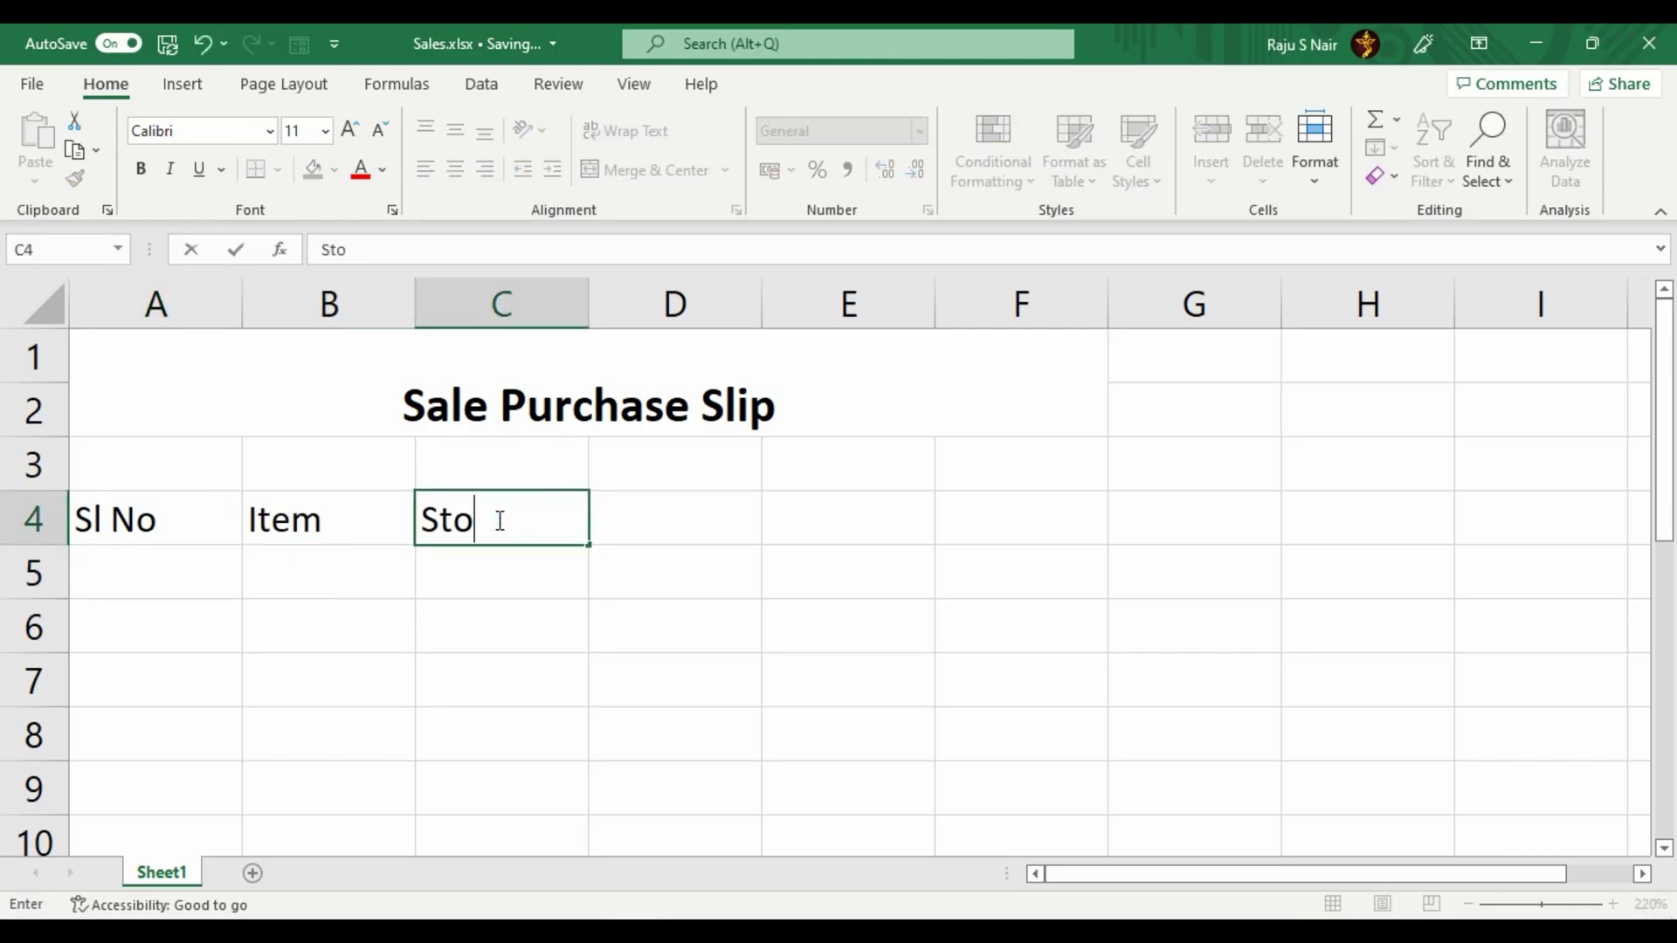
text(ck)
click(646, 538)
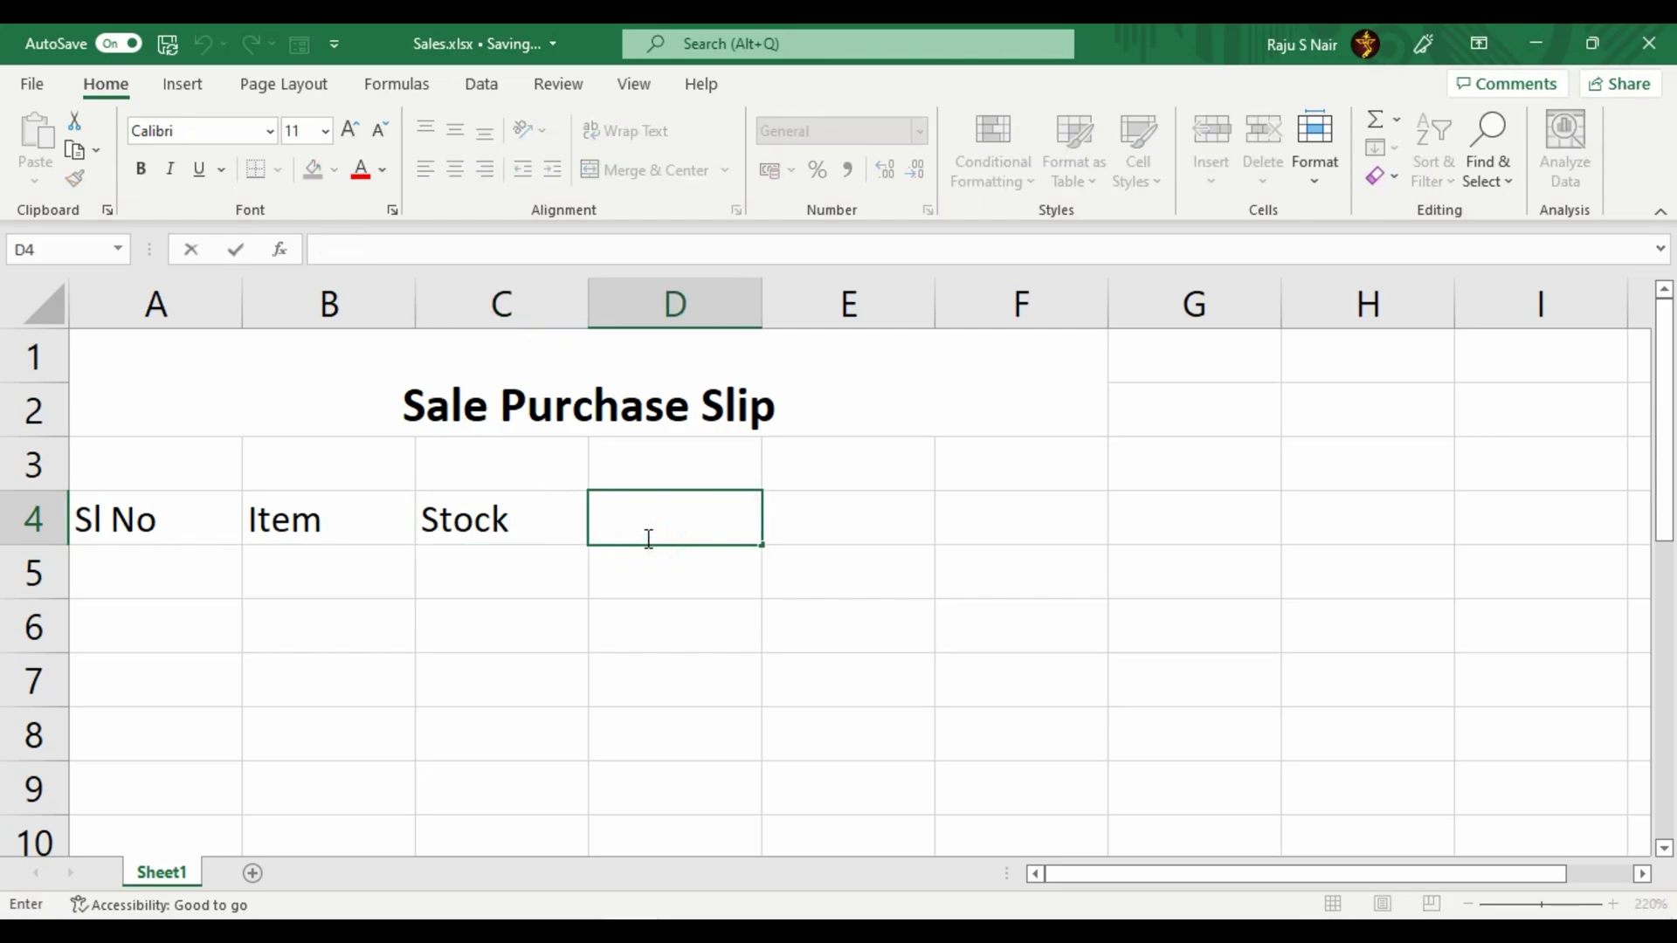
text(Sales)
click(858, 514)
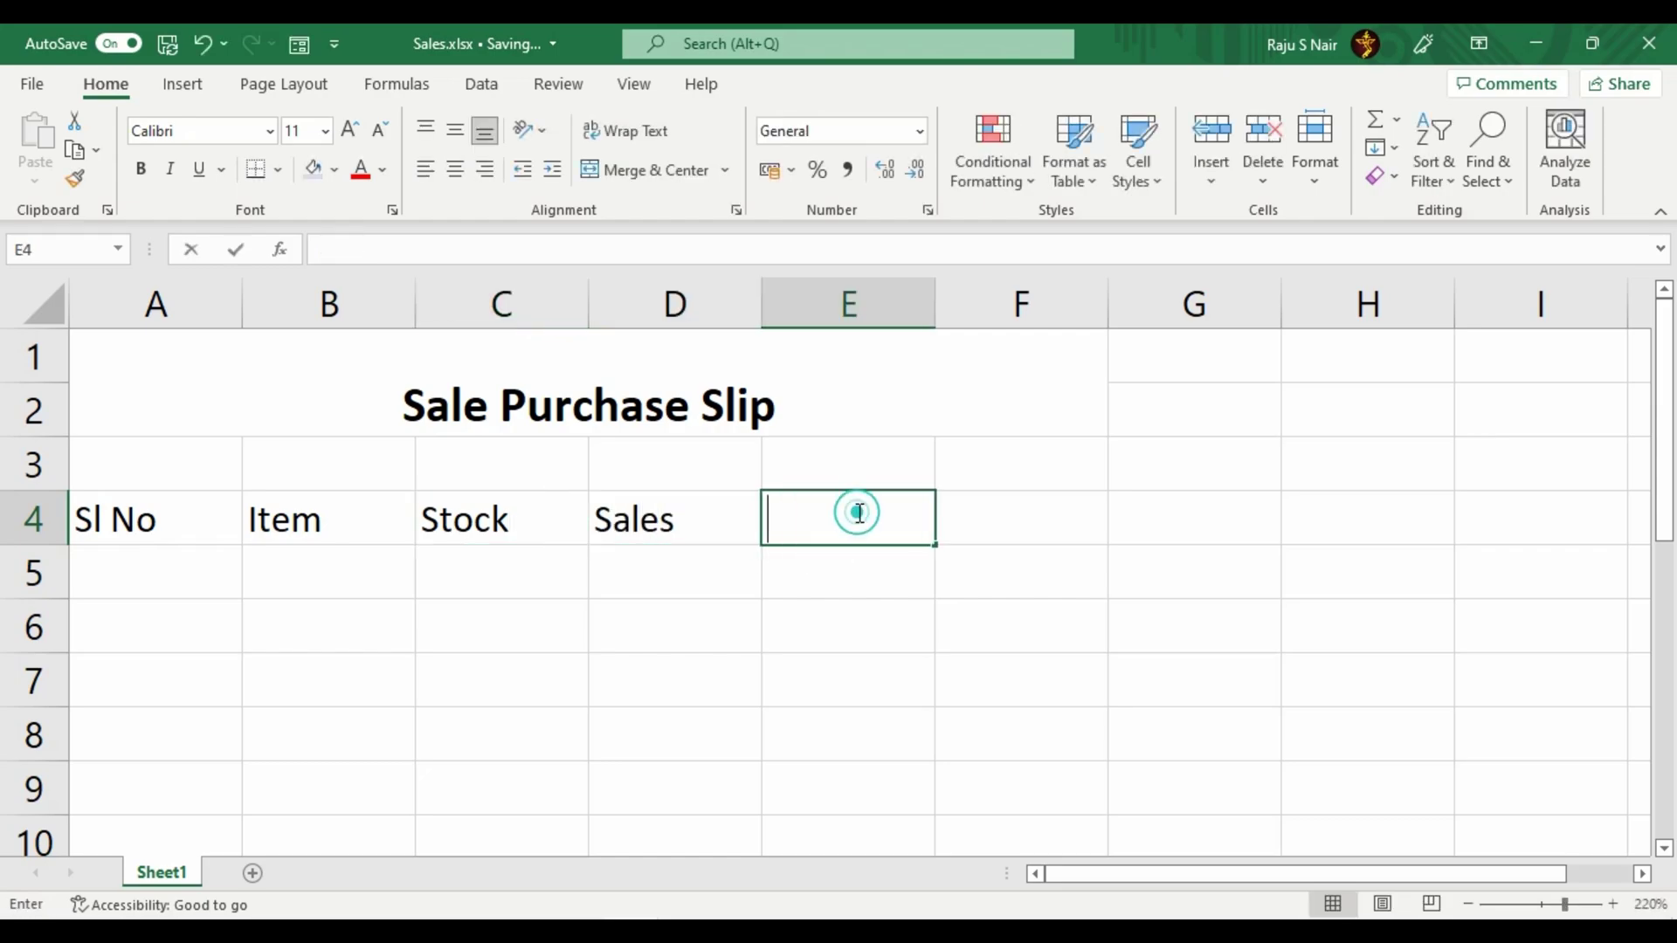
text(Purchase)
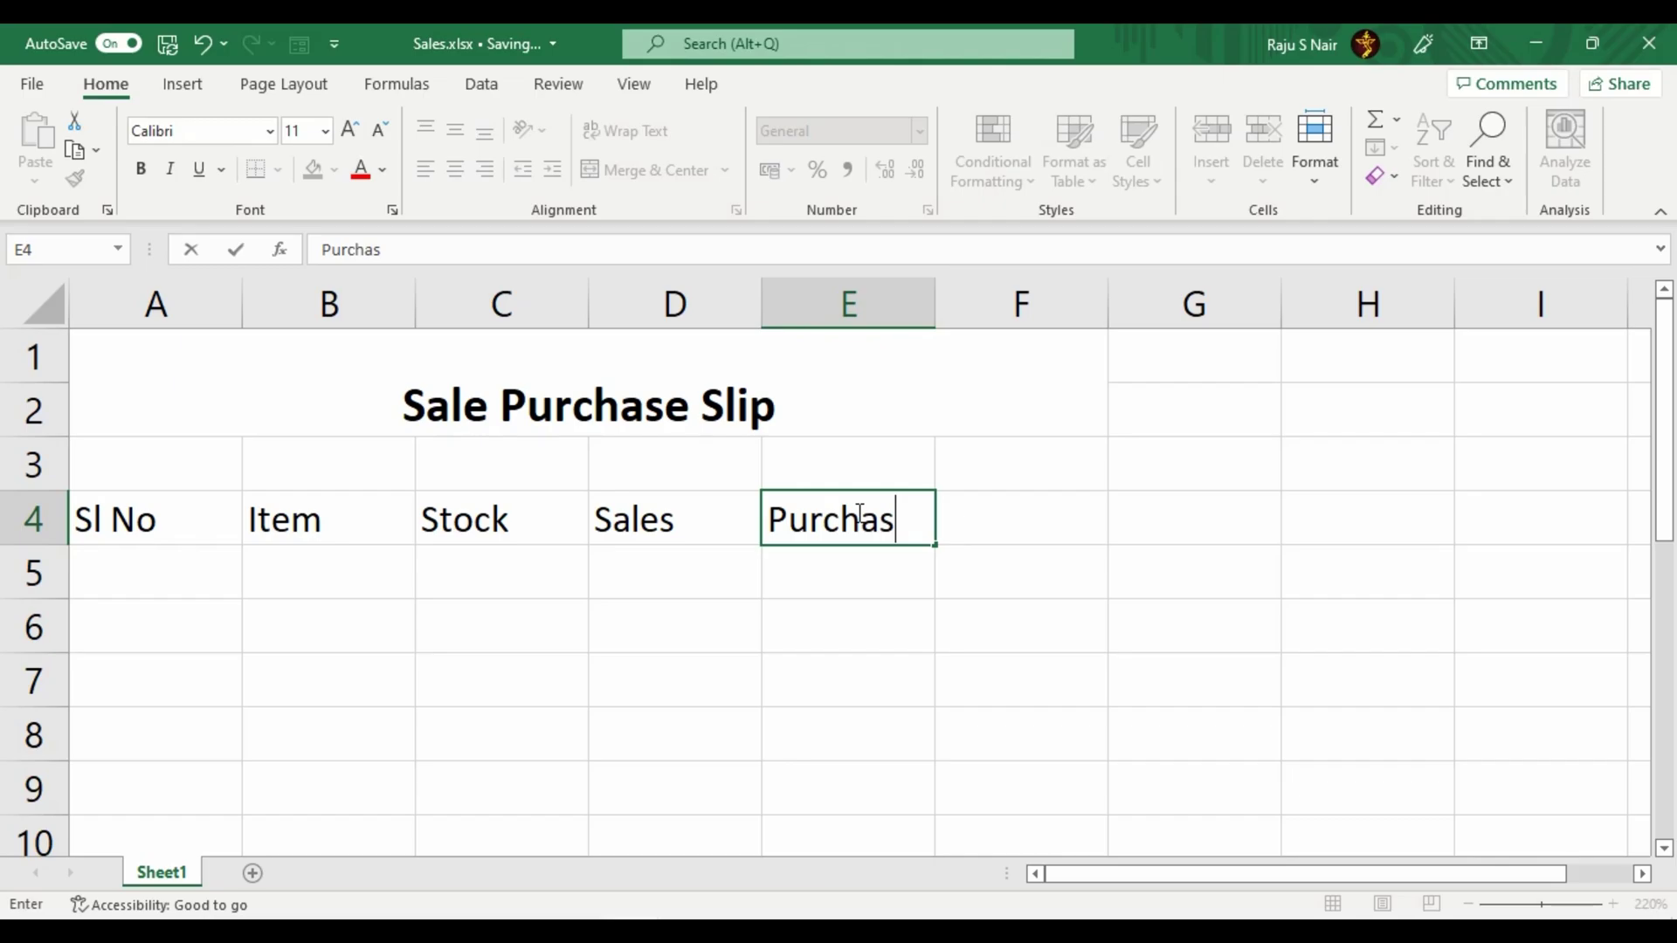
click(981, 521)
text(Total)
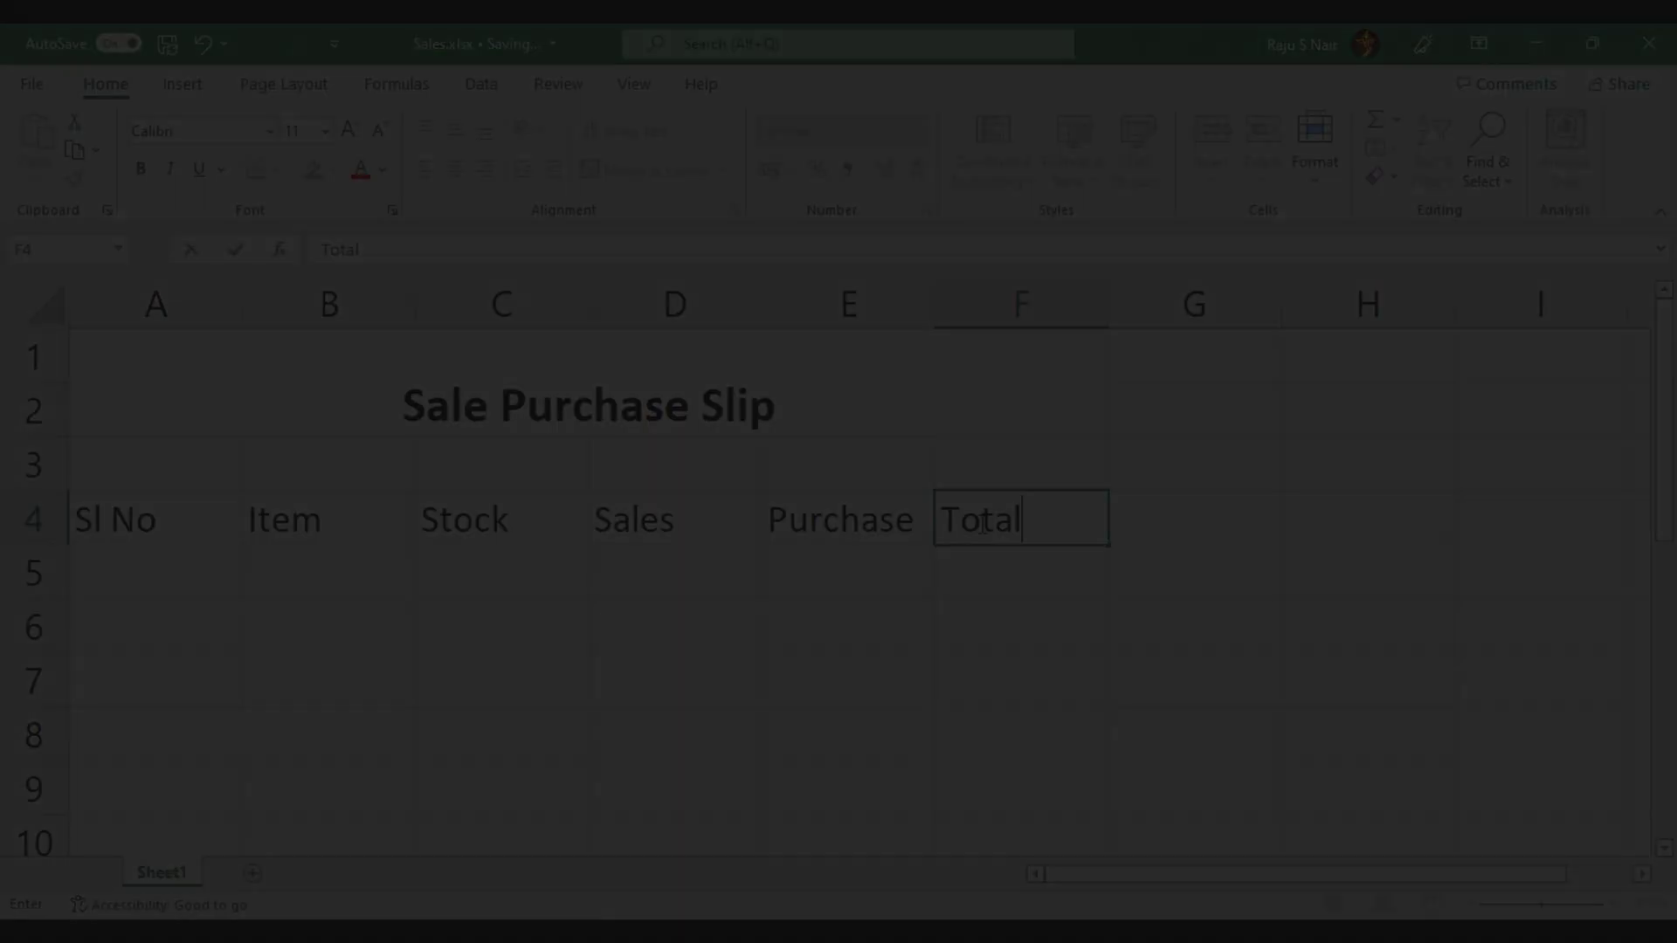
Step: Fill the Sl No column with the numbers 1 to 5 in cells A5 to A9
click(156, 572)
text(1)
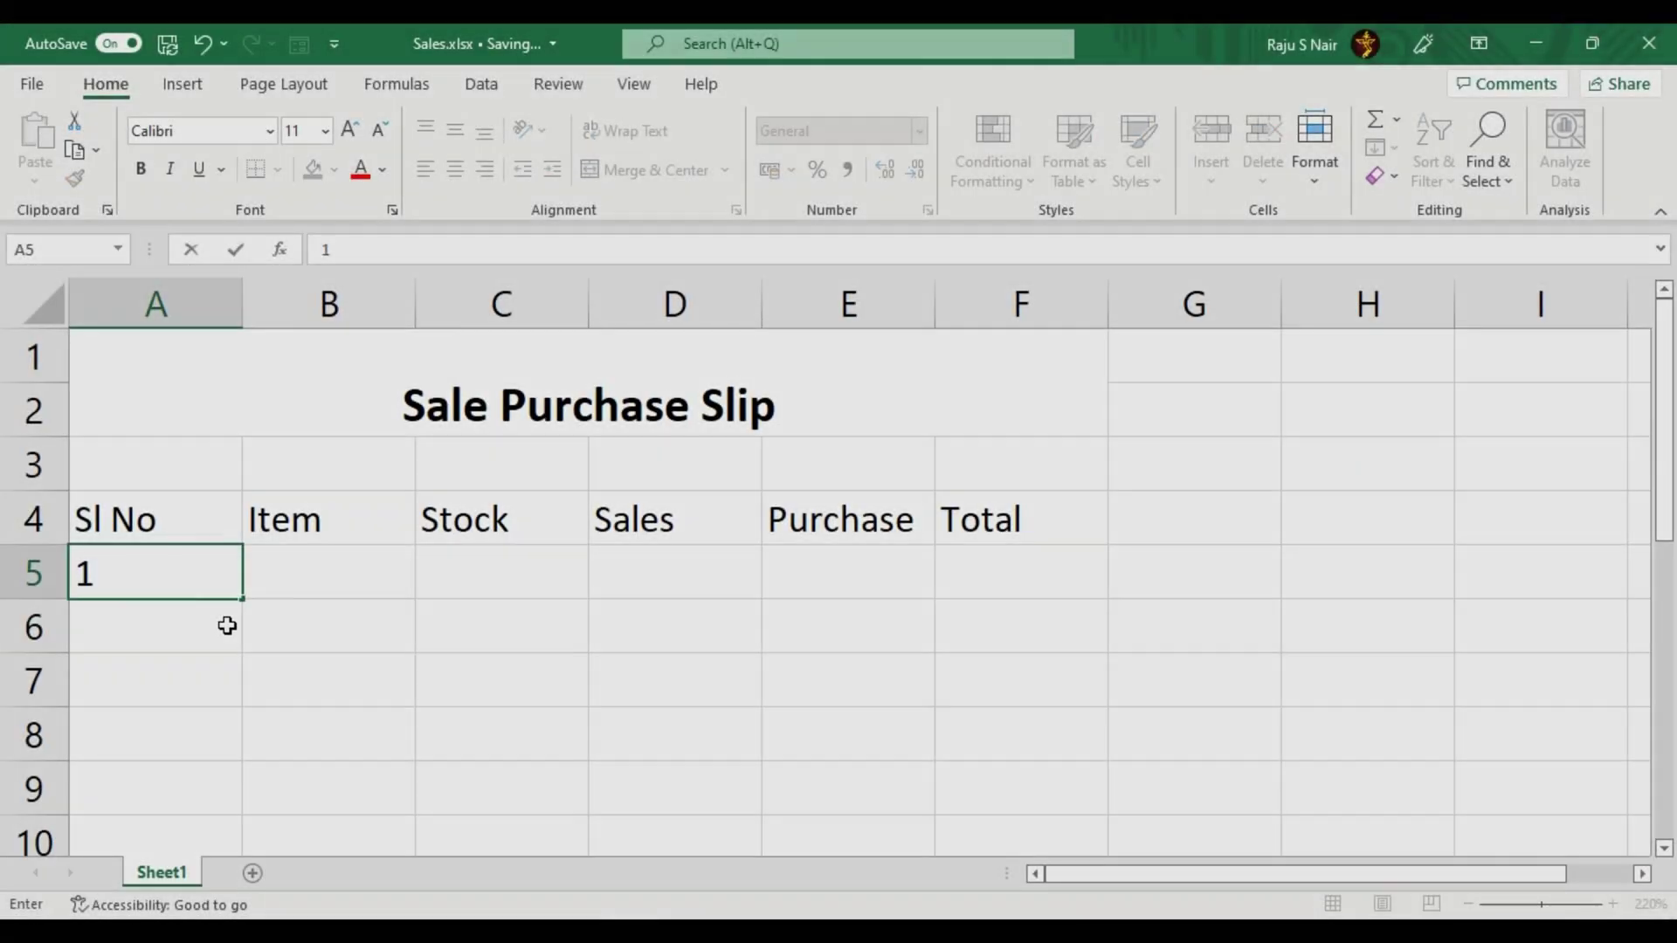
click(226, 623)
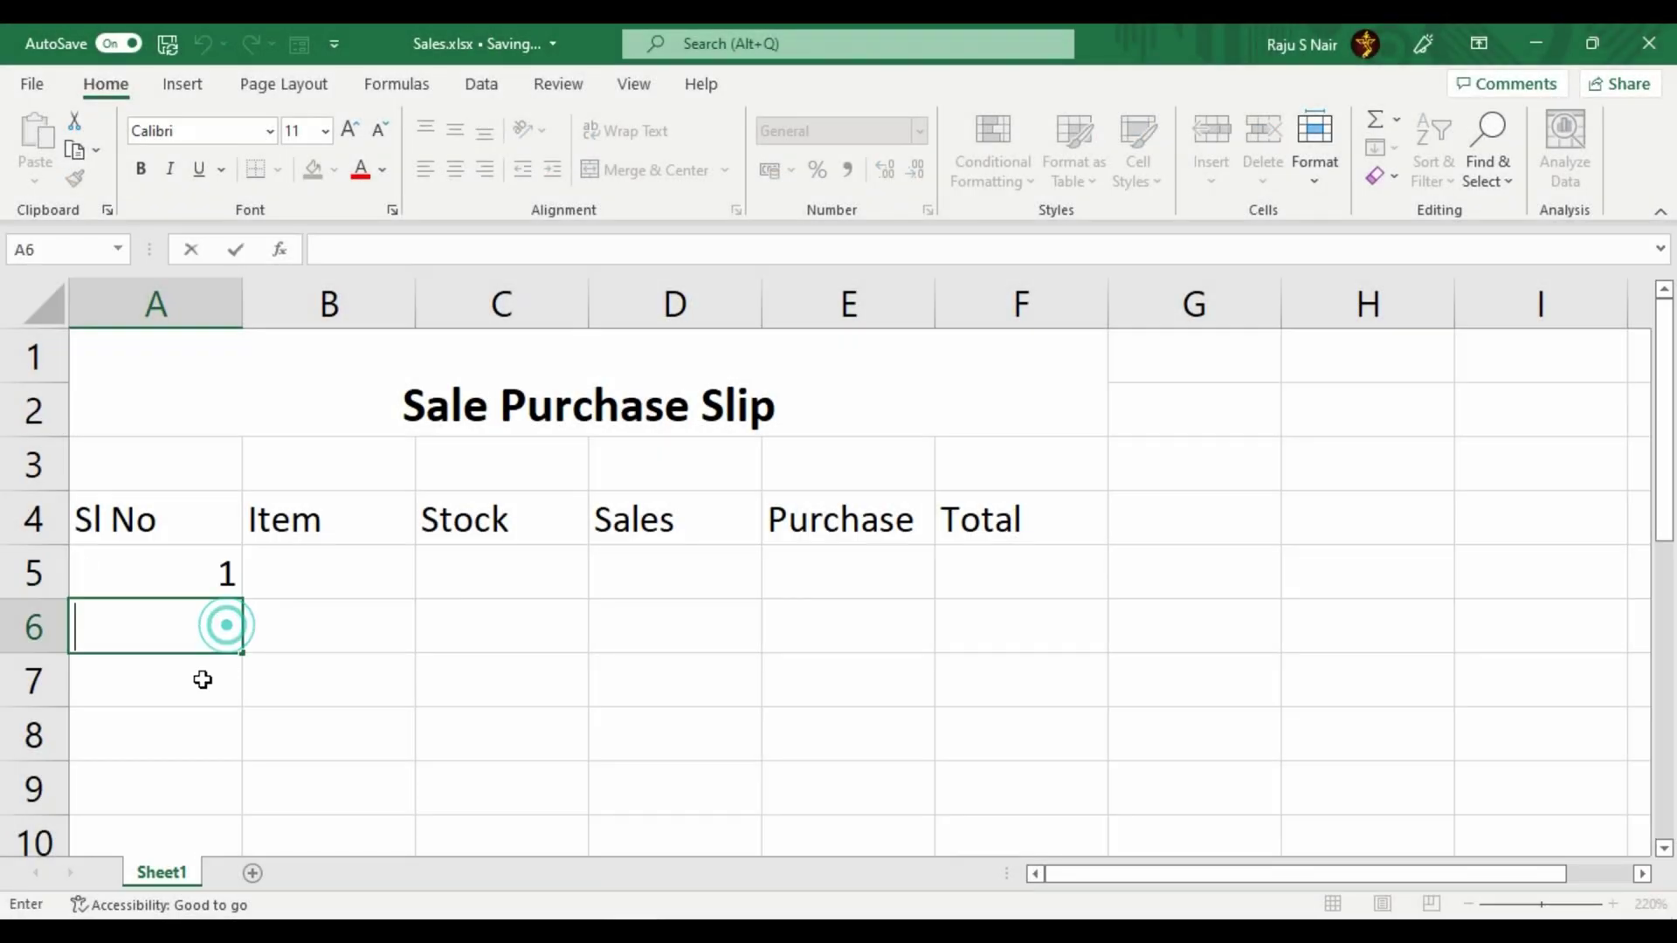
text(2)
click(199, 694)
text(3)
click(202, 740)
text(4)
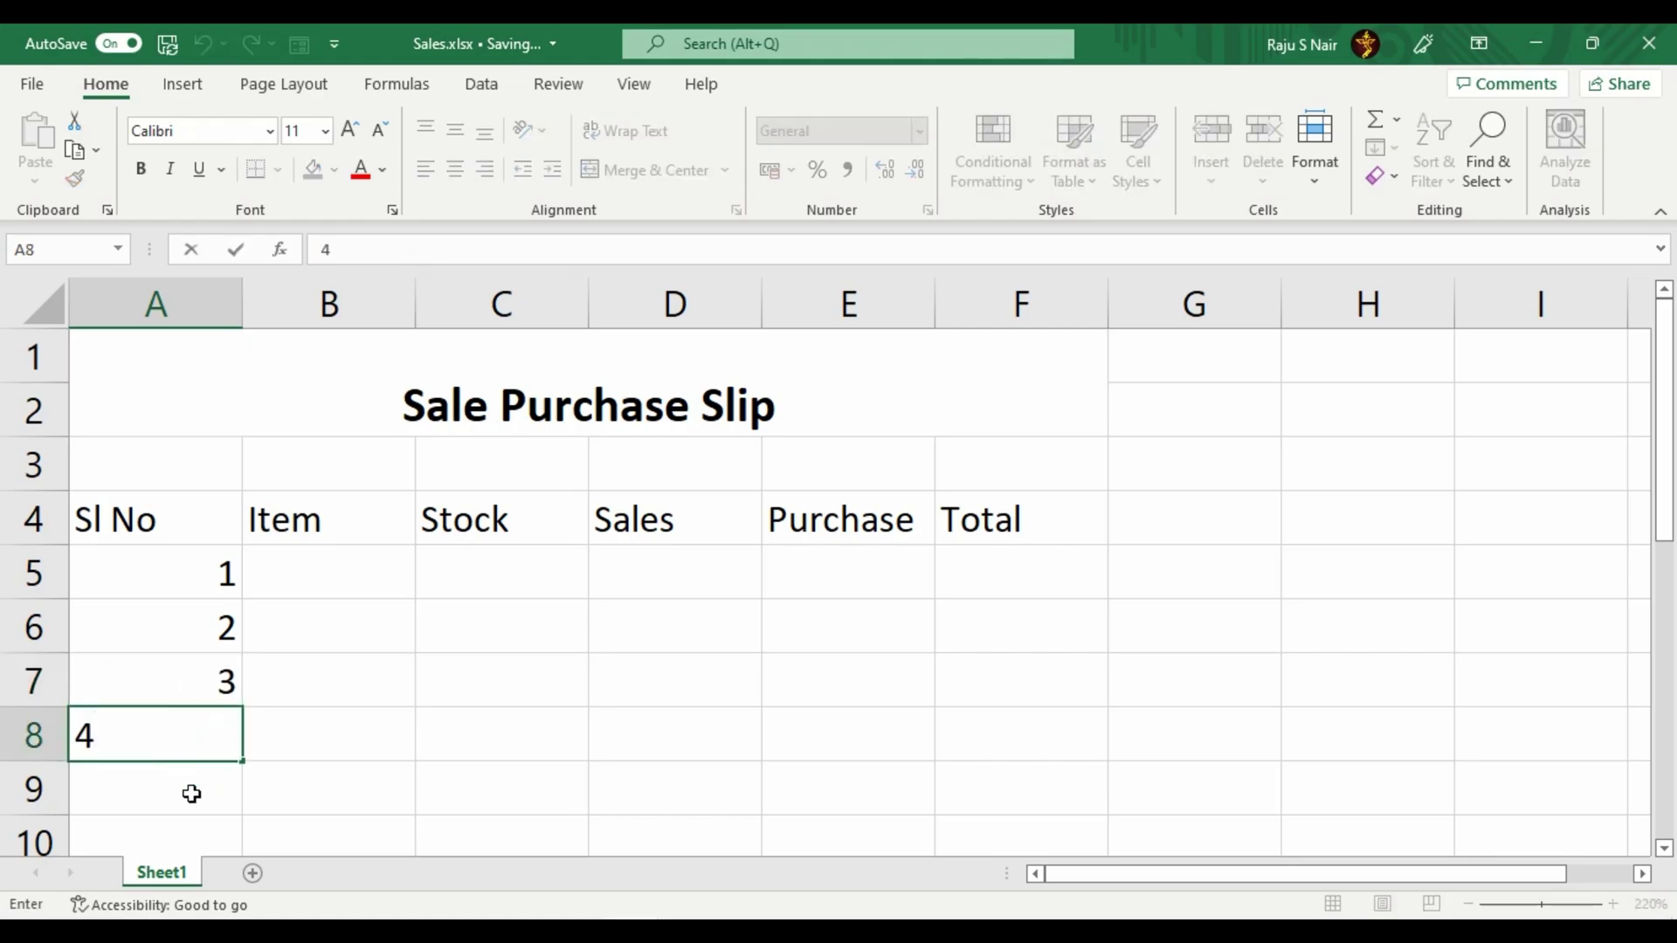
click(191, 788)
text(5)
click(306, 795)
Step: Centre the contents of the table range A4:F9 horizontally and make them bold
click(162, 524)
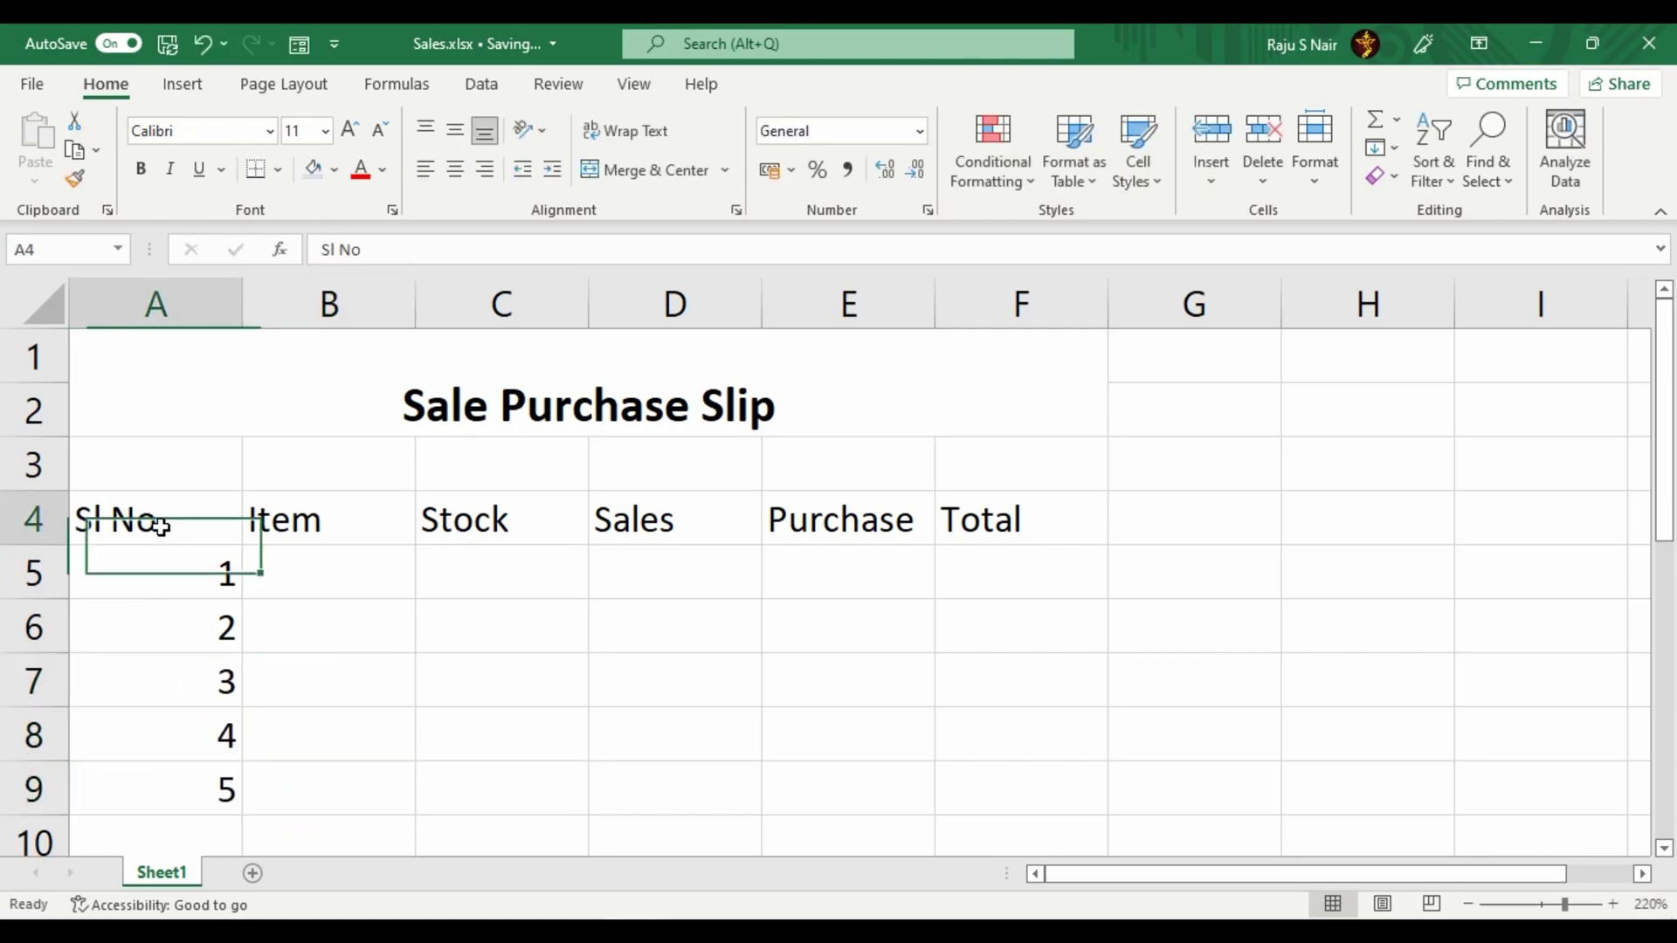
shift+click(1018, 796)
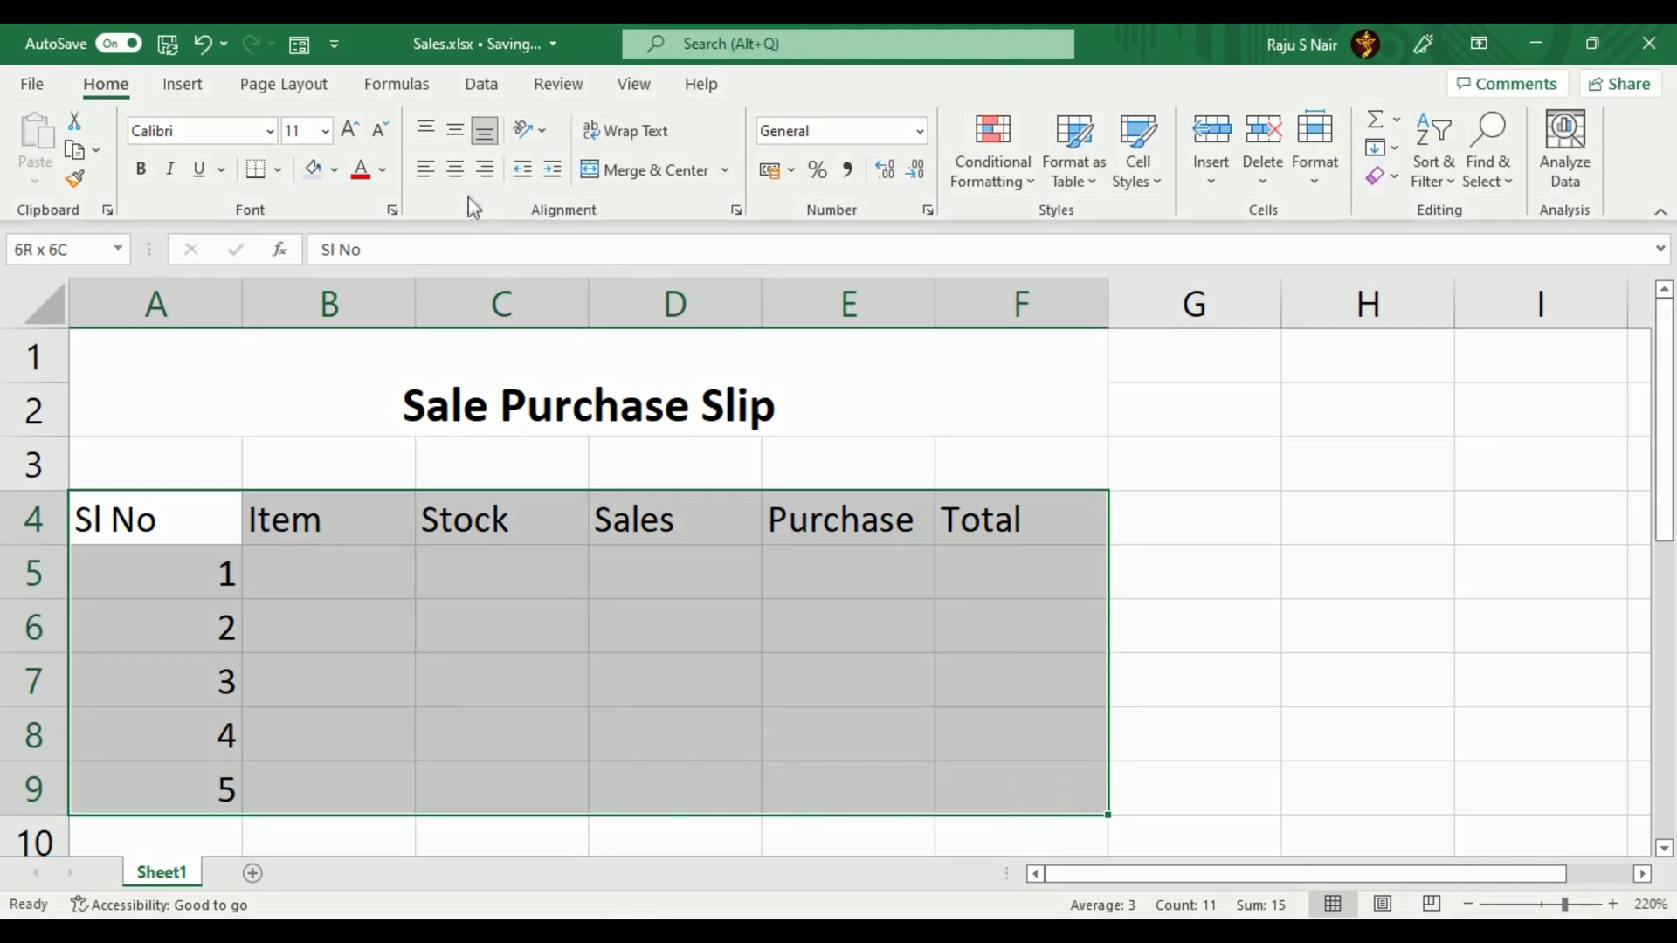
click(454, 169)
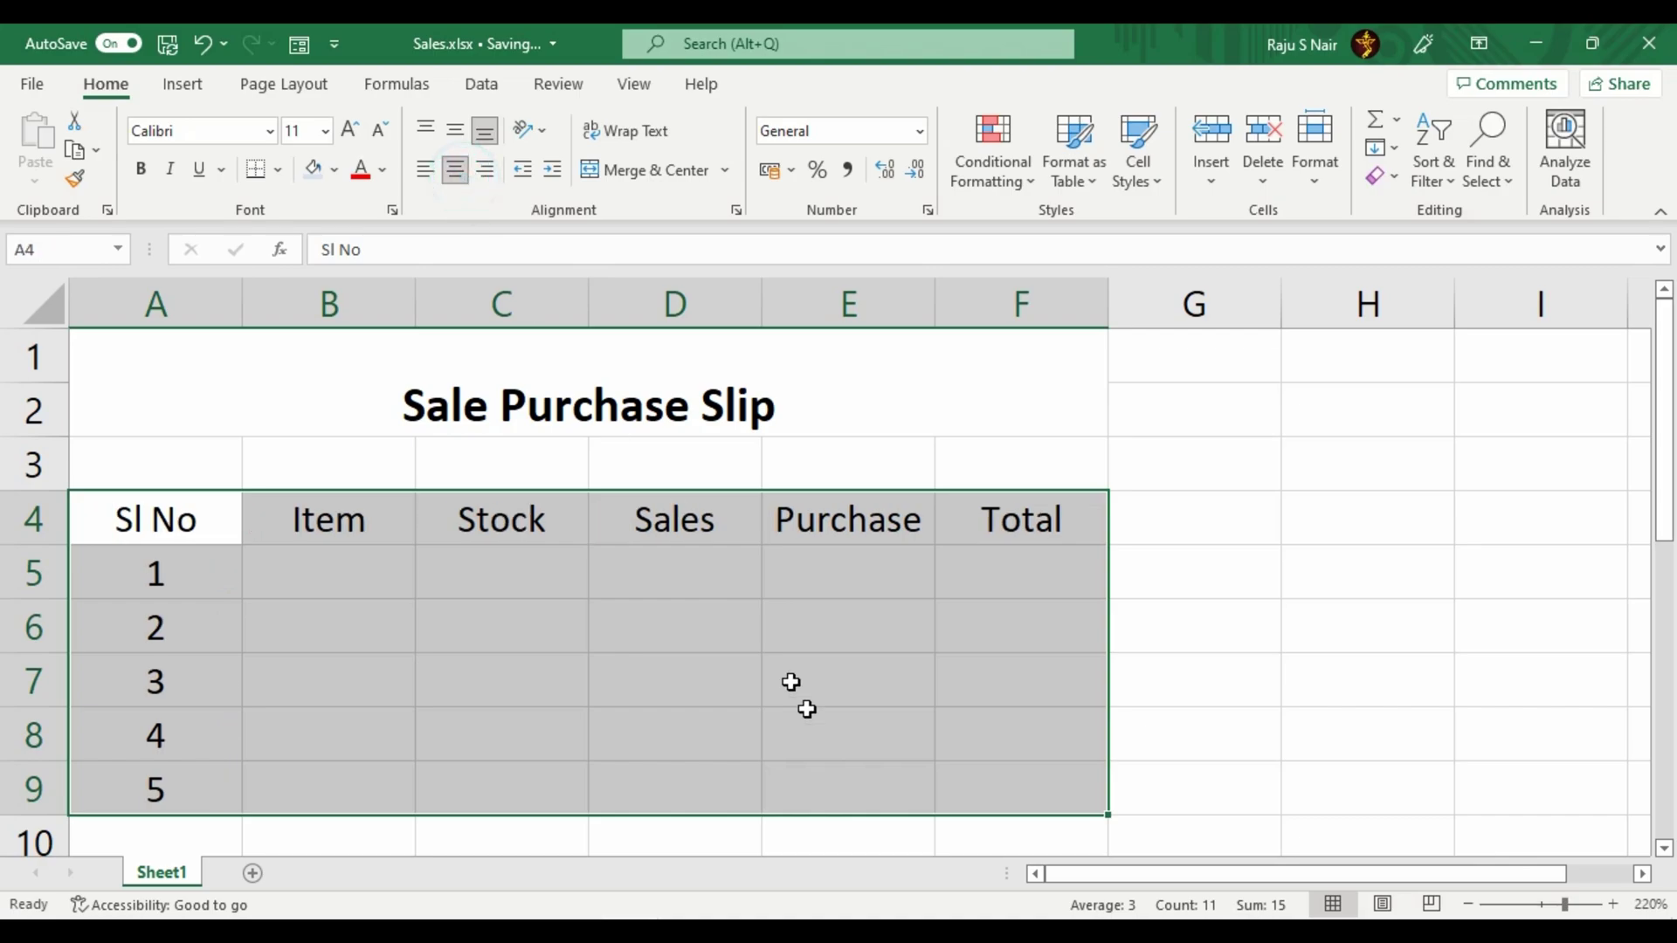
click(140, 172)
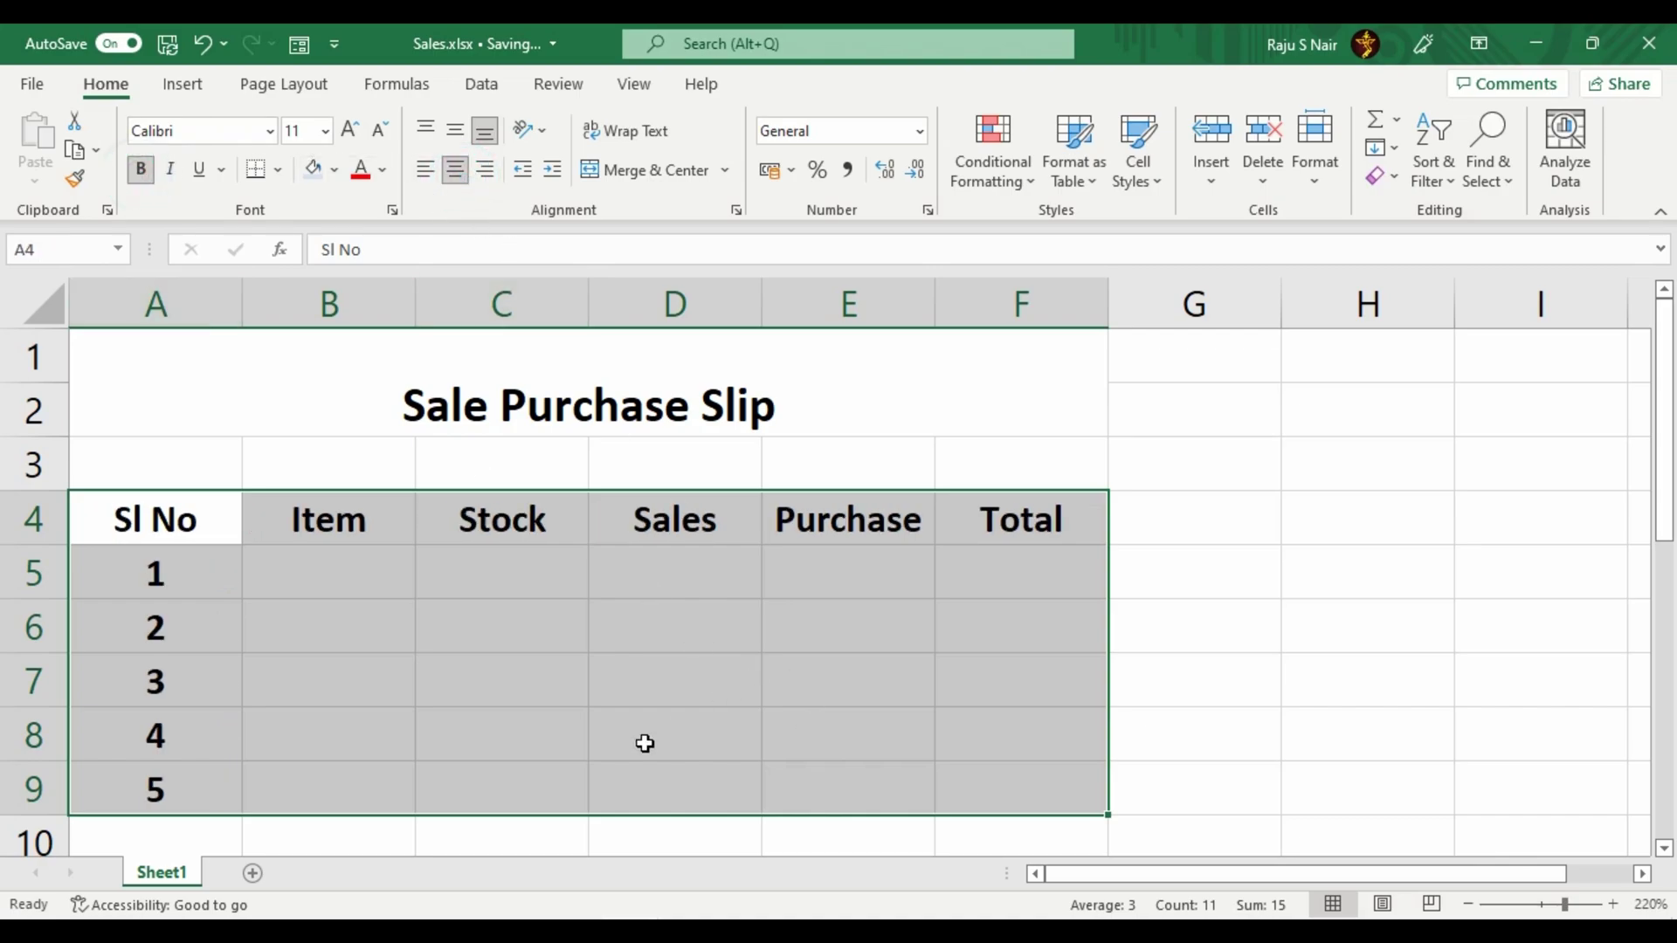
Step: Widen columns B through E, making the Item column the widest
click(415, 305)
drag(411, 303, 506, 305)
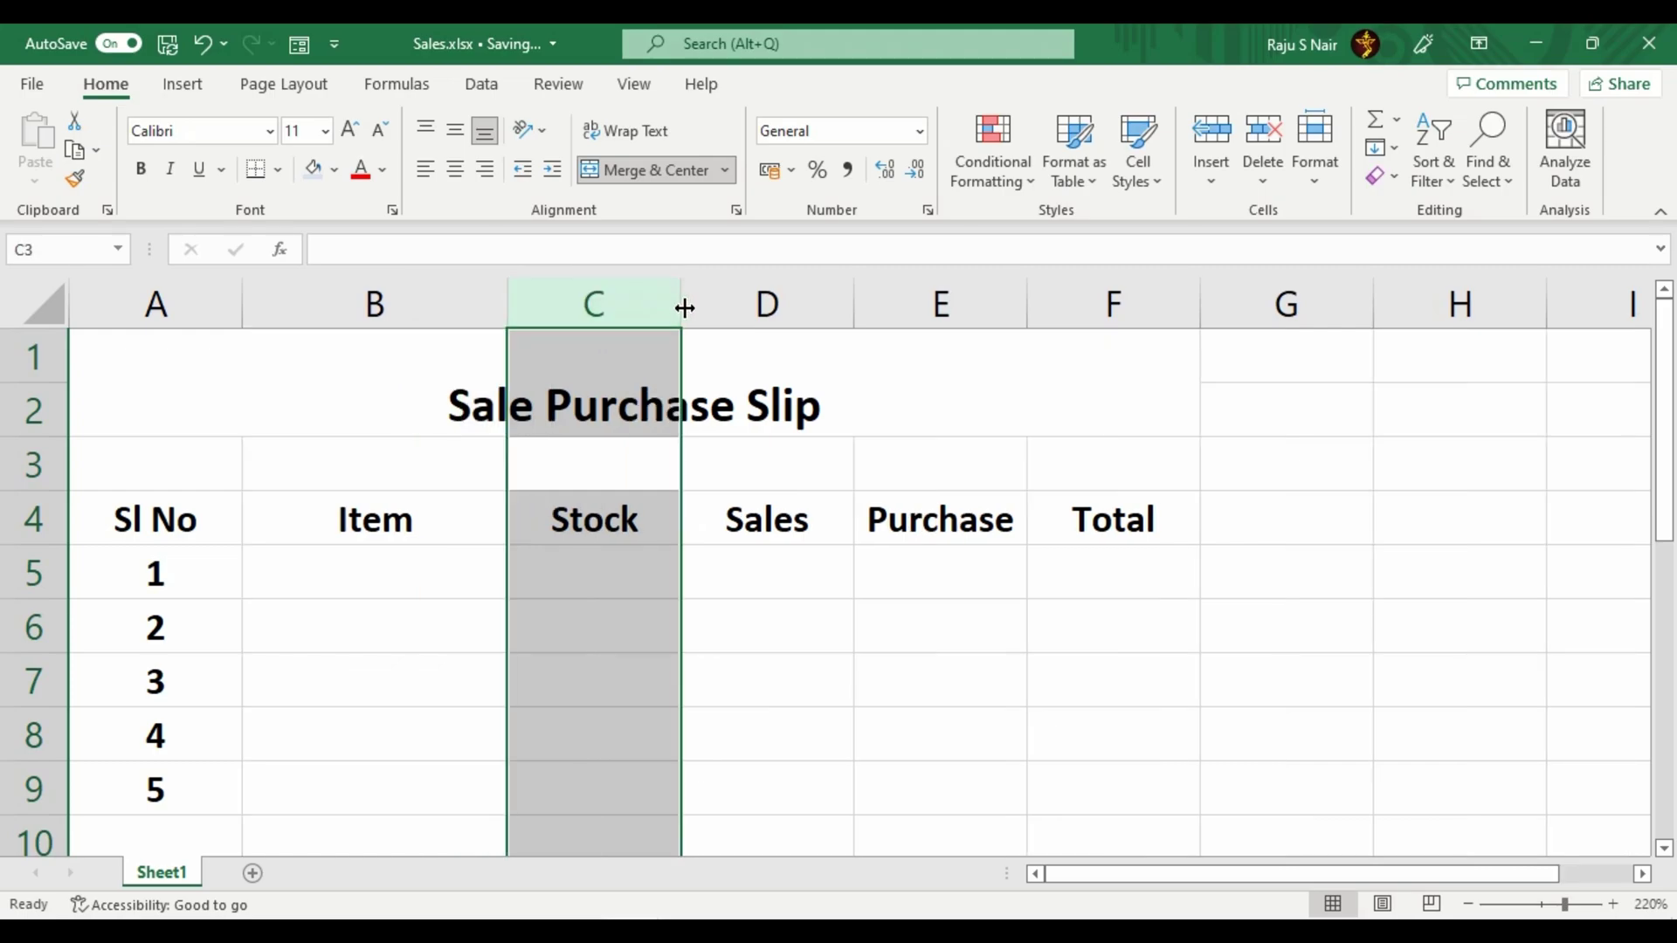
drag(682, 311, 738, 316)
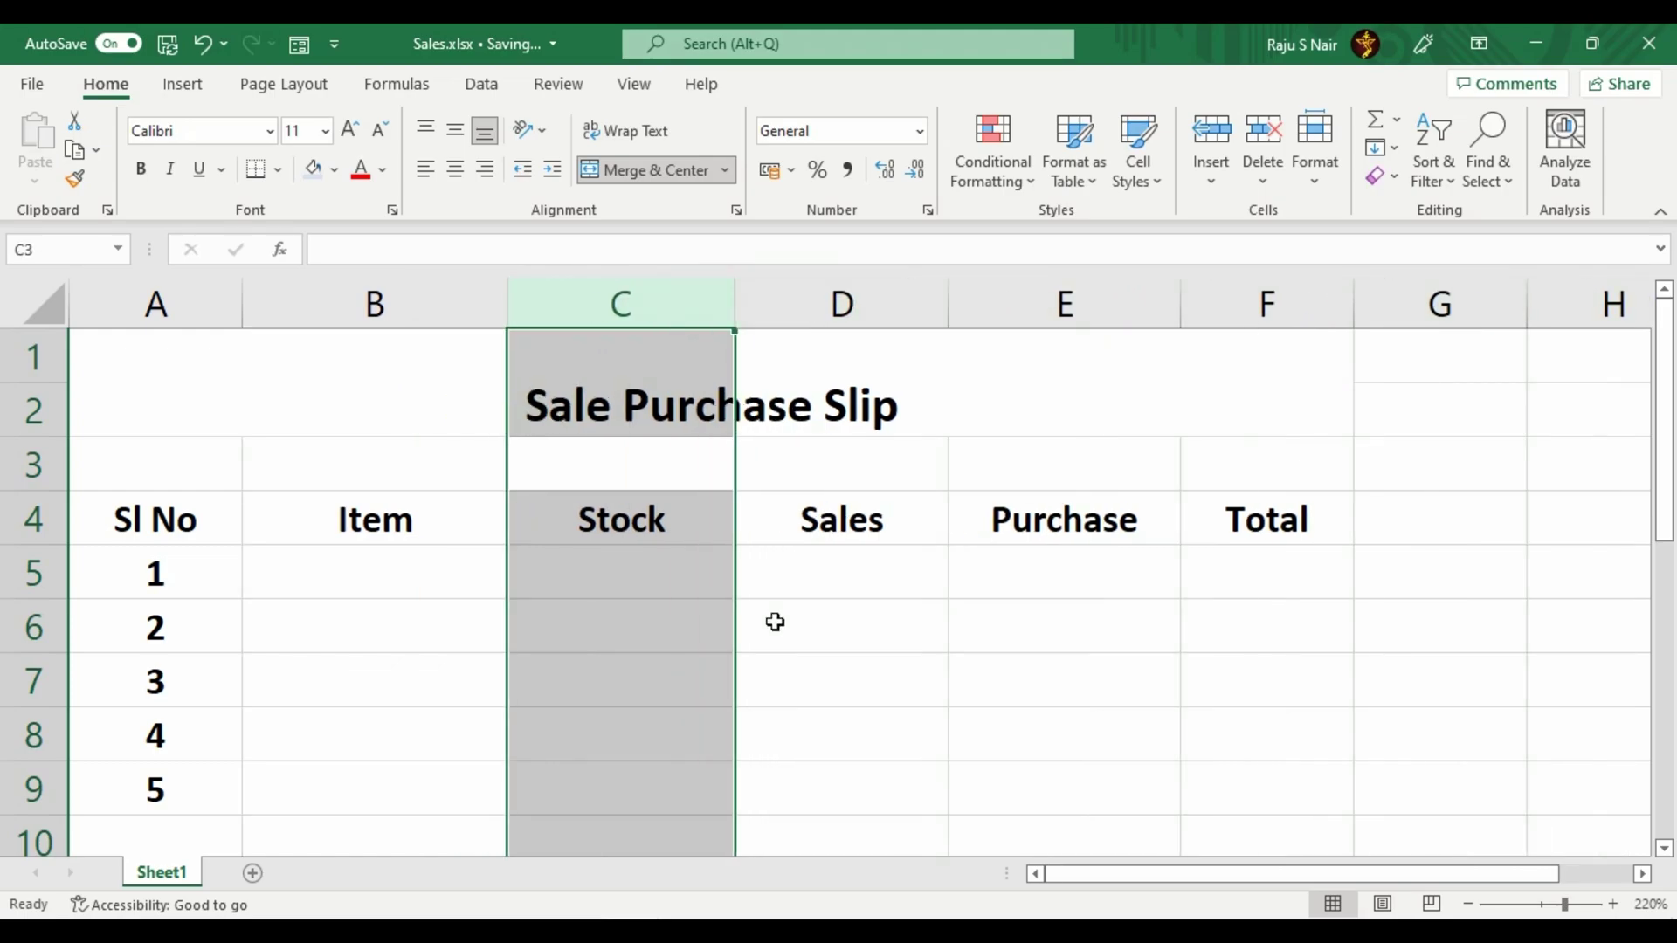
Step: List Laptop, Mouse, Keyboard, Wifi Router and PenDrive in the Item column, cells B5 to B9
click(373, 572)
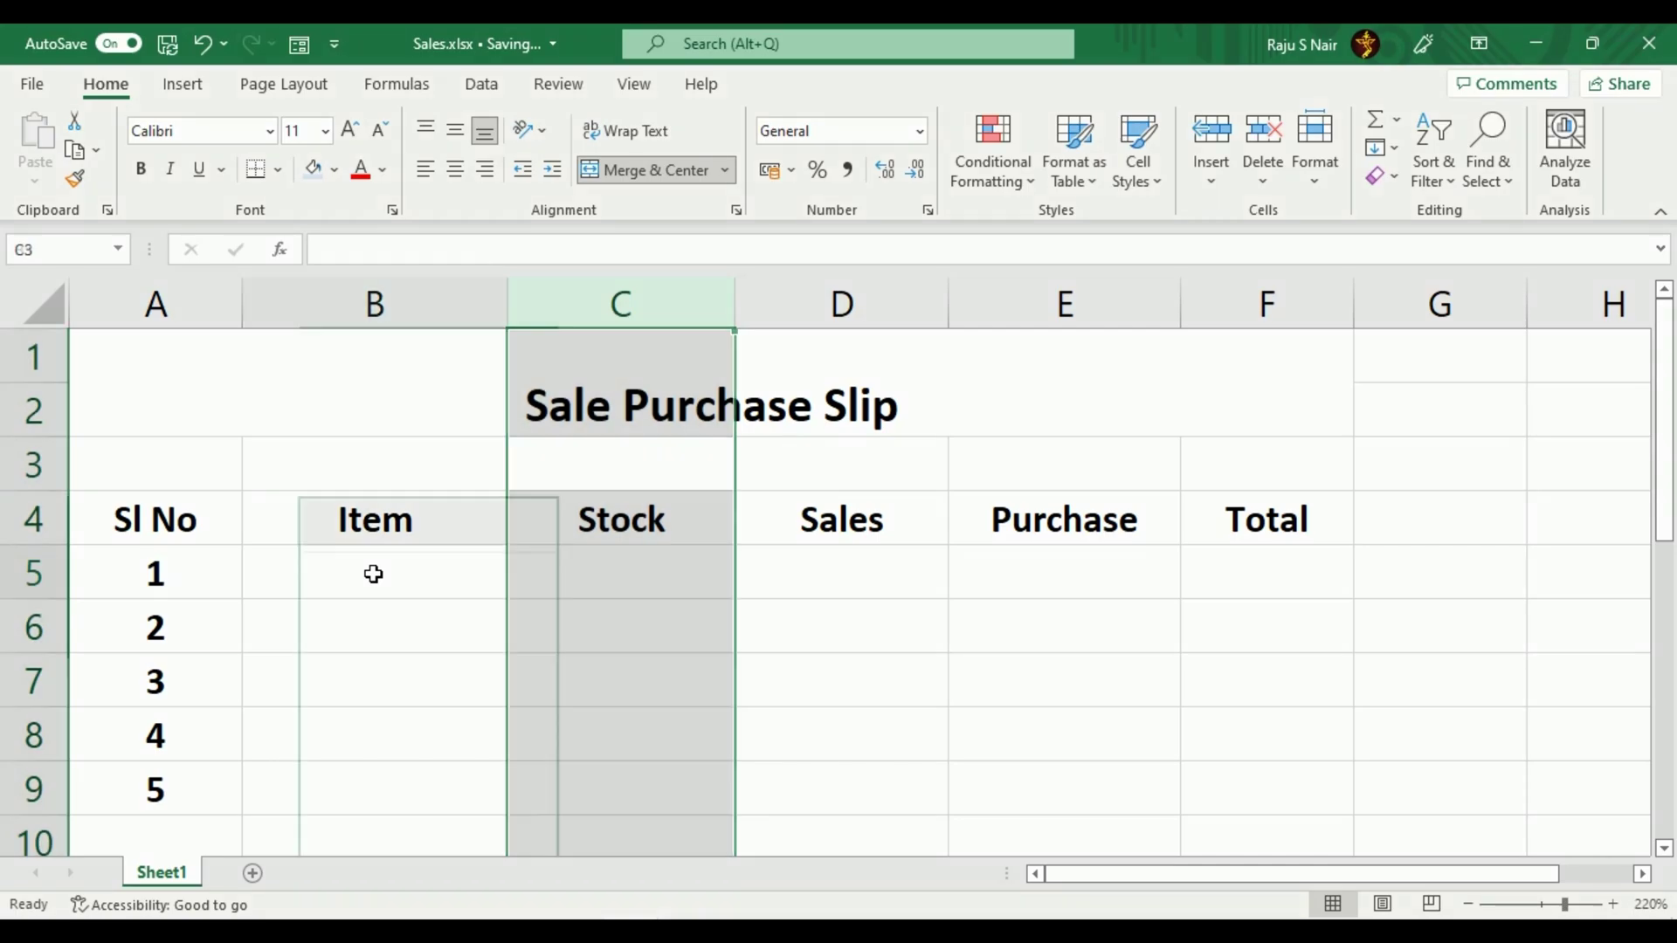
double_click(374, 572)
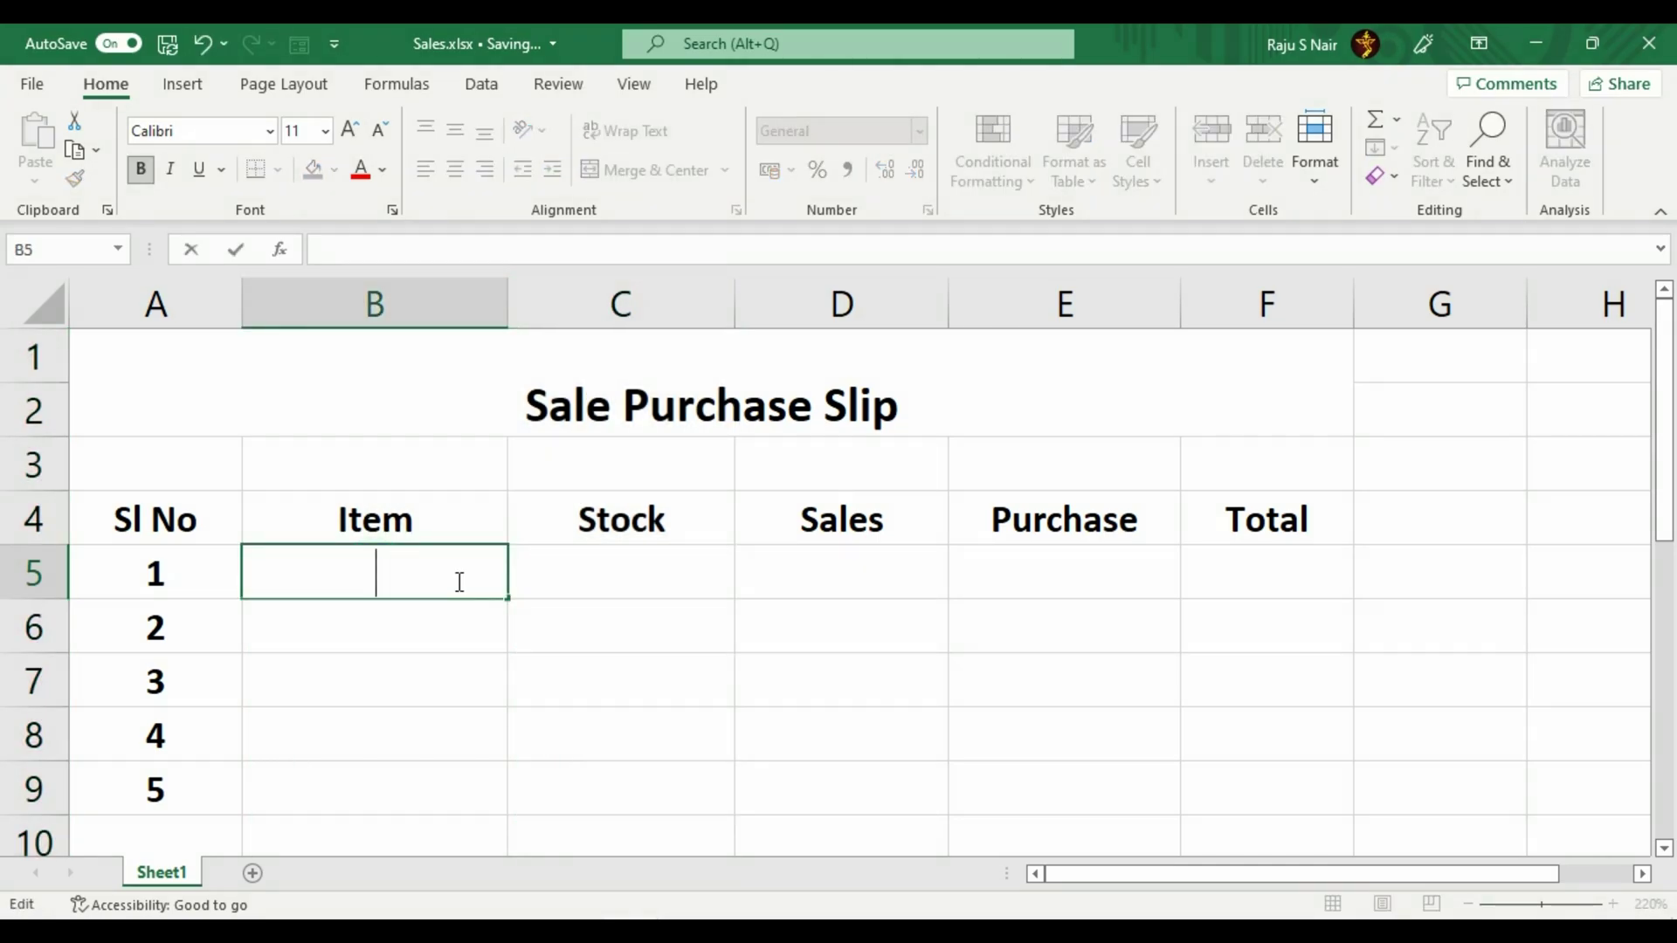
text(Laptop)
key(Return)
text(Mouse)
key(Return)
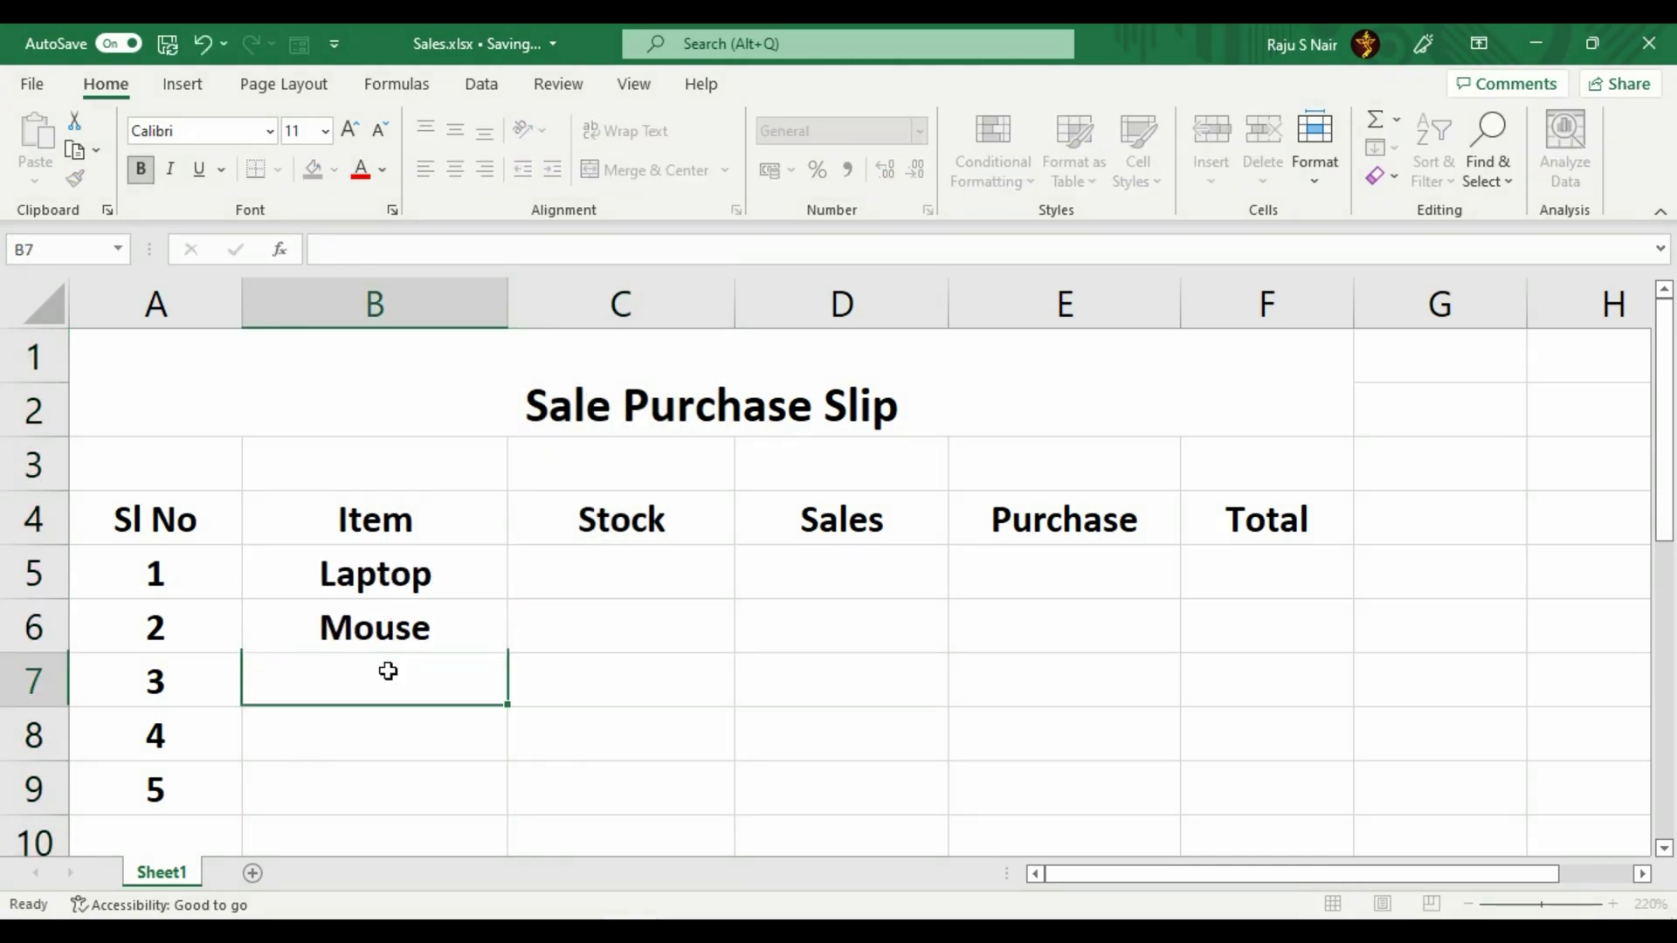
text(Keyboard)
key(Return)
text(Wifi Router)
key(Return)
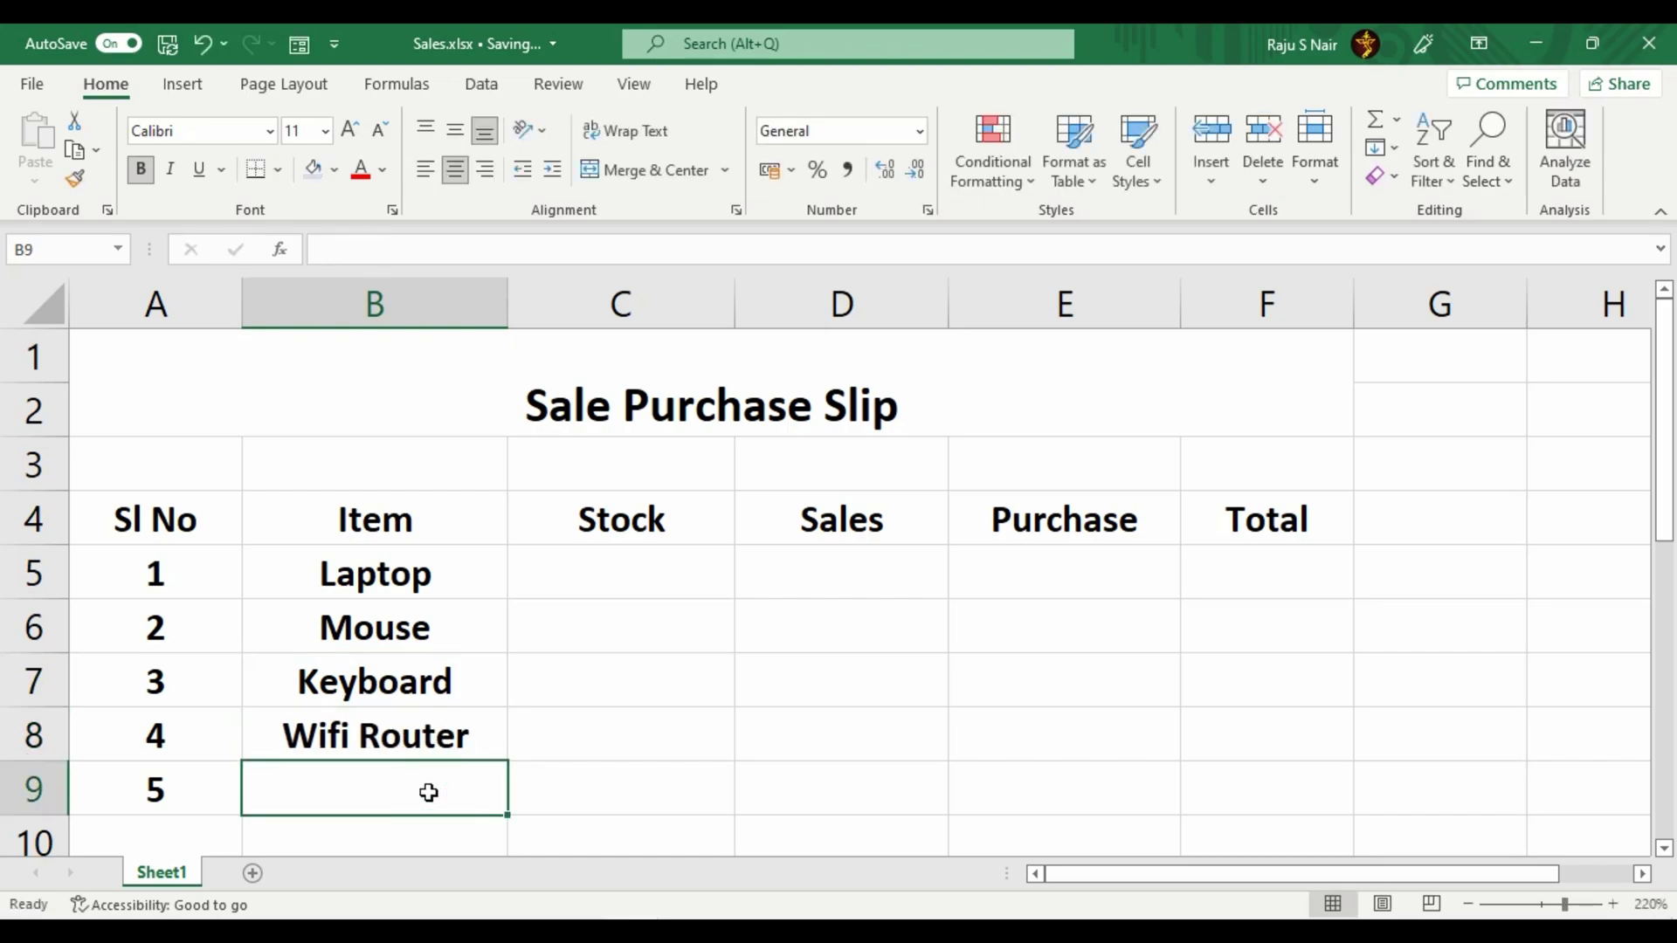
text(PenDrive)
click(569, 801)
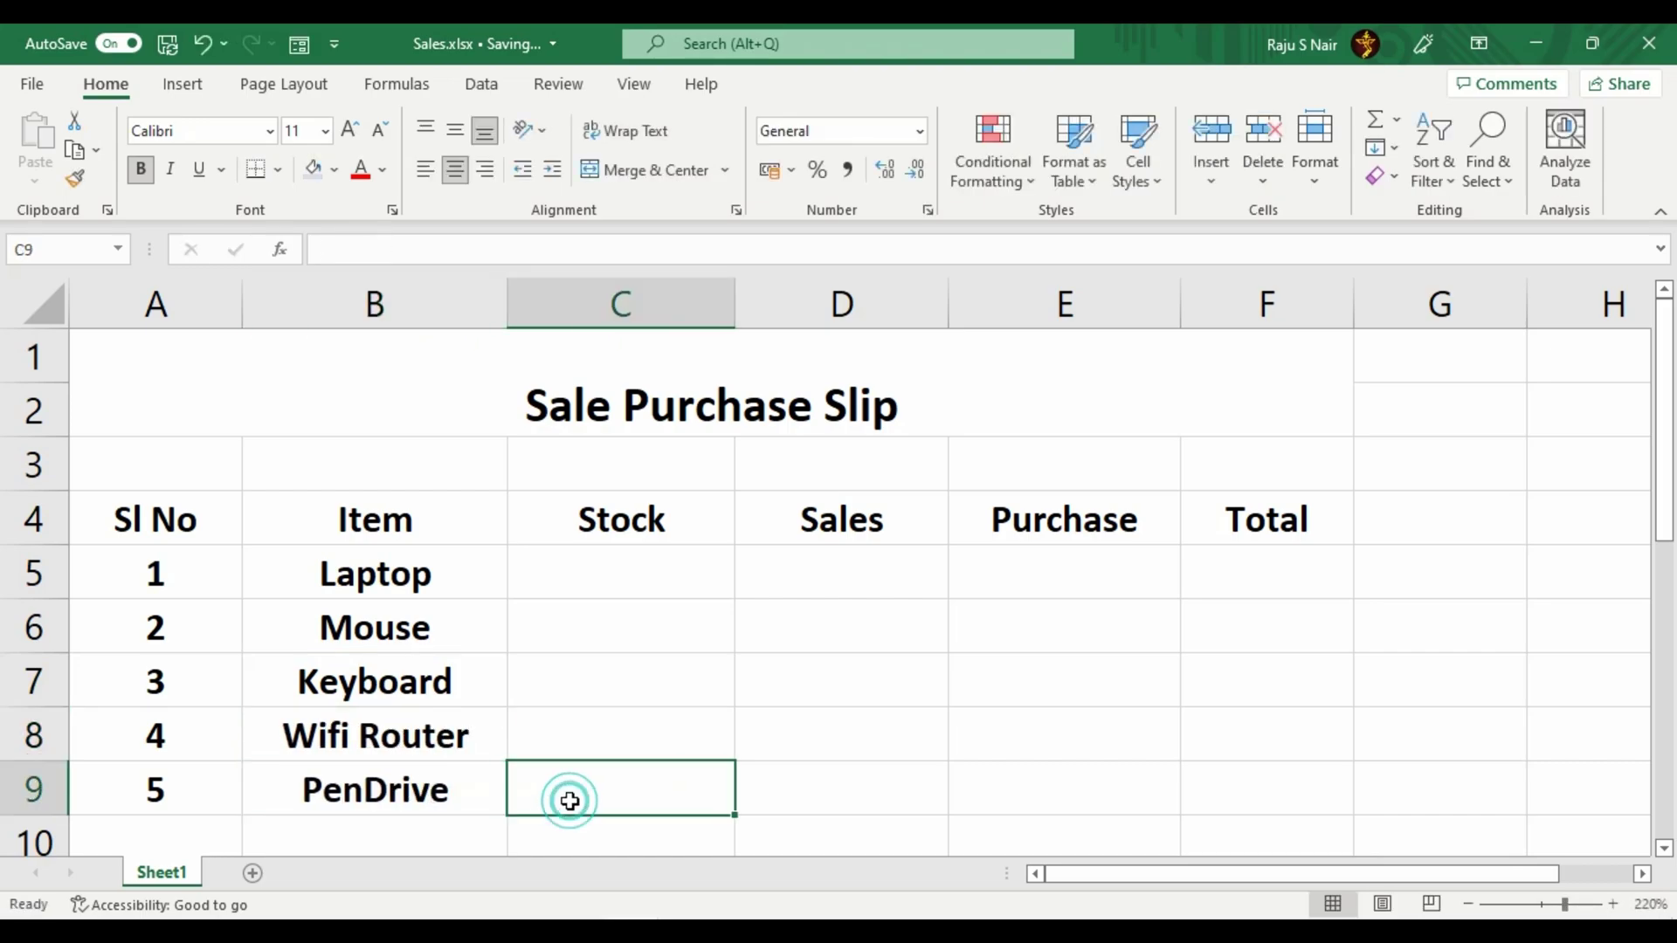
Step: Enter the Stock quantities 20, 25, 30, 10 and 40 in cells C5 to C9
click(625, 546)
text(20)
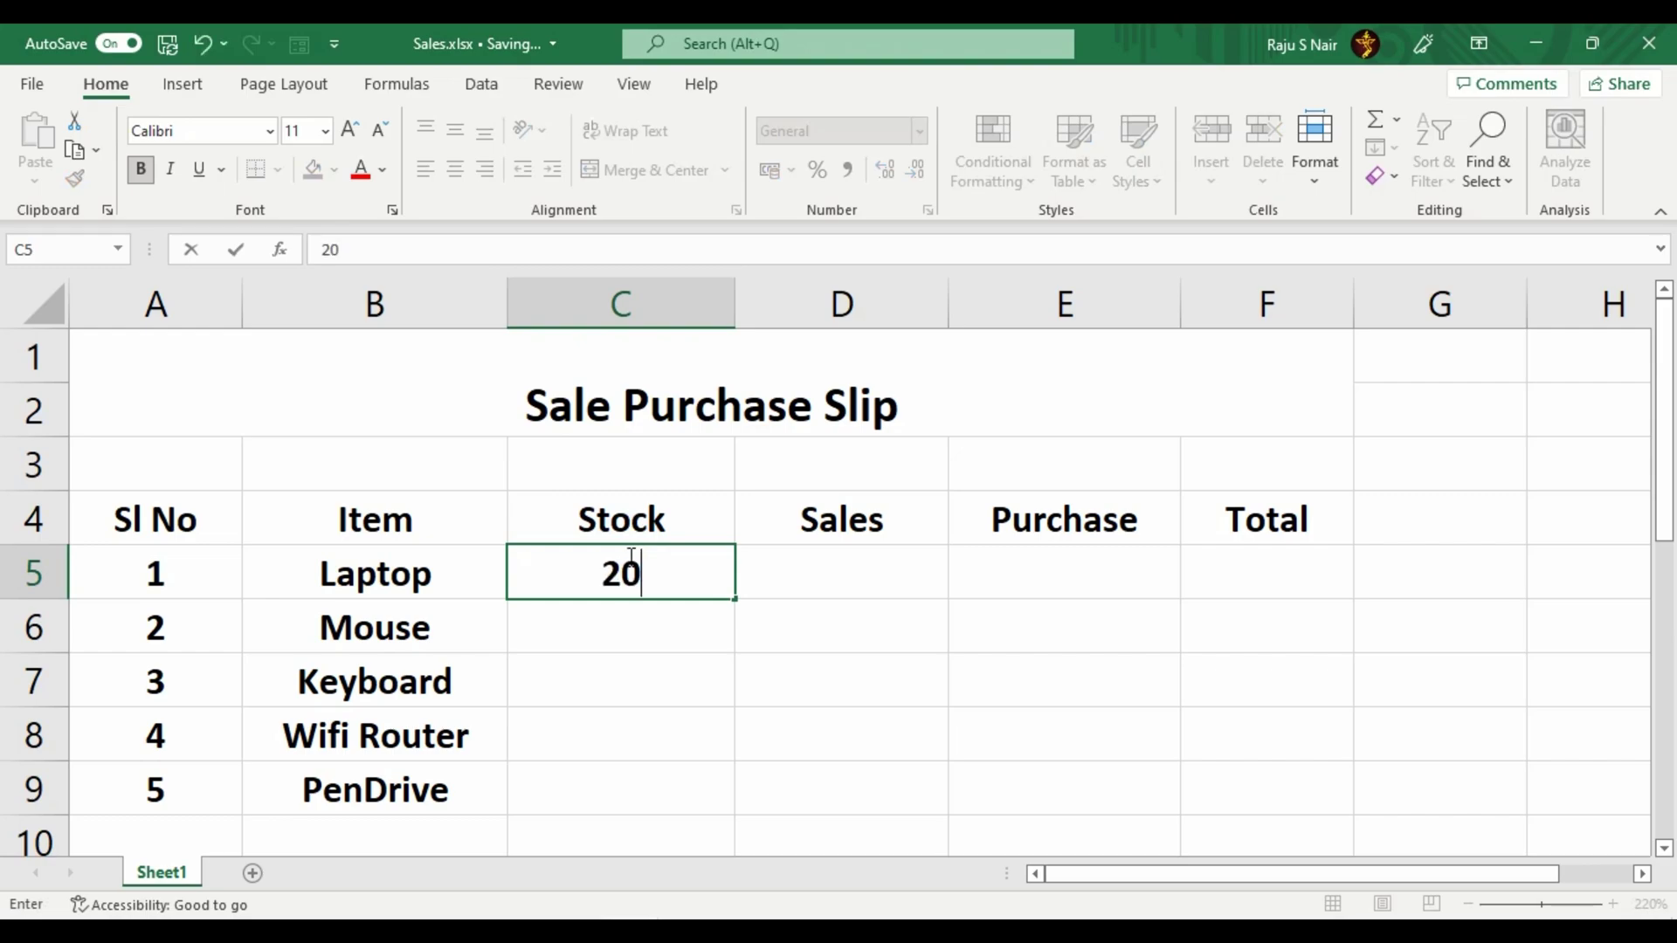
click(625, 620)
text(25)
click(631, 675)
text(30)
click(599, 748)
text(10)
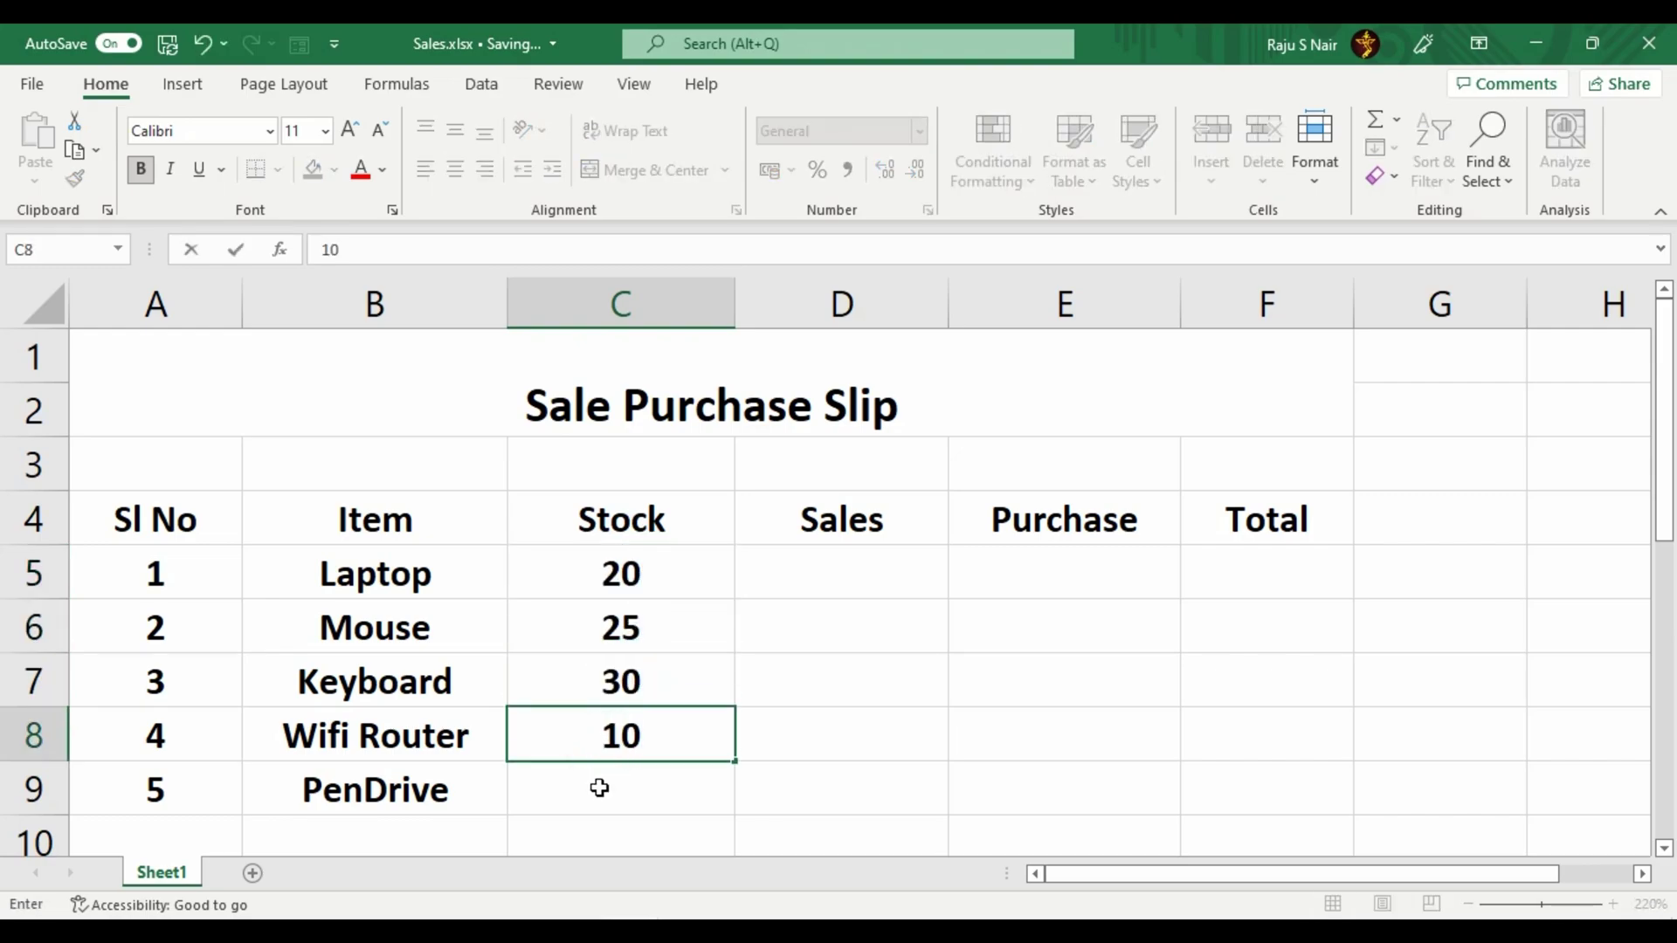
click(599, 788)
text(40)
Step: Enter the Sales quantities 10, 15, 12, 8 and 15 in cells D5 to D9
click(850, 568)
text(1)
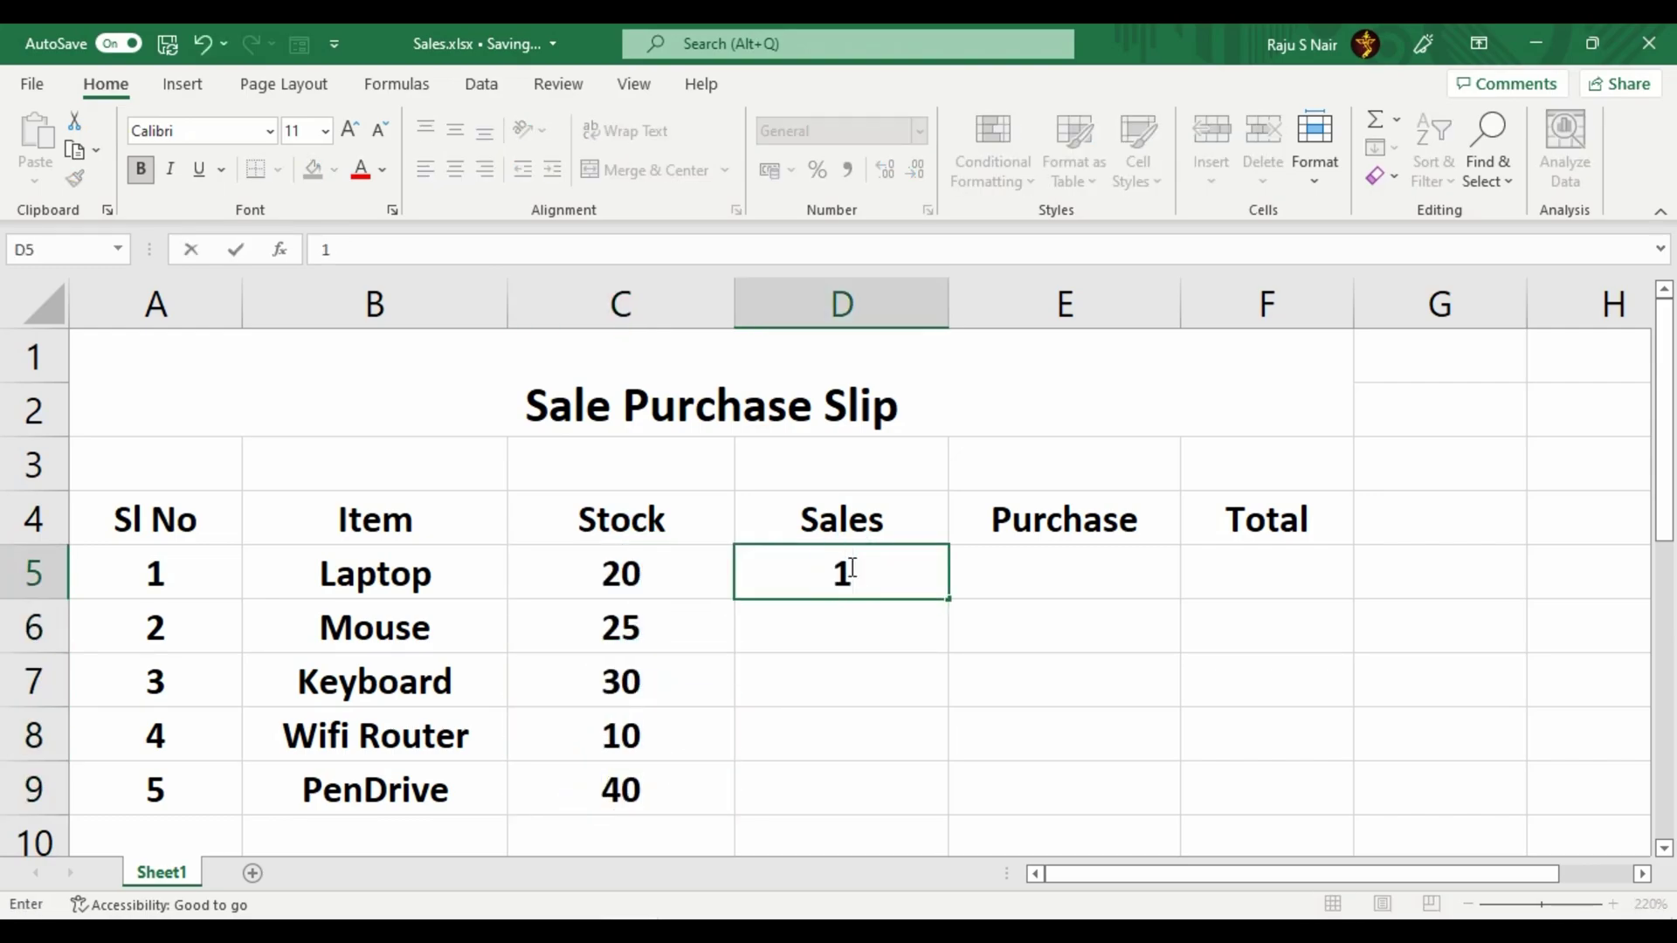
text(0)
click(851, 630)
text(15)
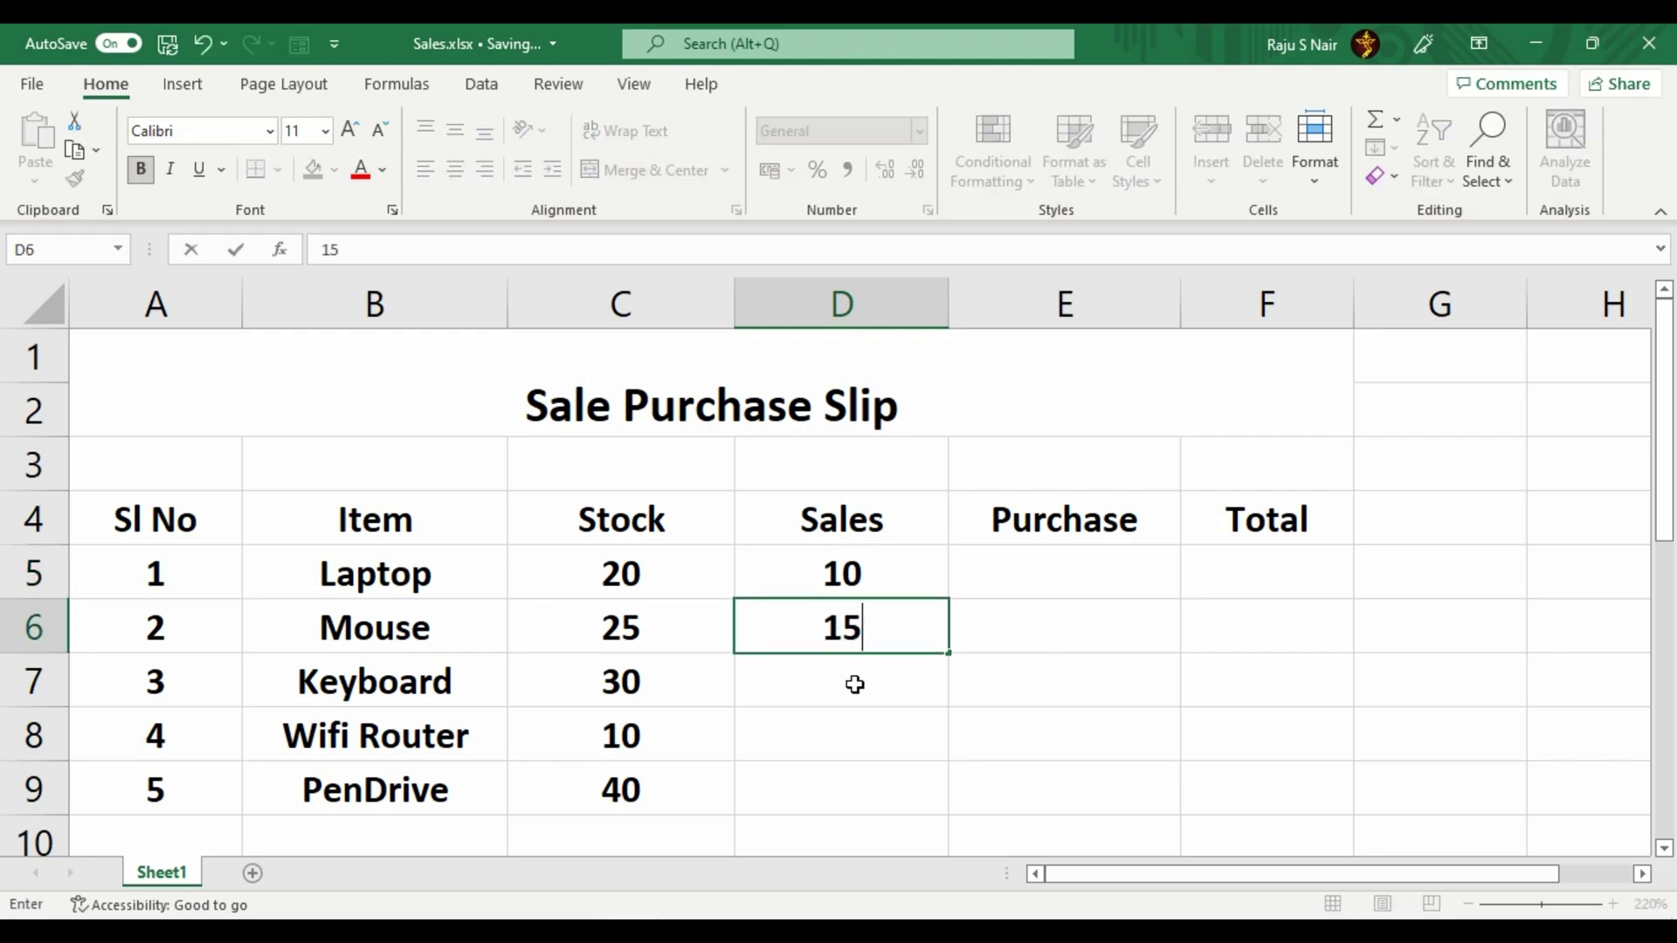
click(854, 684)
text(12)
click(849, 733)
text(8)
click(851, 773)
text(1)
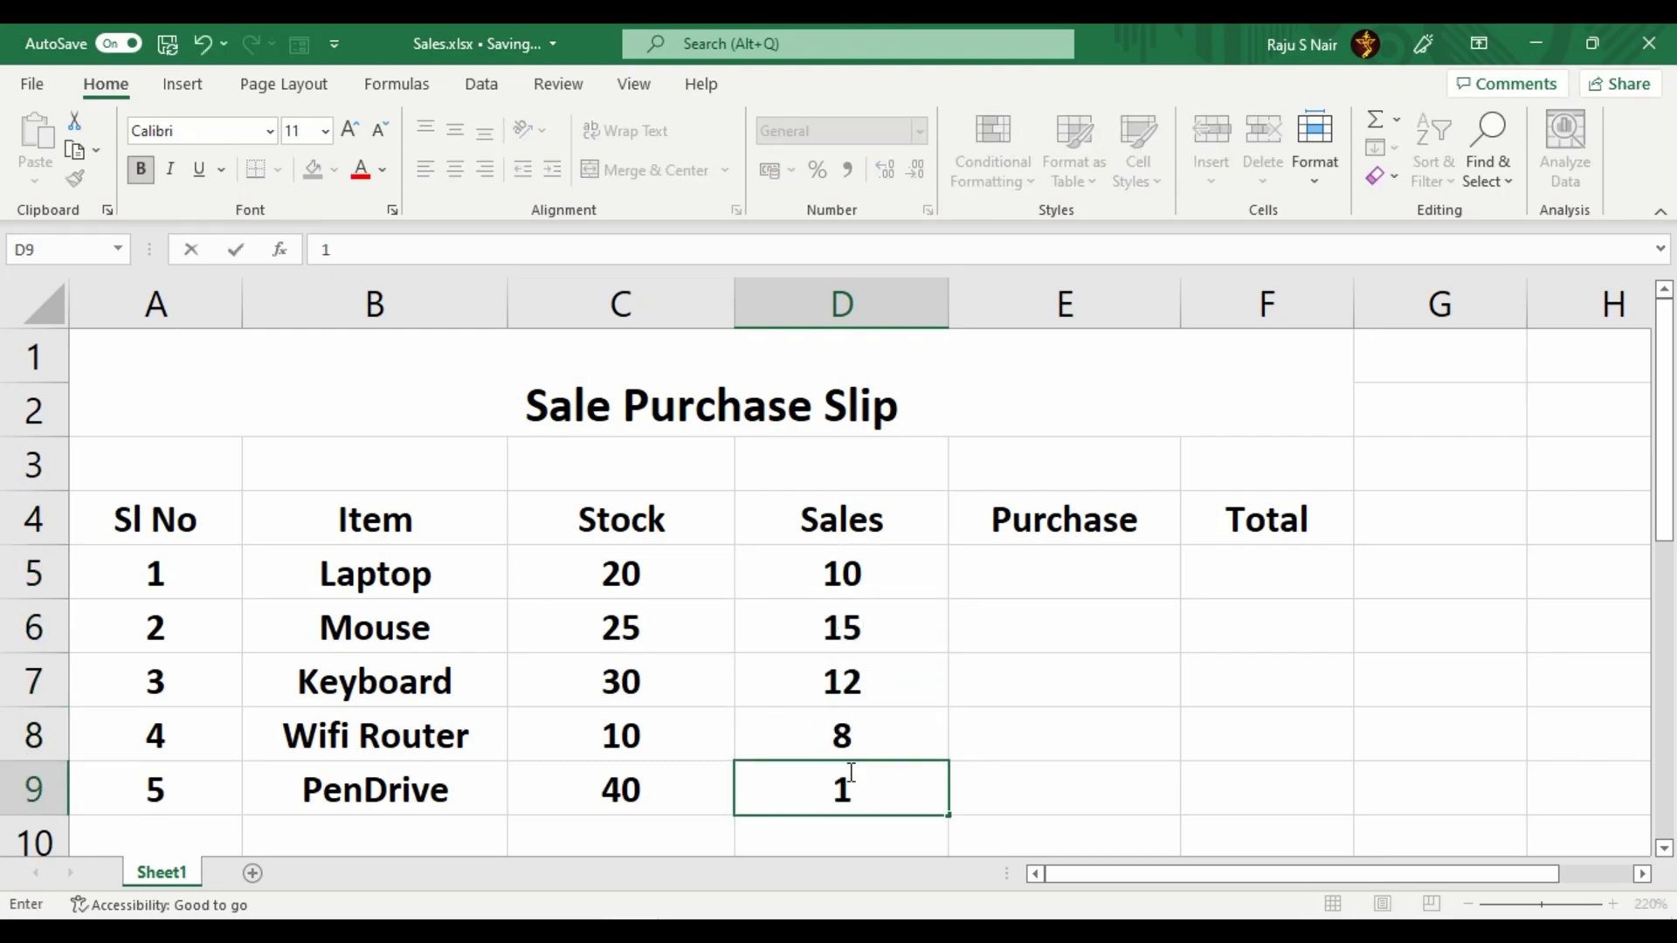
text(5)
Step: Enter the Purchase quantities 4, 5, 8, 6 and 10 in cells E5 to E9
click(1074, 568)
double_click(1077, 572)
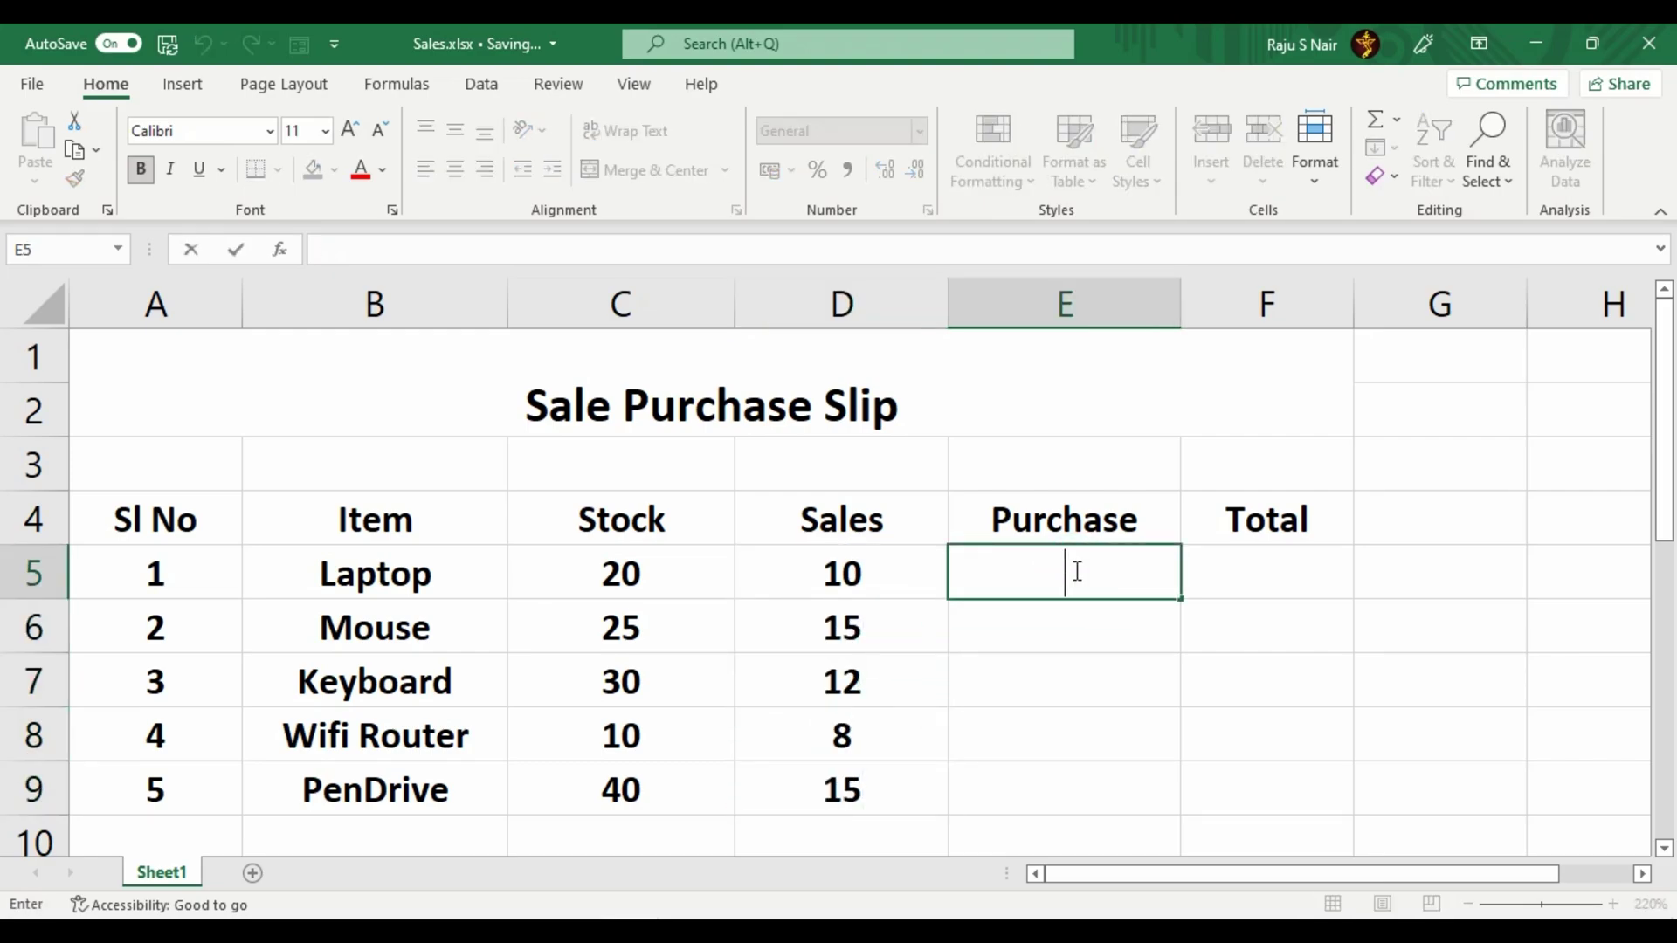
text(4)
click(1064, 628)
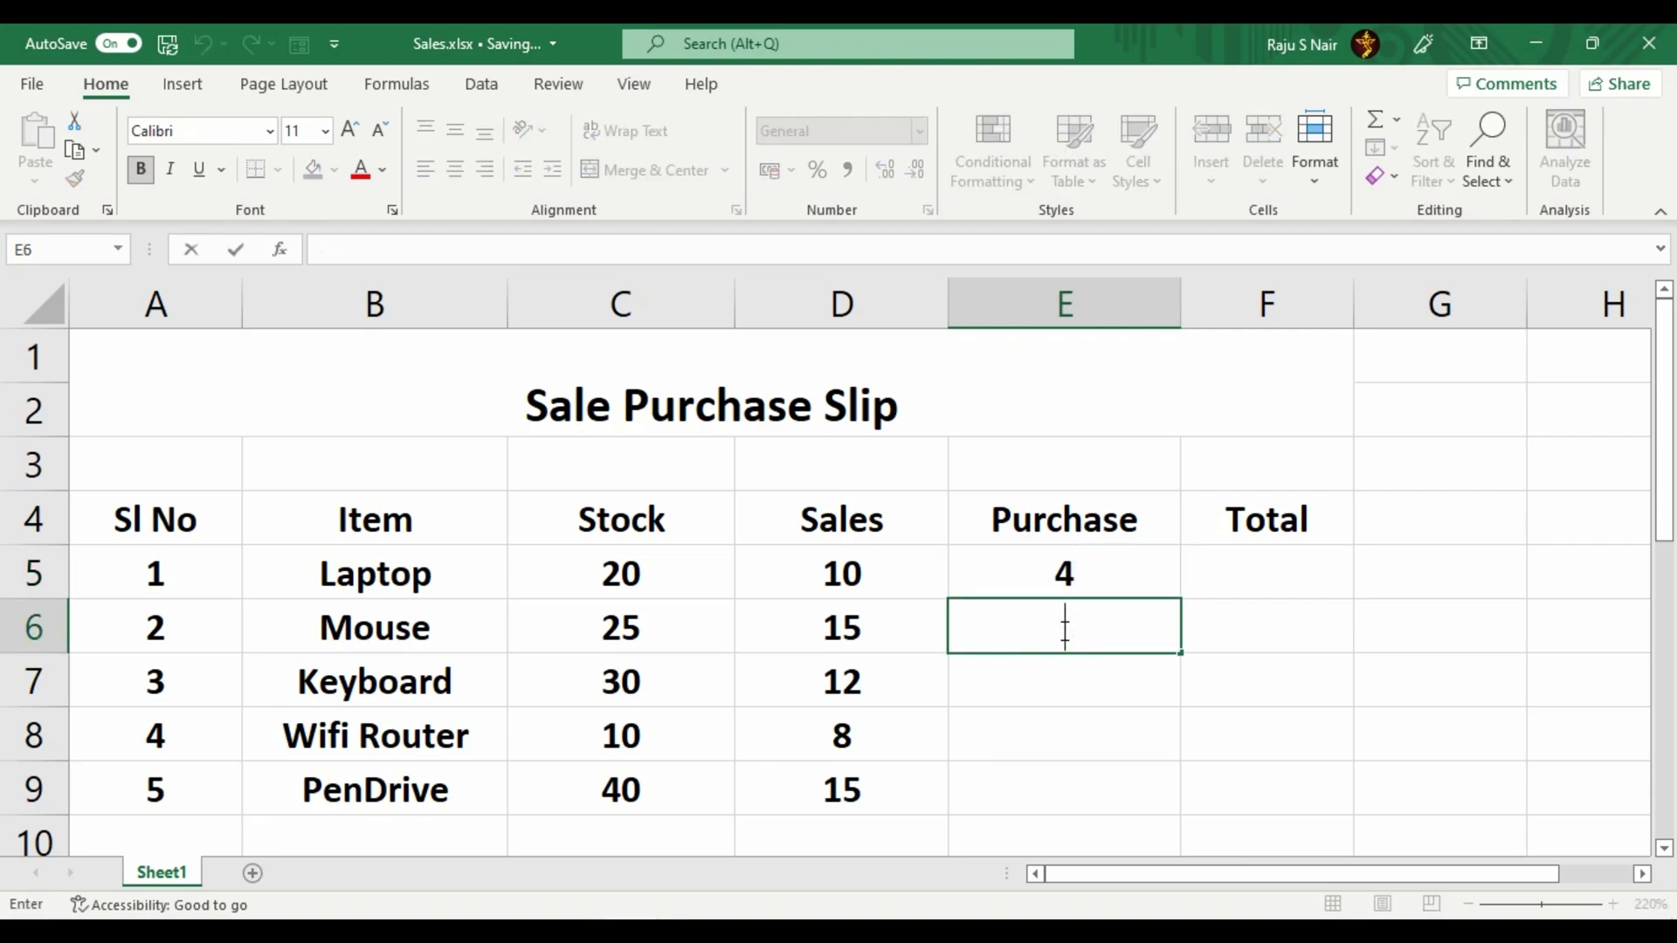
text(5)
click(1048, 693)
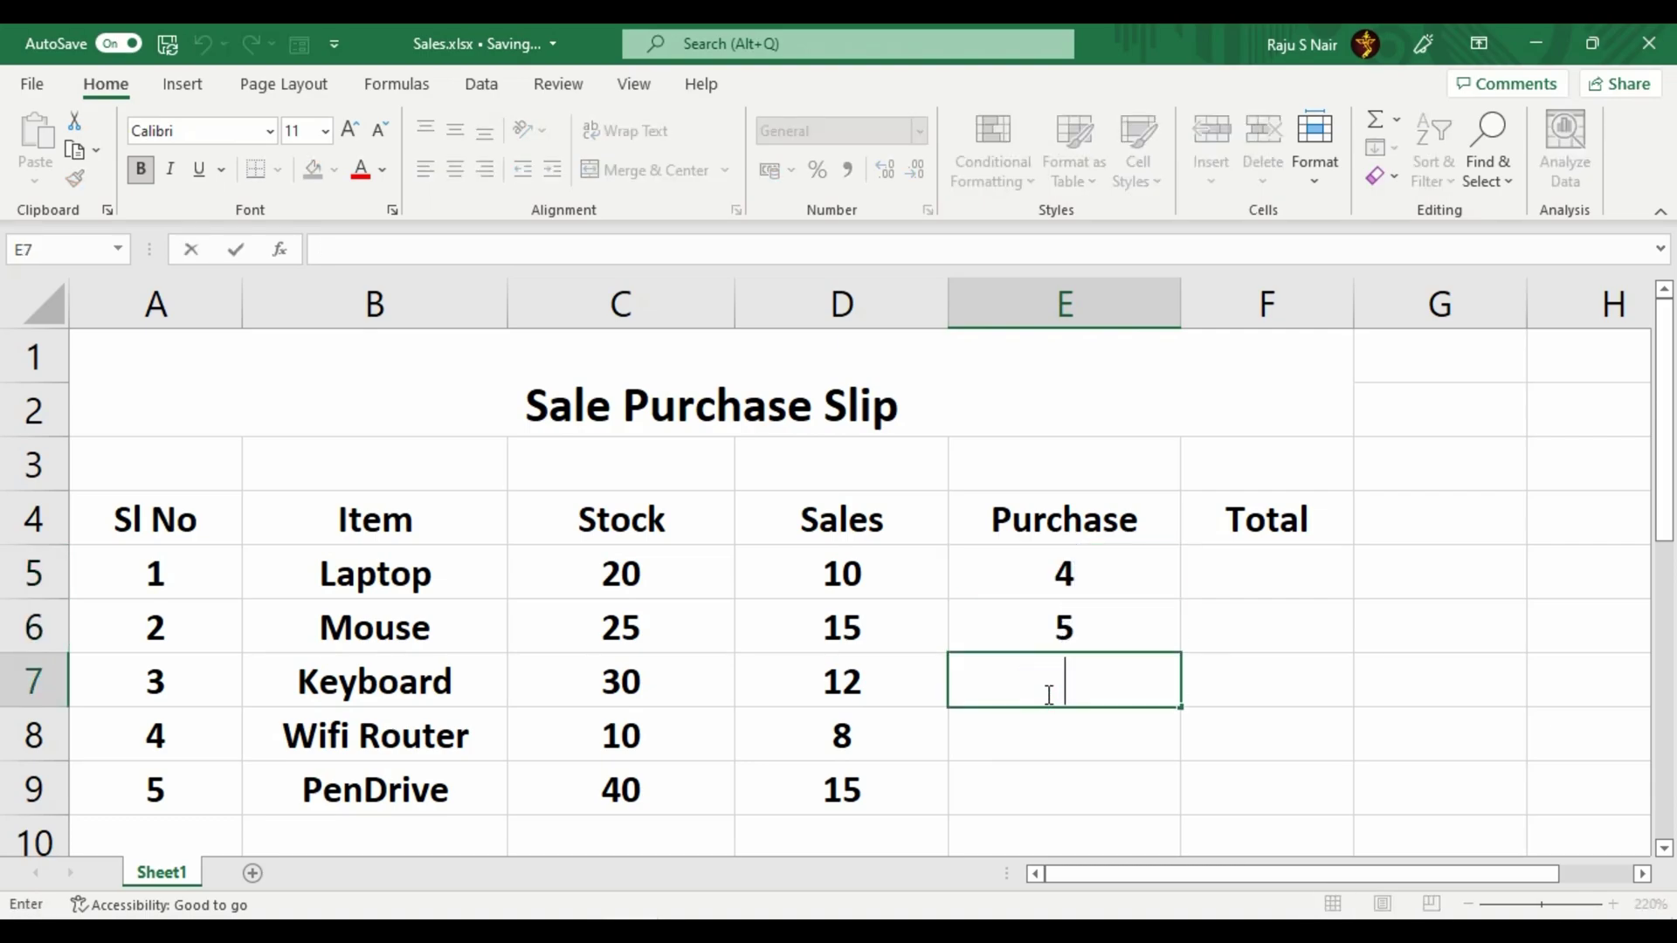
text(8)
click(1043, 733)
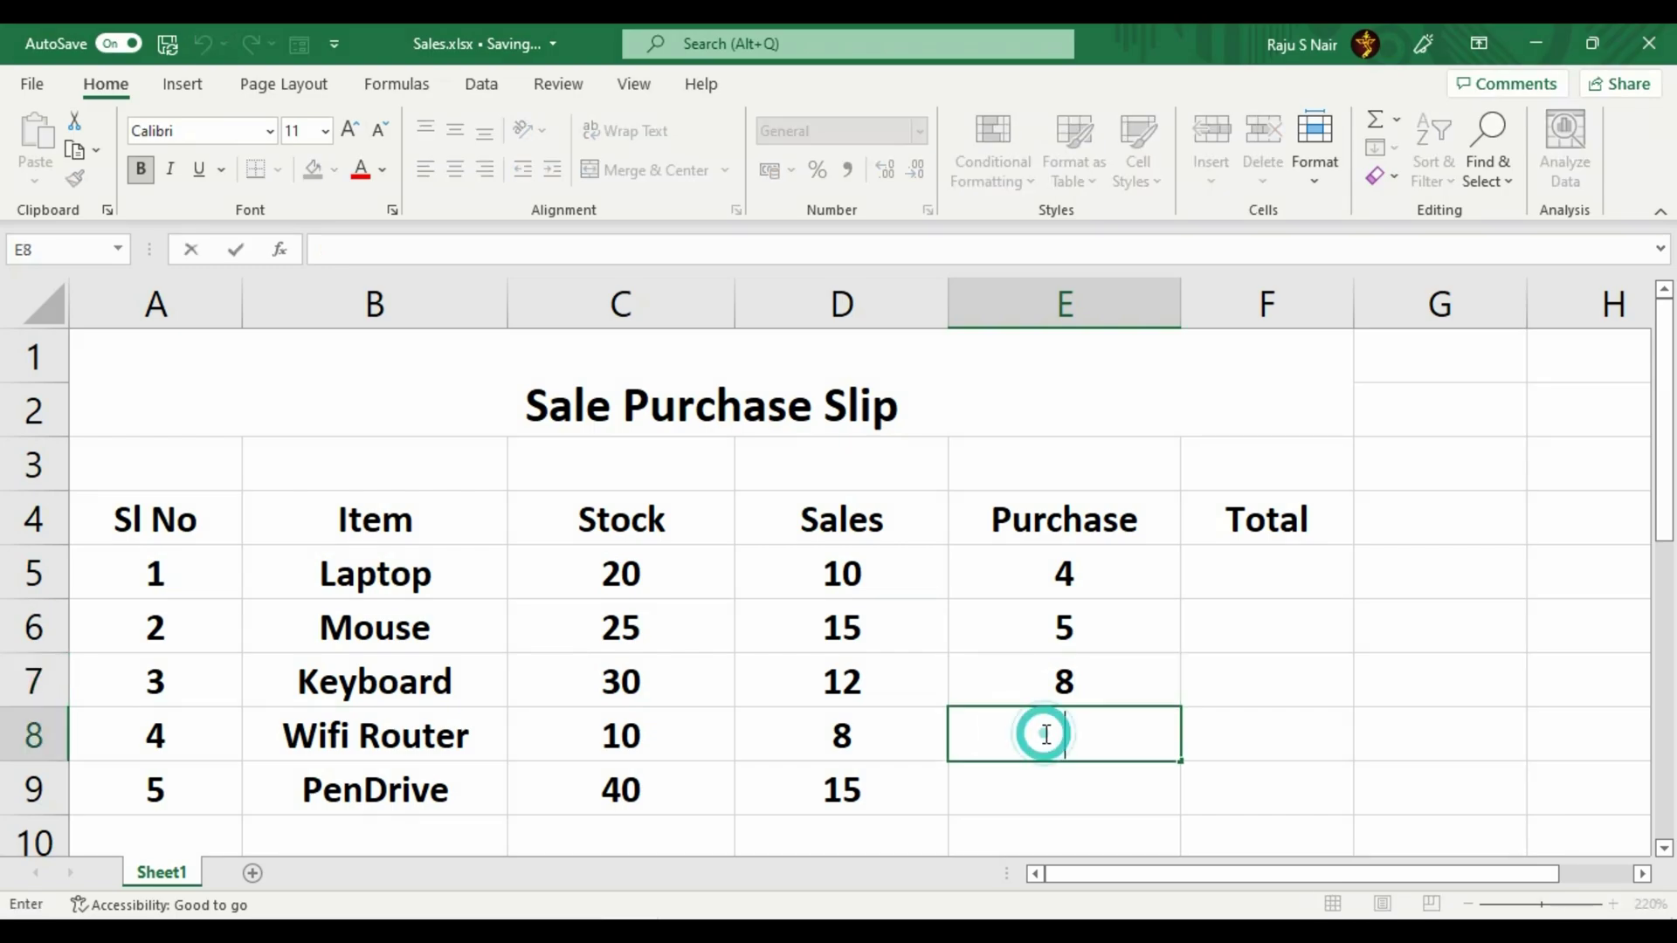
text(6)
click(1041, 783)
text(10)
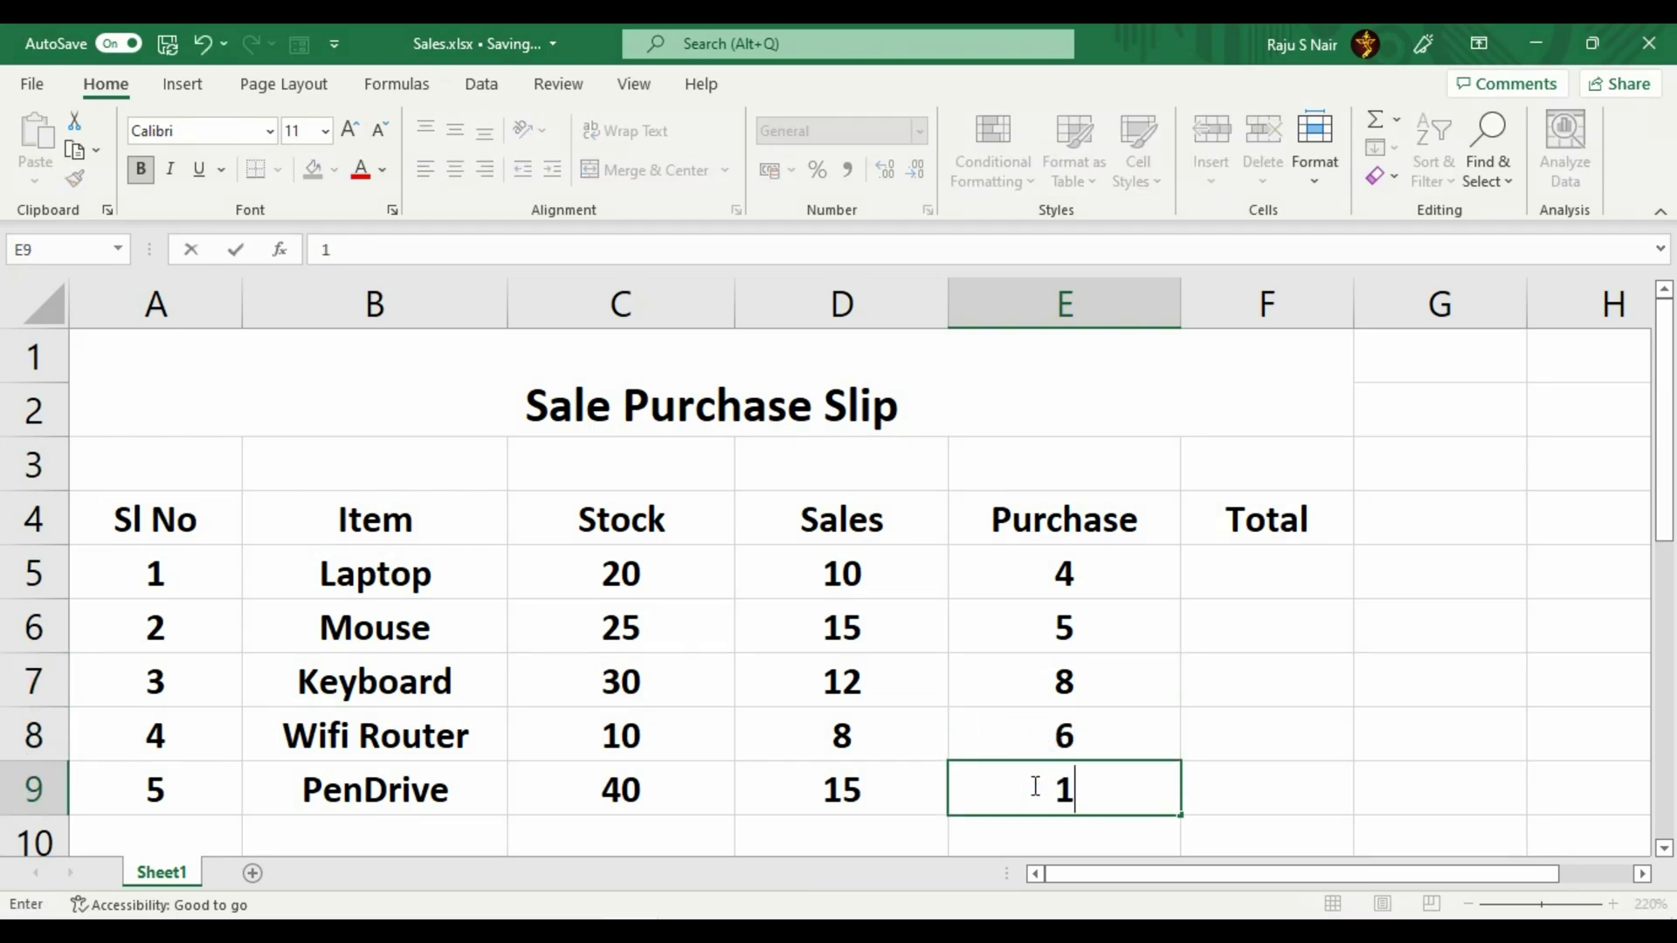
Step: Enter the Total formula =(C5-D5+E5) in F5 and fill it down to F9
click(1266, 580)
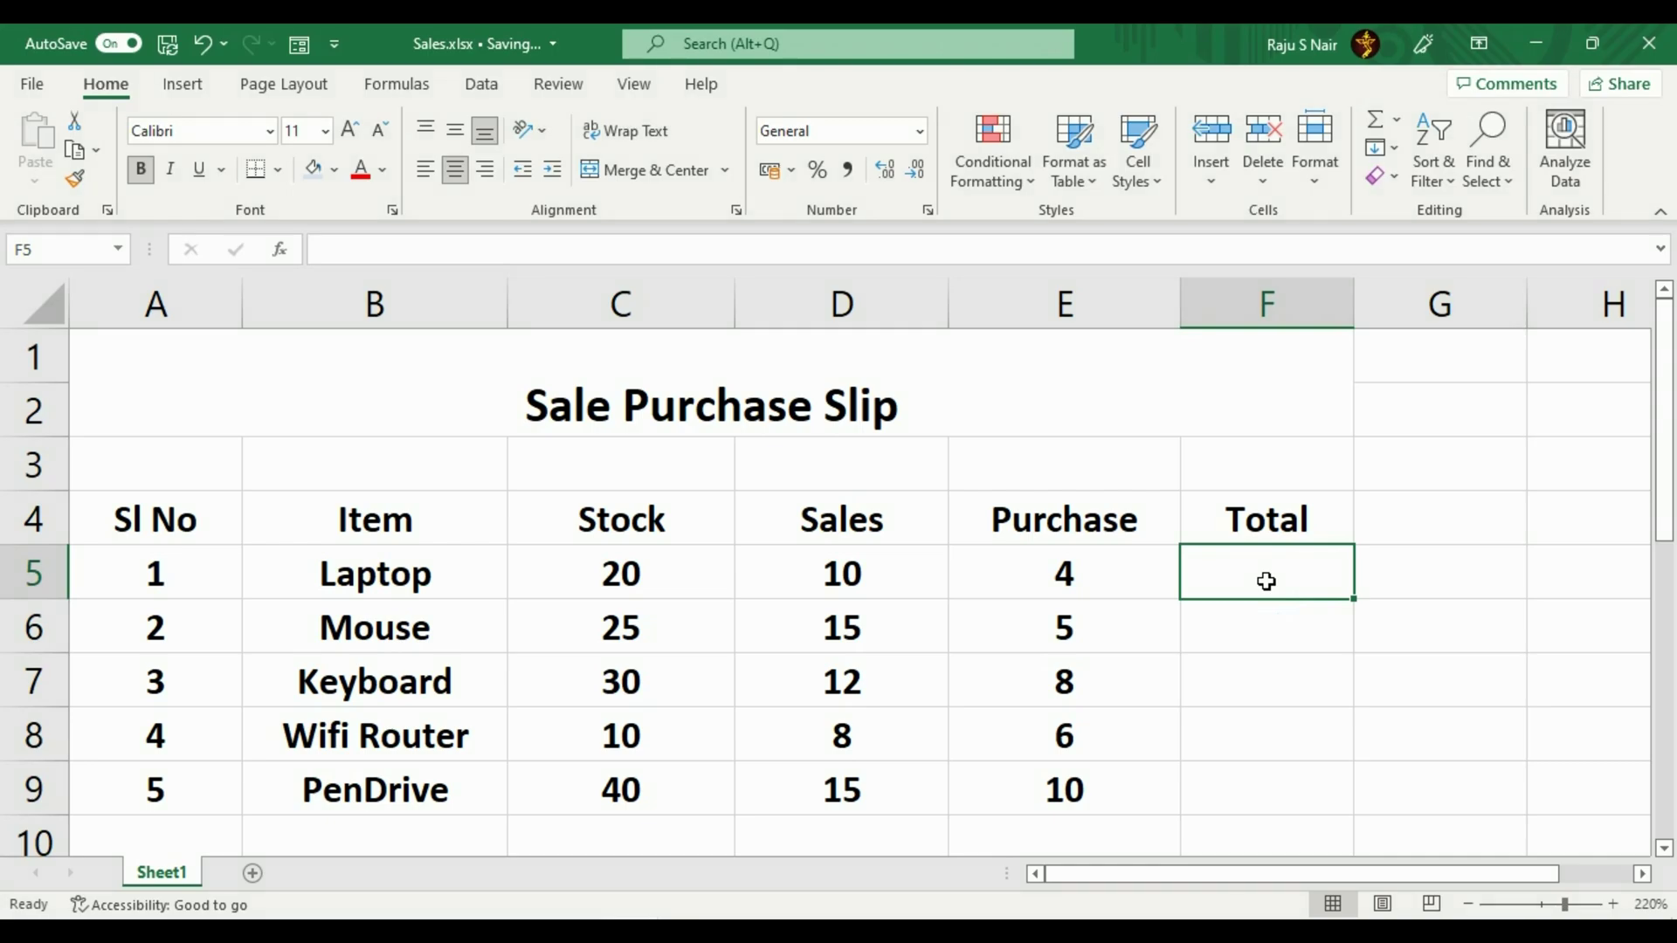
click(435, 256)
text(=)
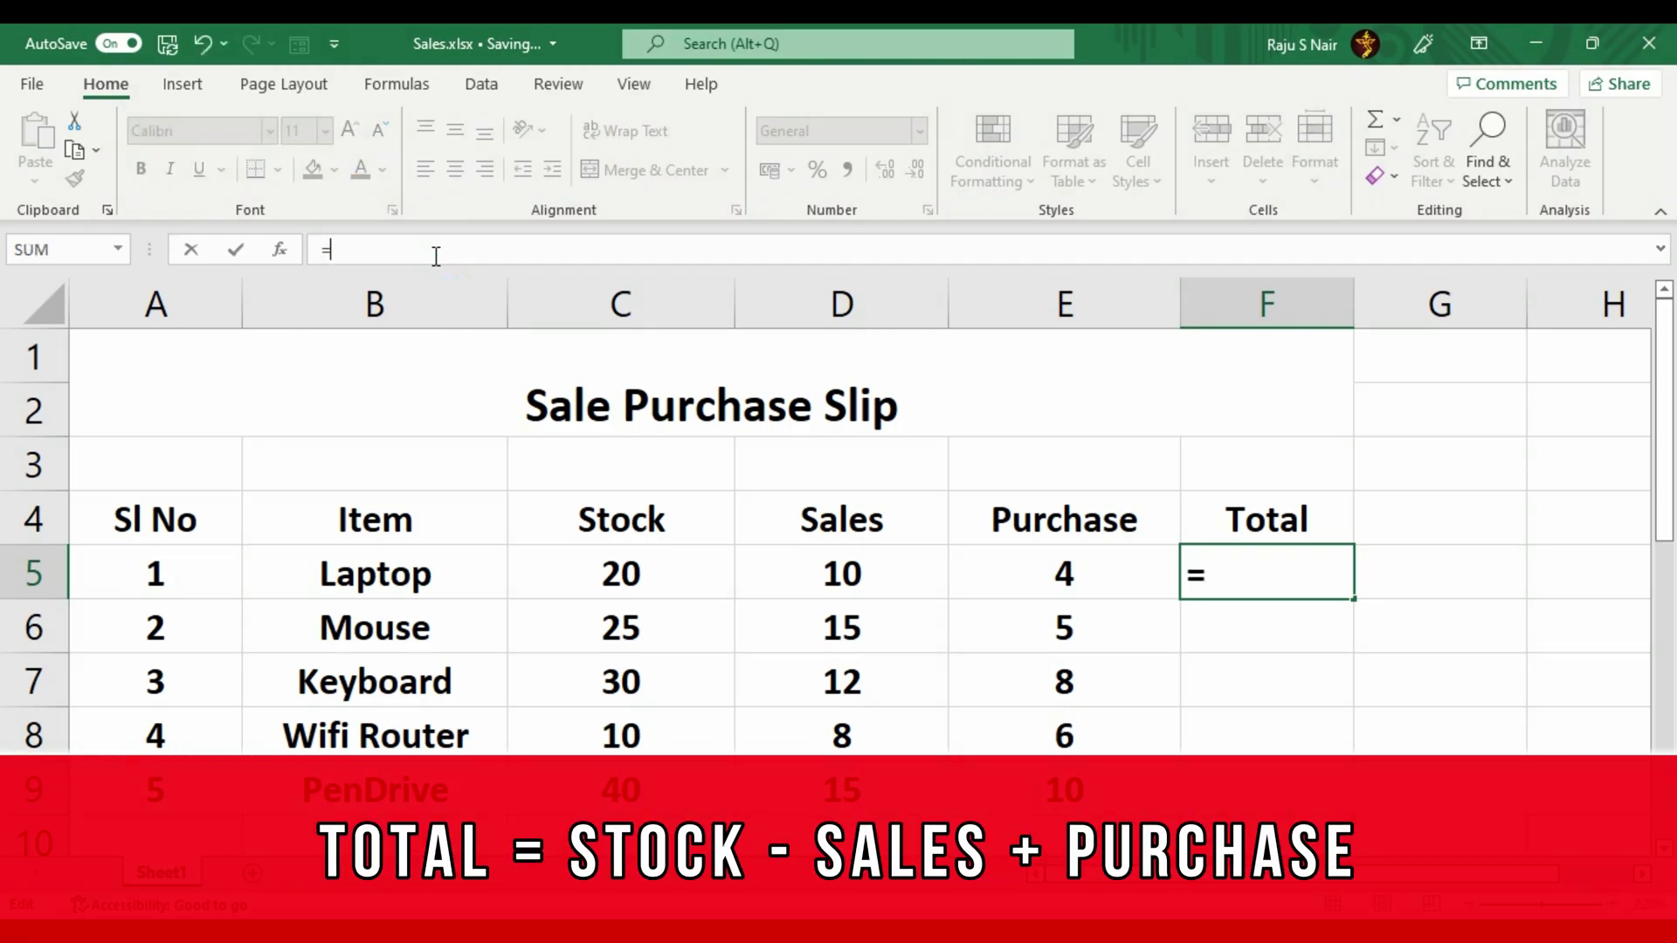
text(()
click(619, 578)
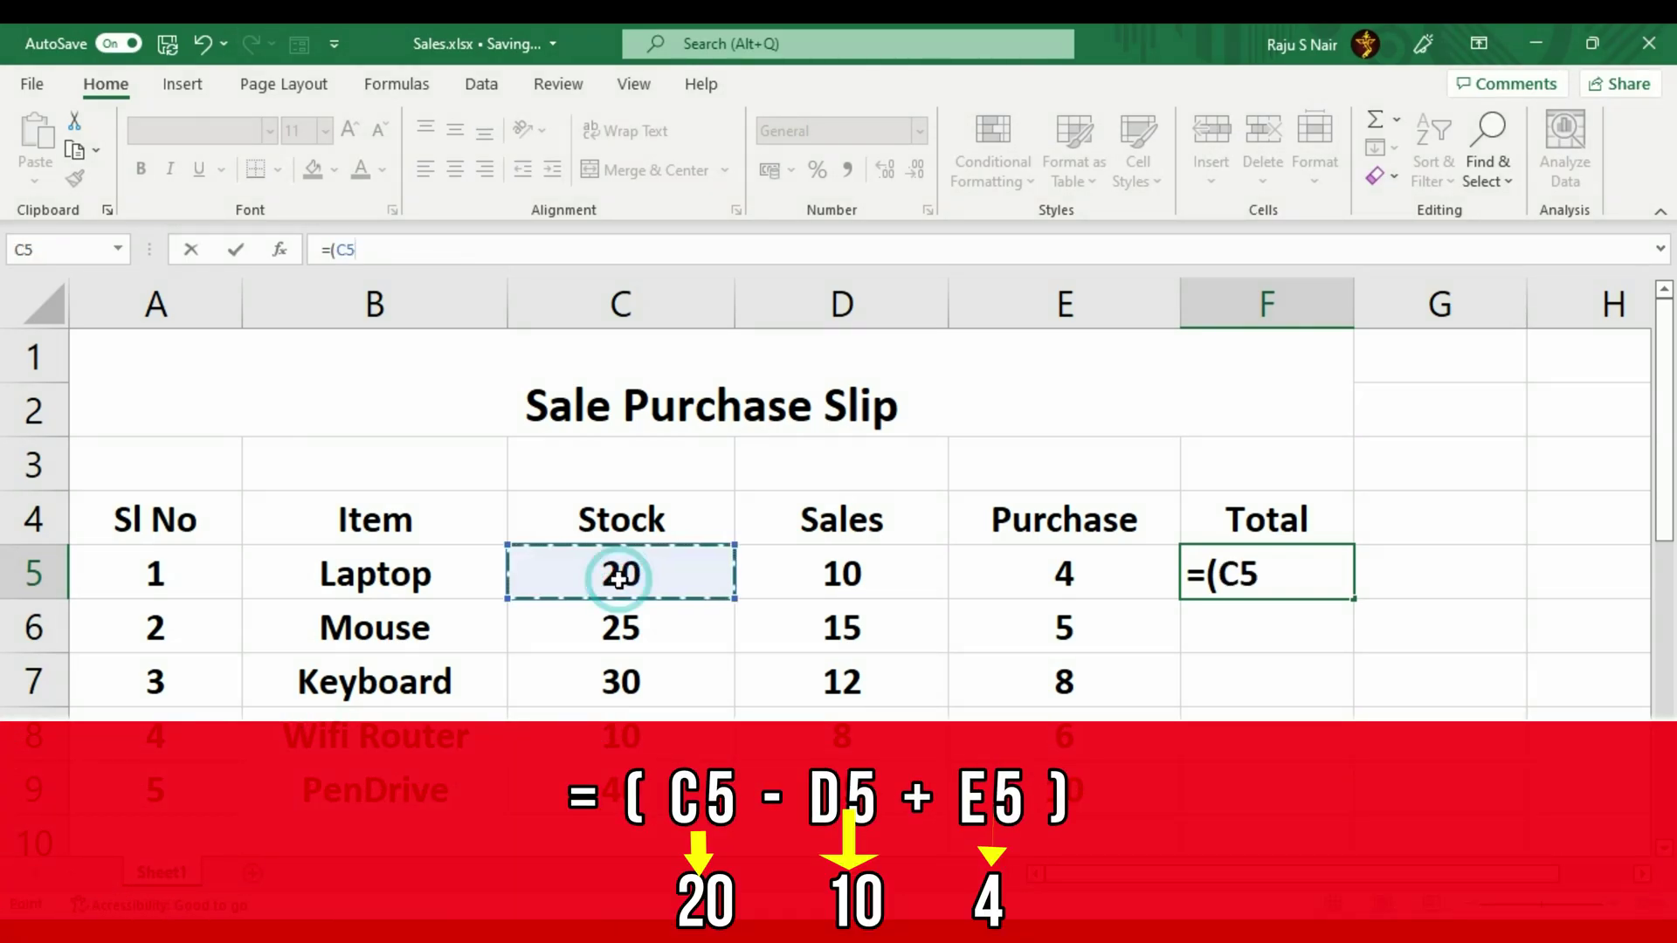
text(-)
click(840, 572)
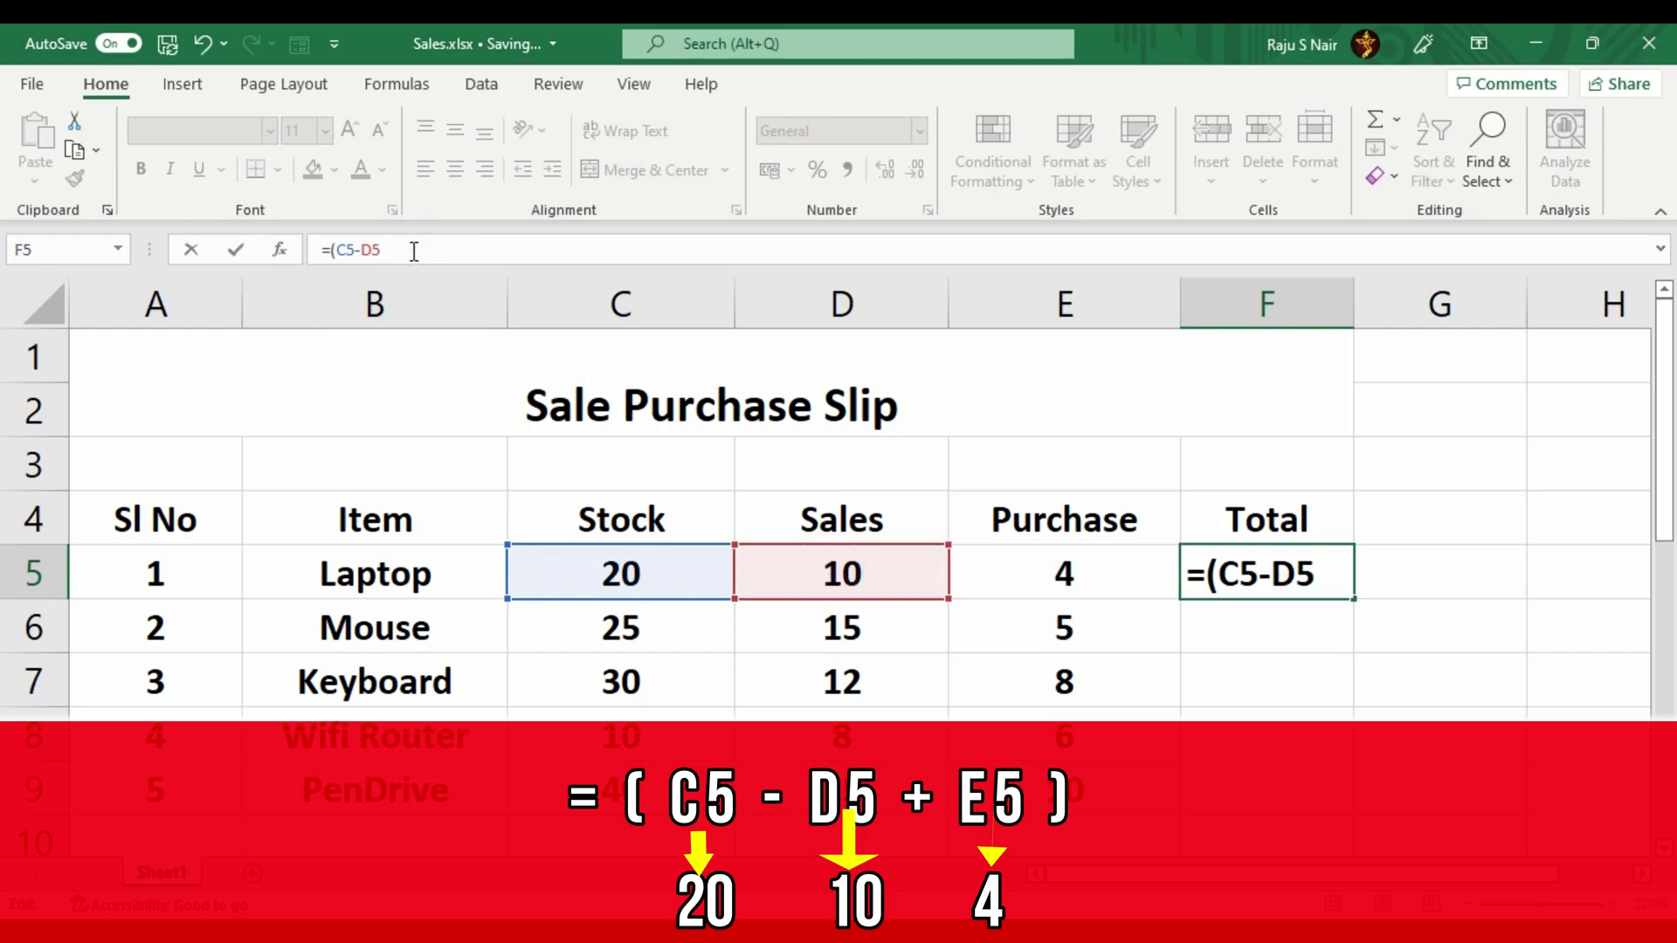
text(+)
click(1060, 573)
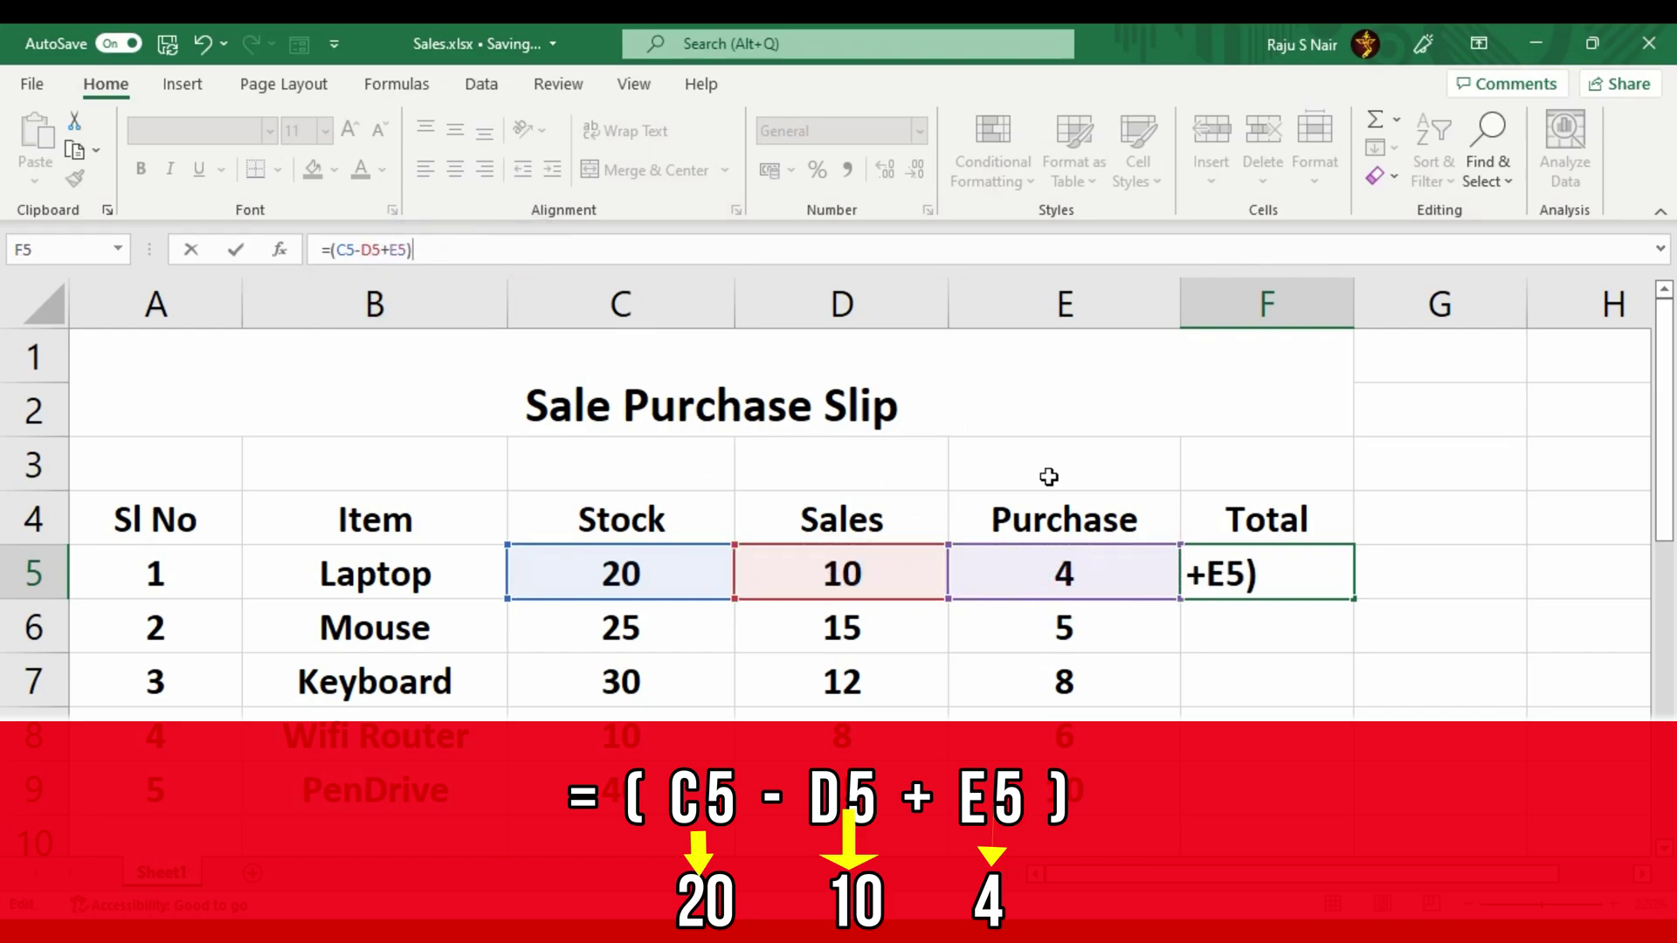
text())
key(Return)
click(1297, 574)
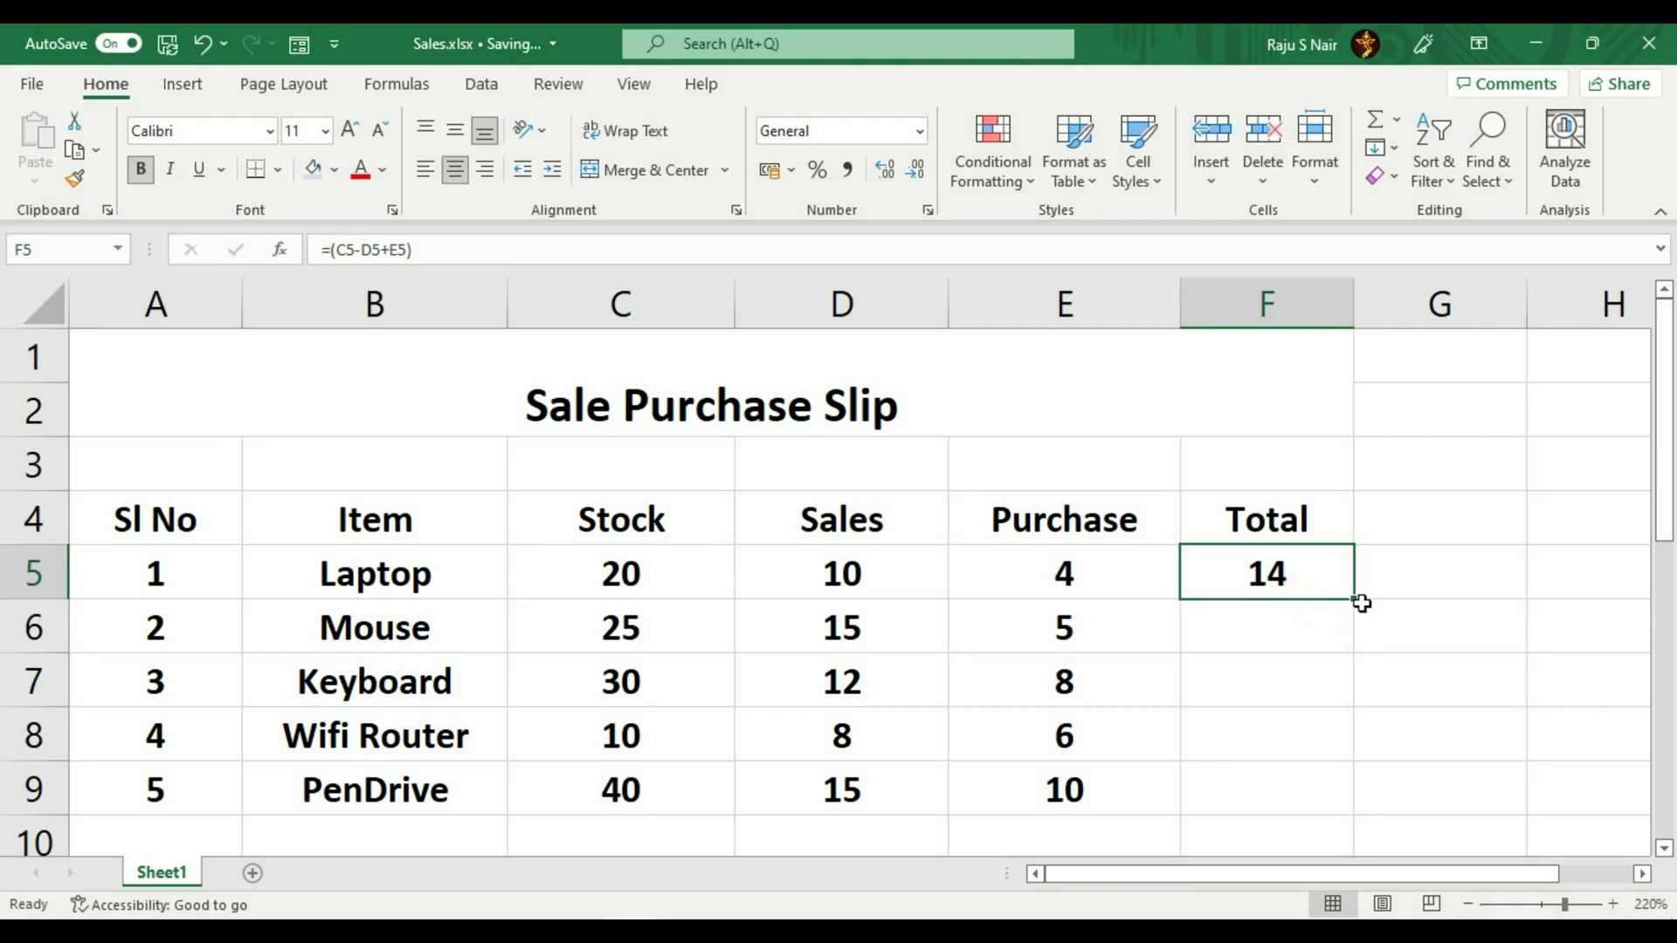
drag(1358, 602, 1339, 807)
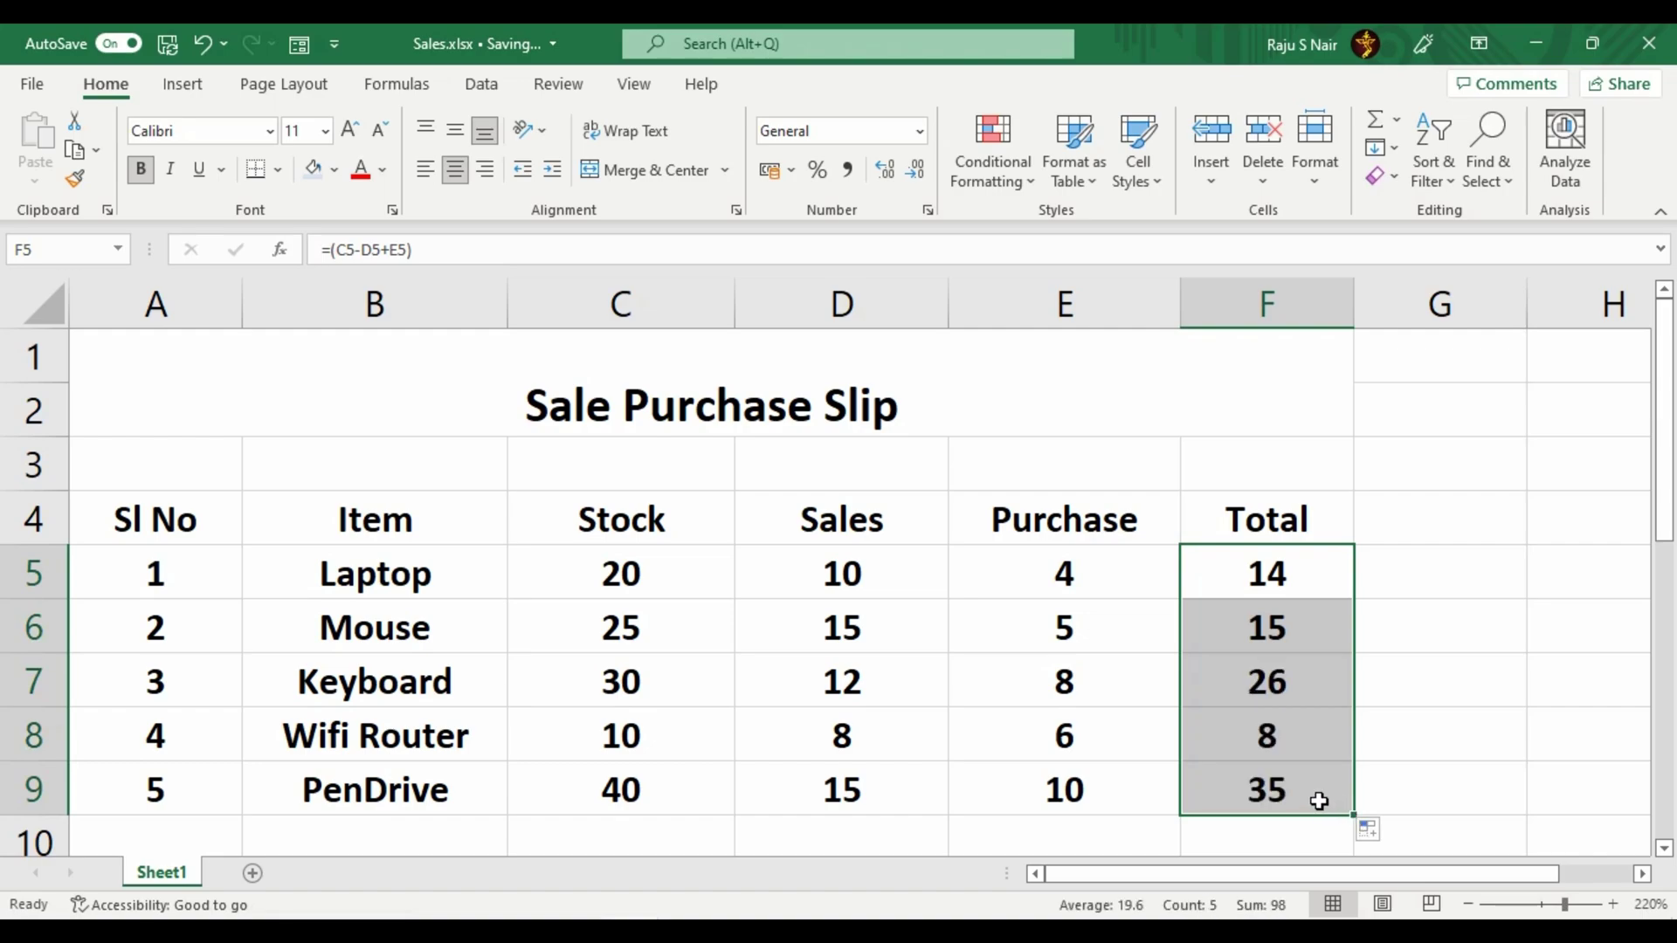
Step: Add the label Final Count in cell E10 below the Purchase quantities and make it bold
scroll(1299, 767, down, 2)
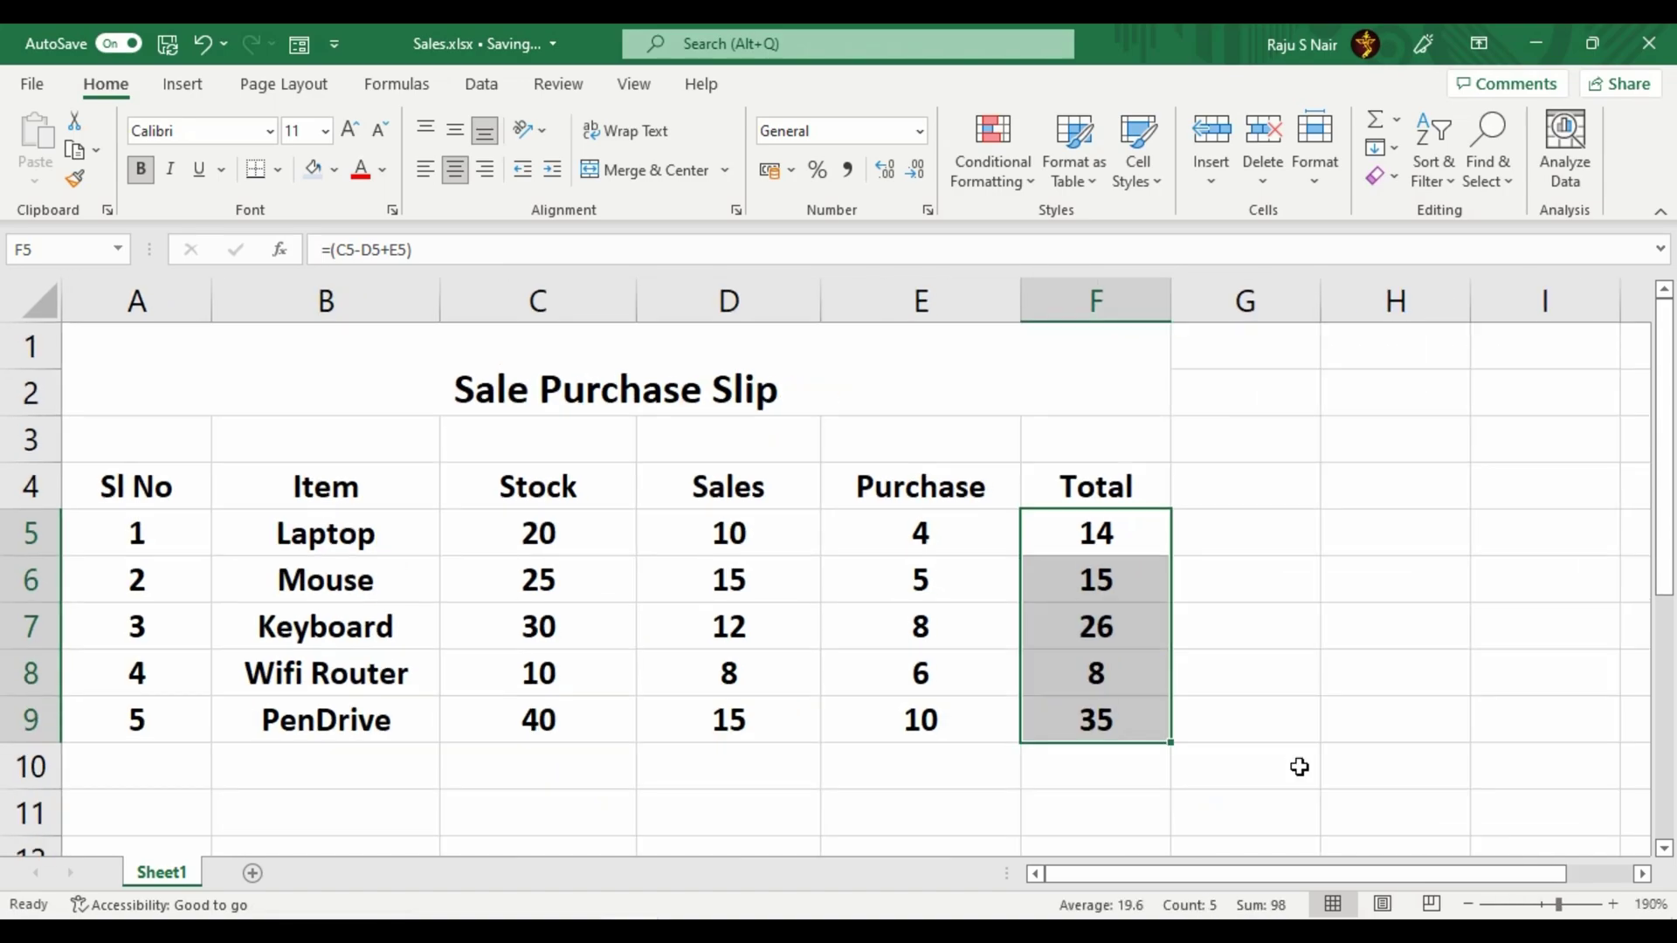
scroll(1299, 767, up, 1)
click(999, 797)
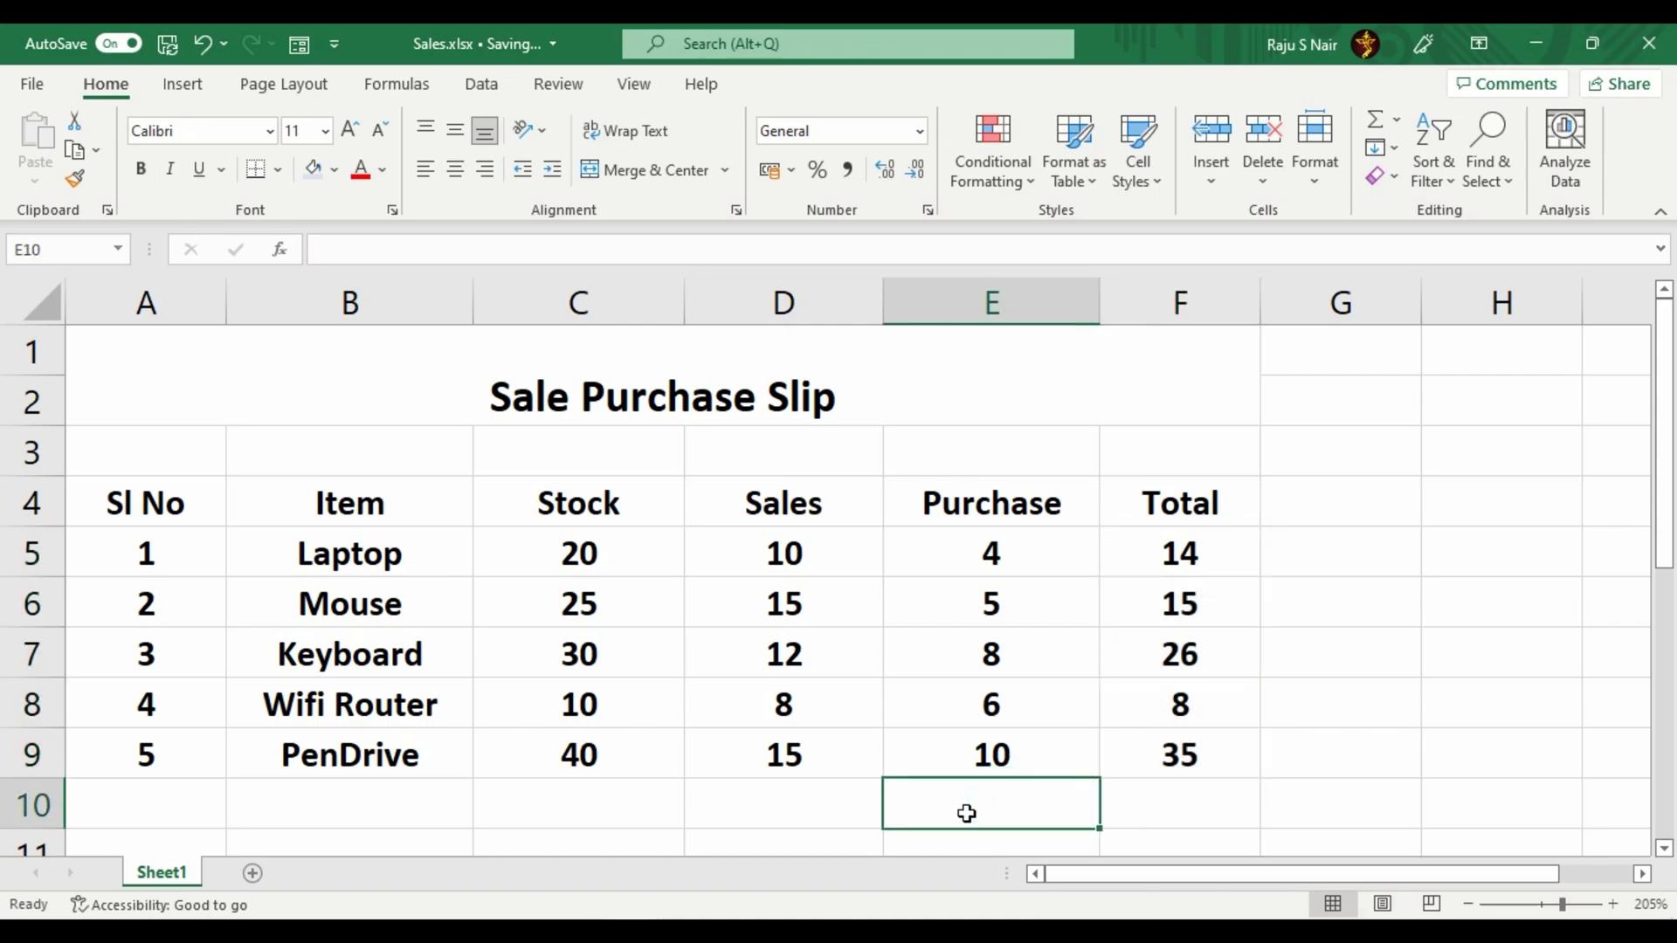
text(F)
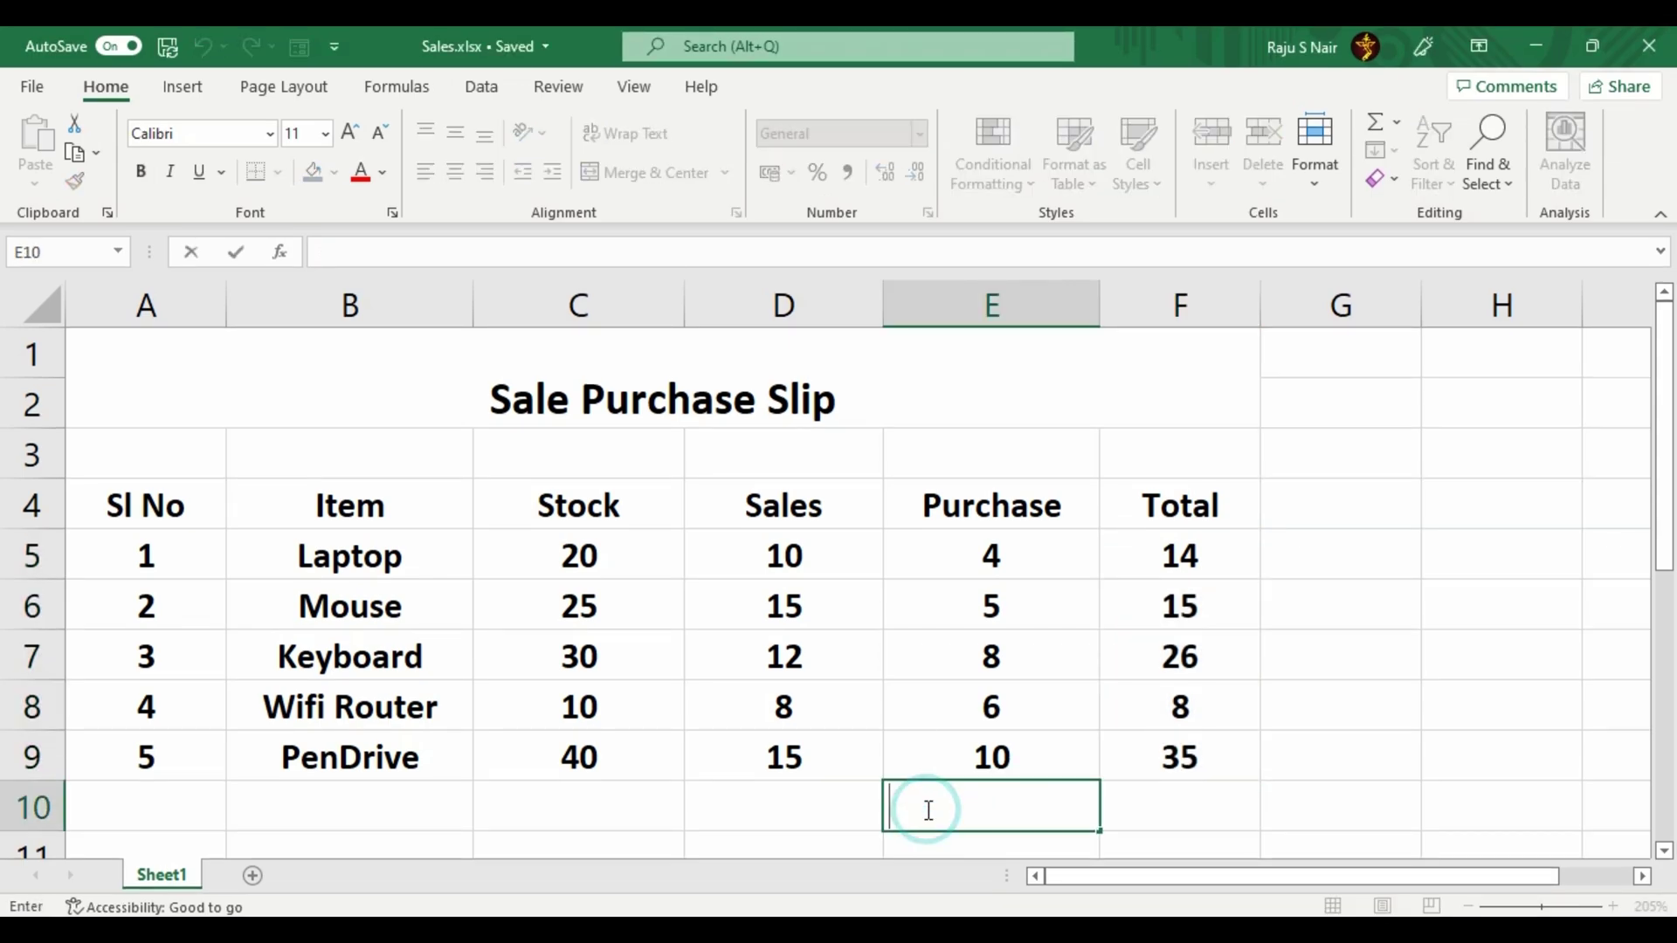
text(inal Co)
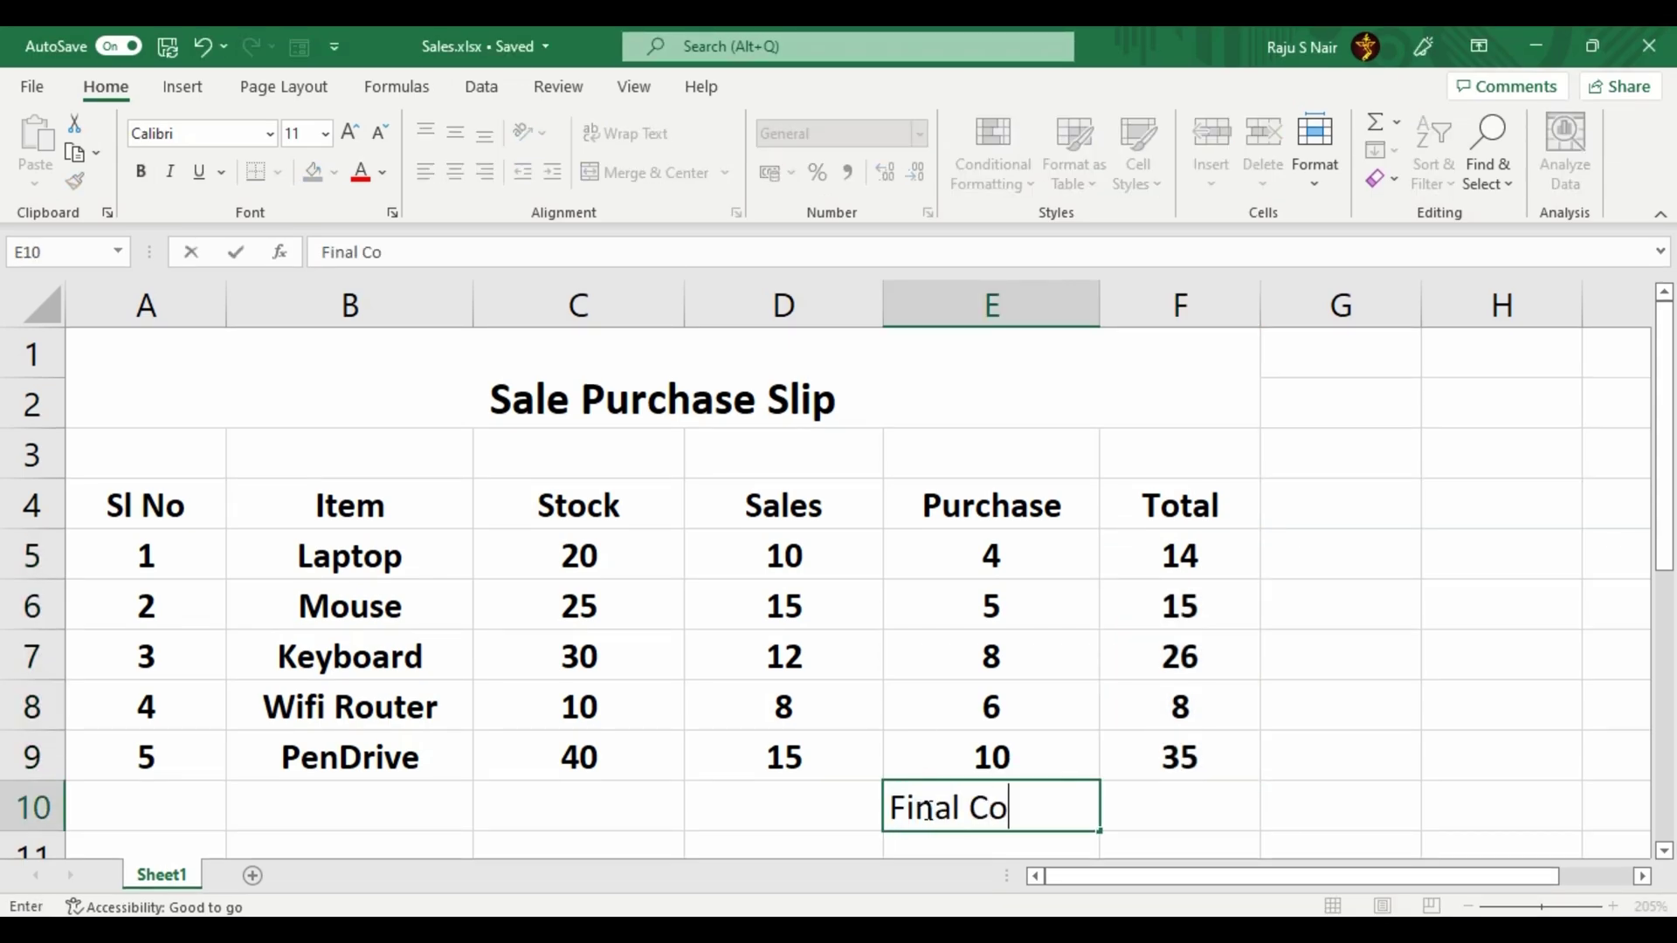
text(unt)
key(ctrl+Return)
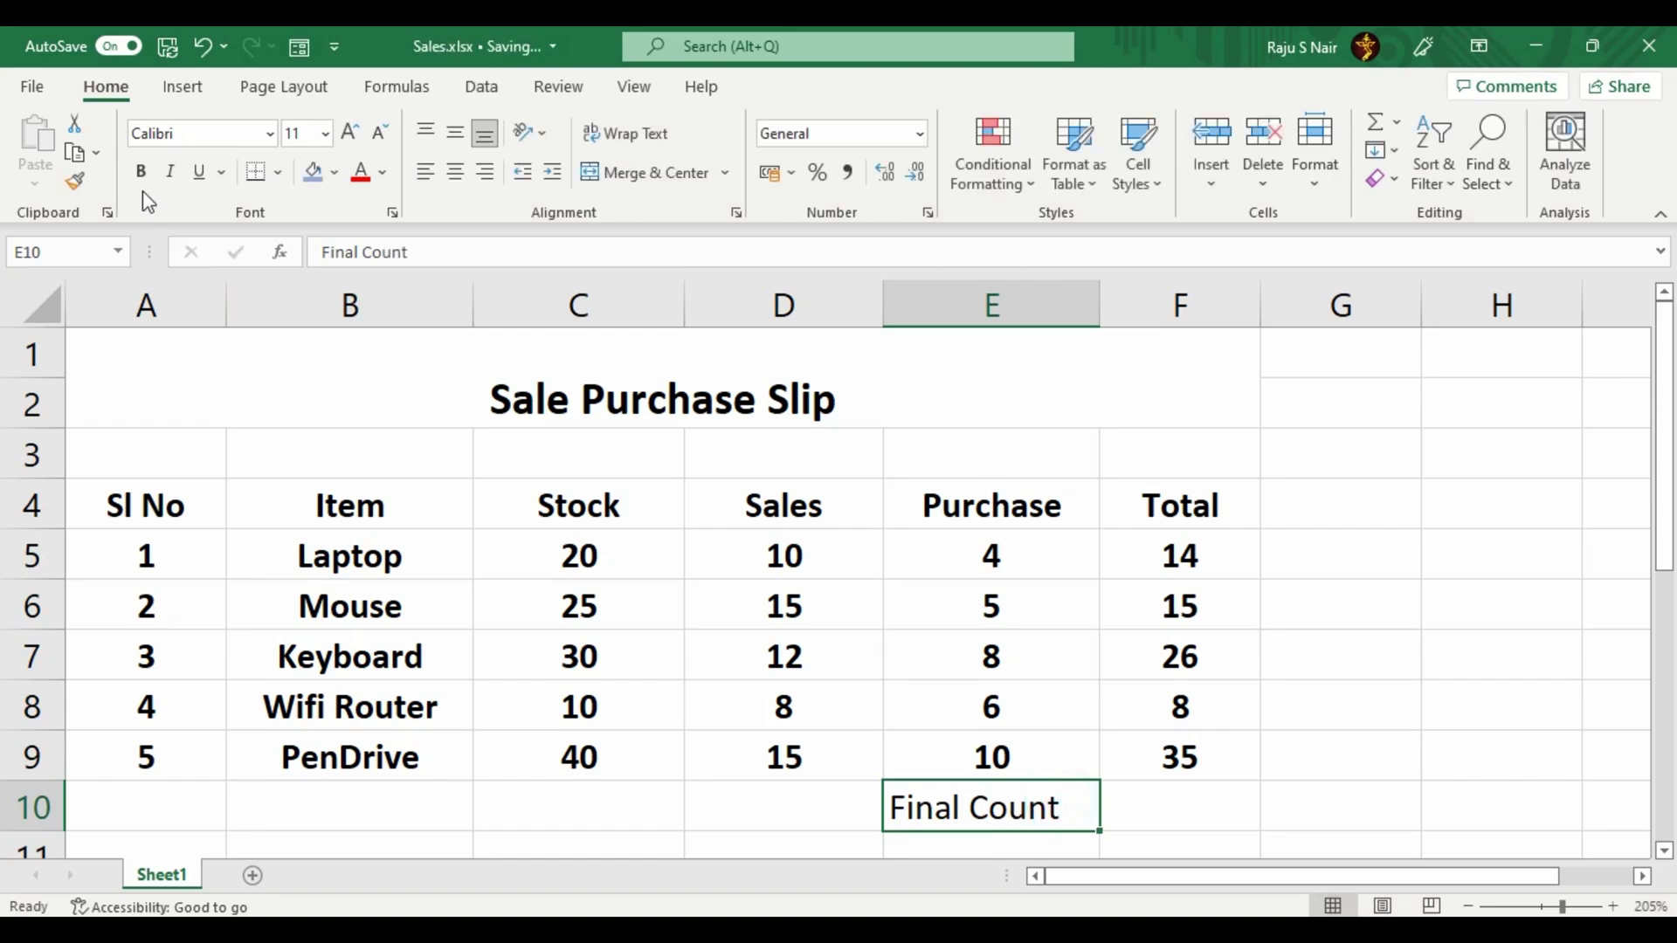
click(143, 187)
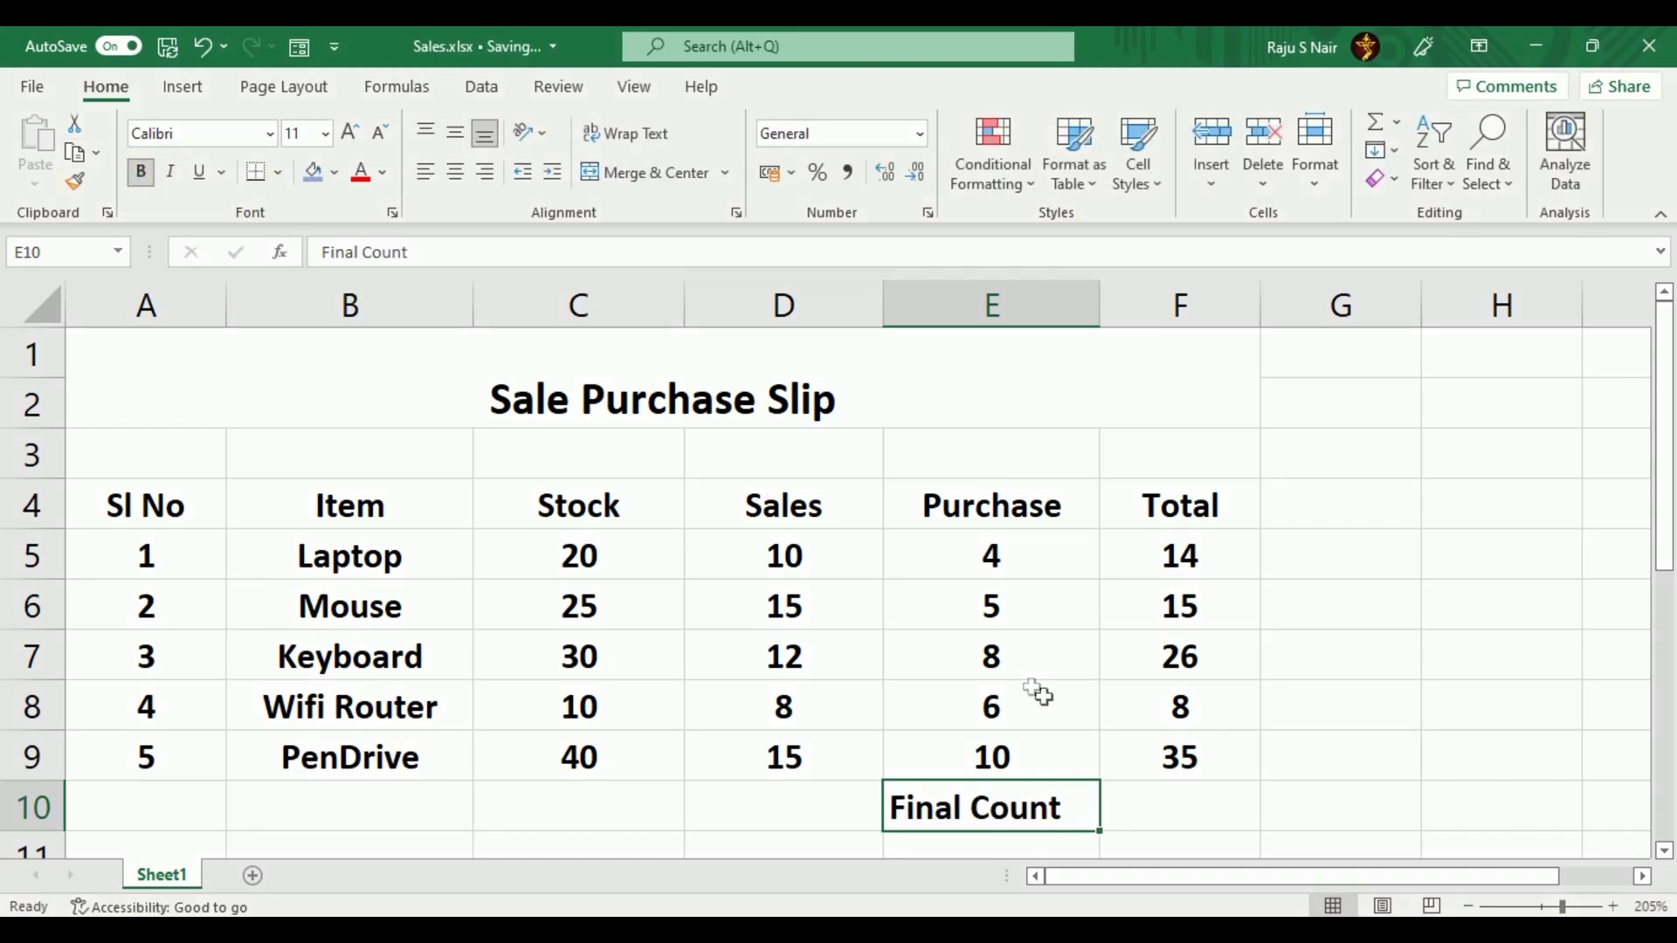
Step: Sum the item totals in cell F10 with the formula =SUM(F5:F9)
click(1195, 818)
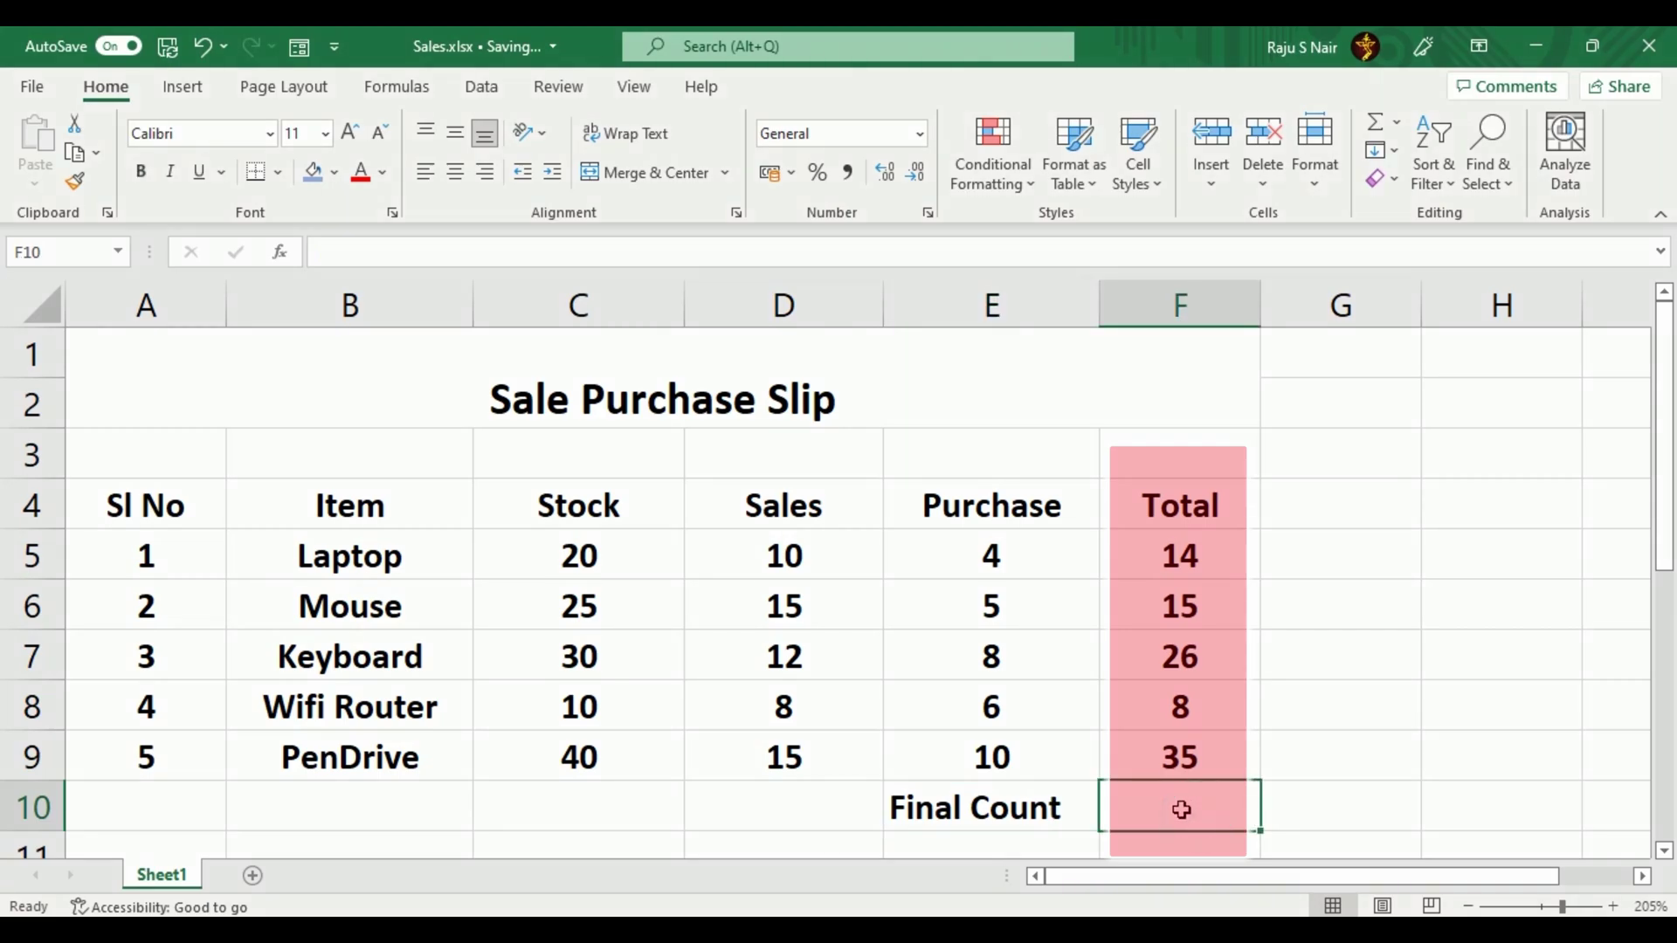
text(=)
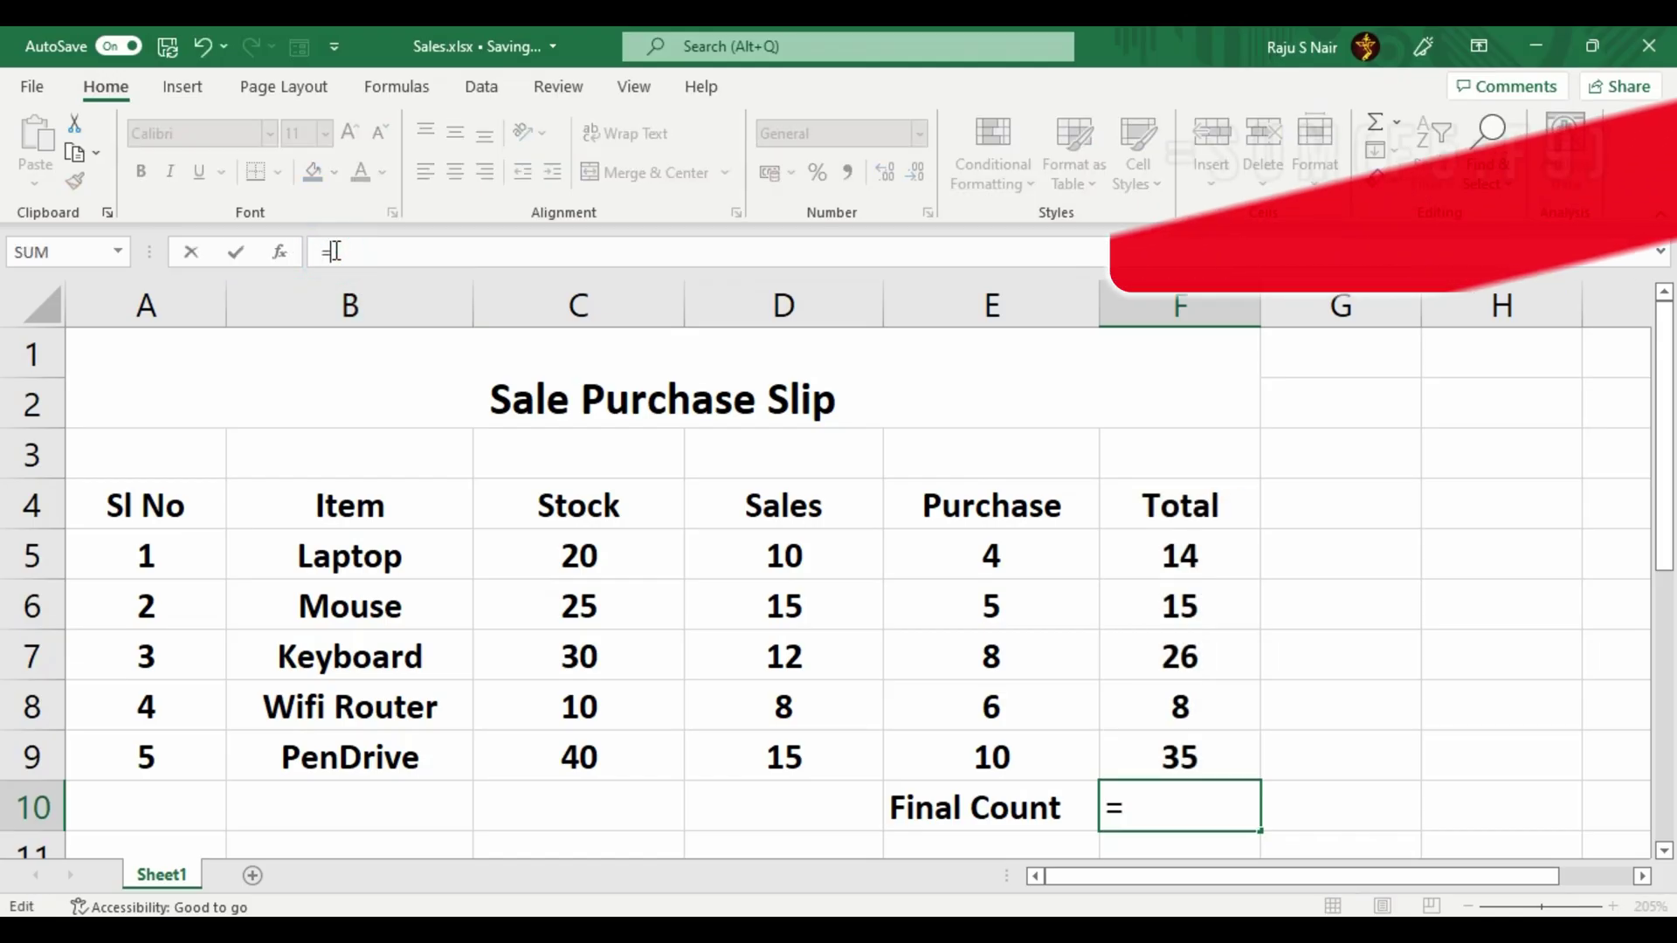
text(SUM()
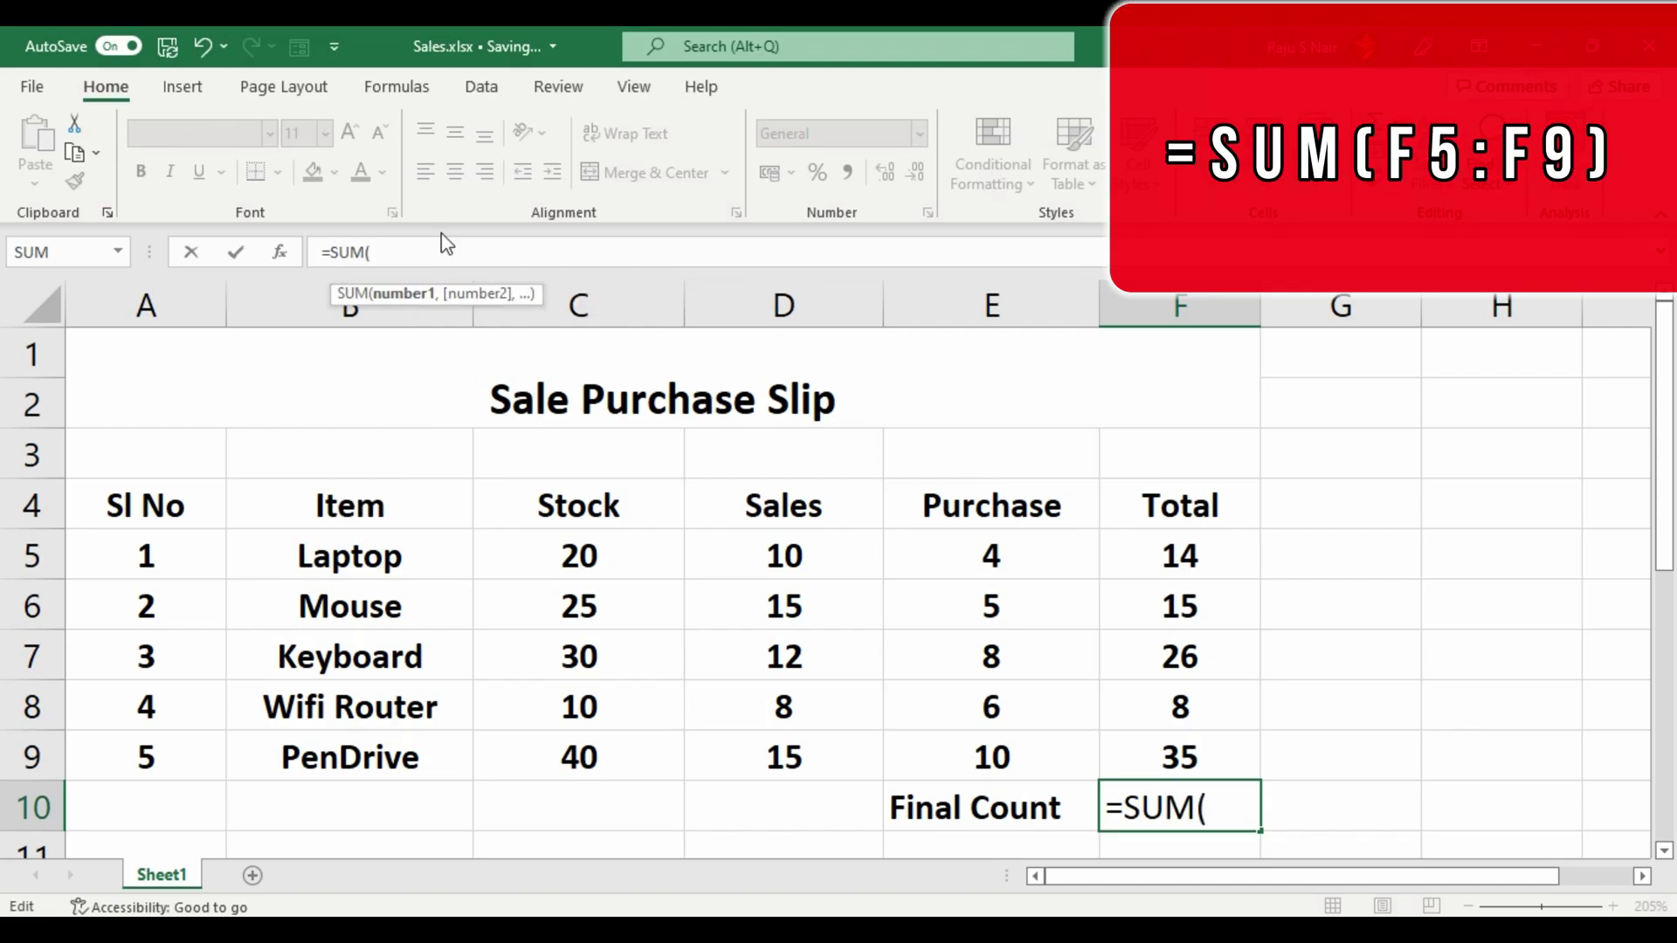
drag(1169, 555, 1235, 757)
text())
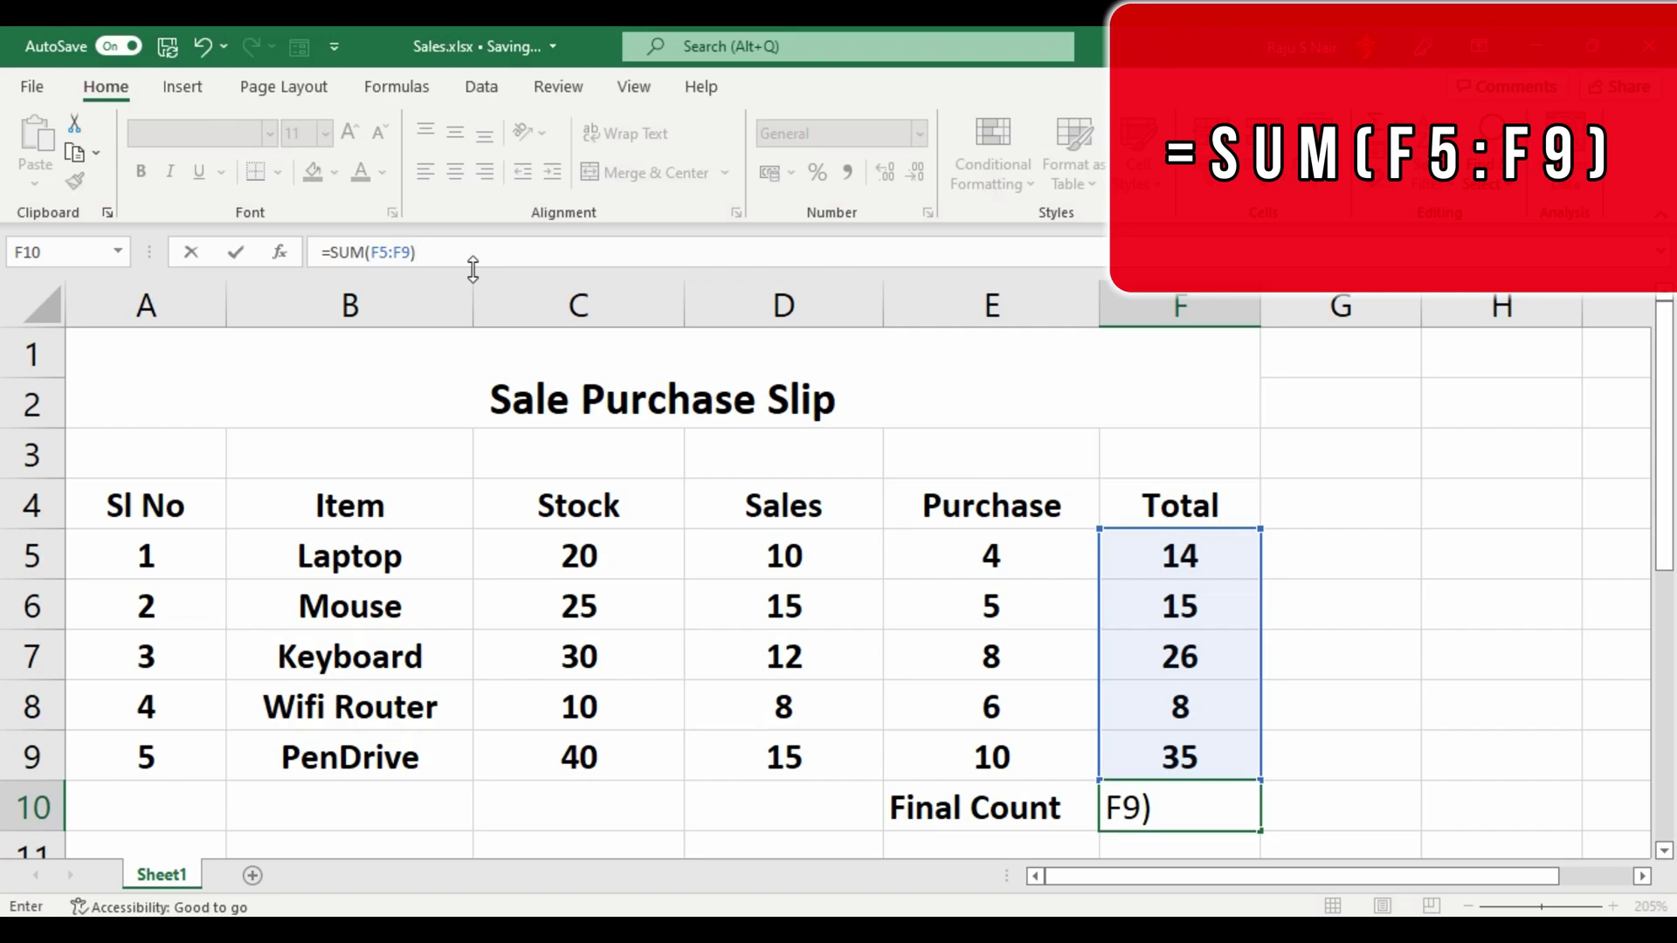
key(Return)
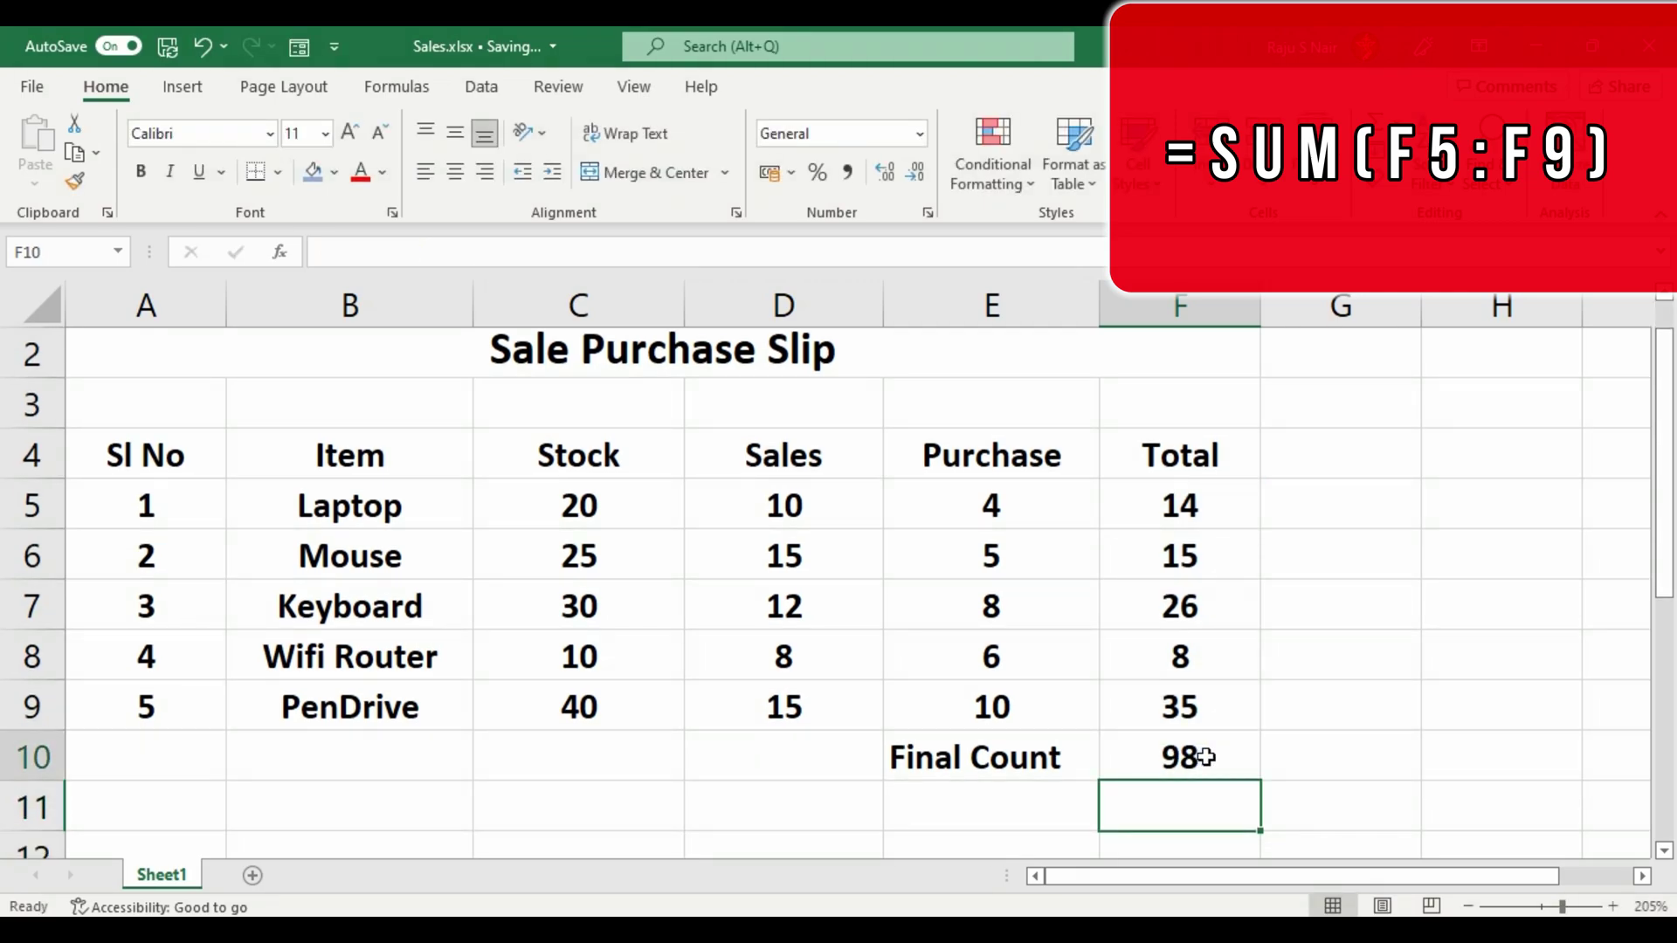
Step: Fill the whole slip, from the title in A1 to the final count in F10, with light blue
click(1206, 756)
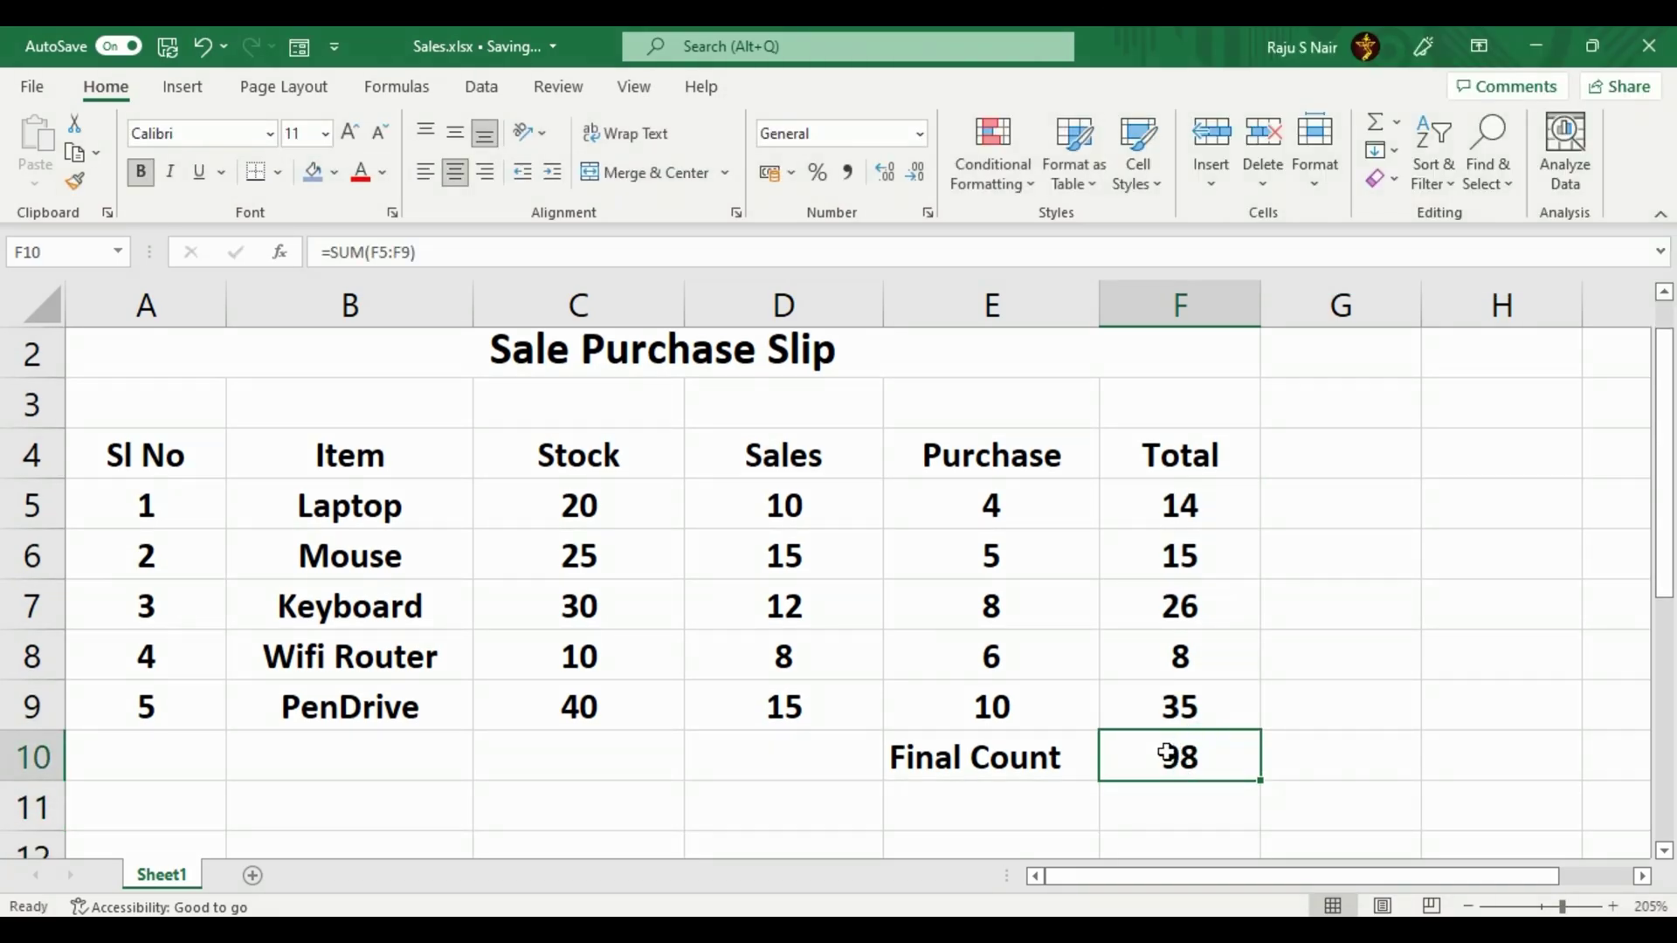
scroll(1168, 751, up, 1)
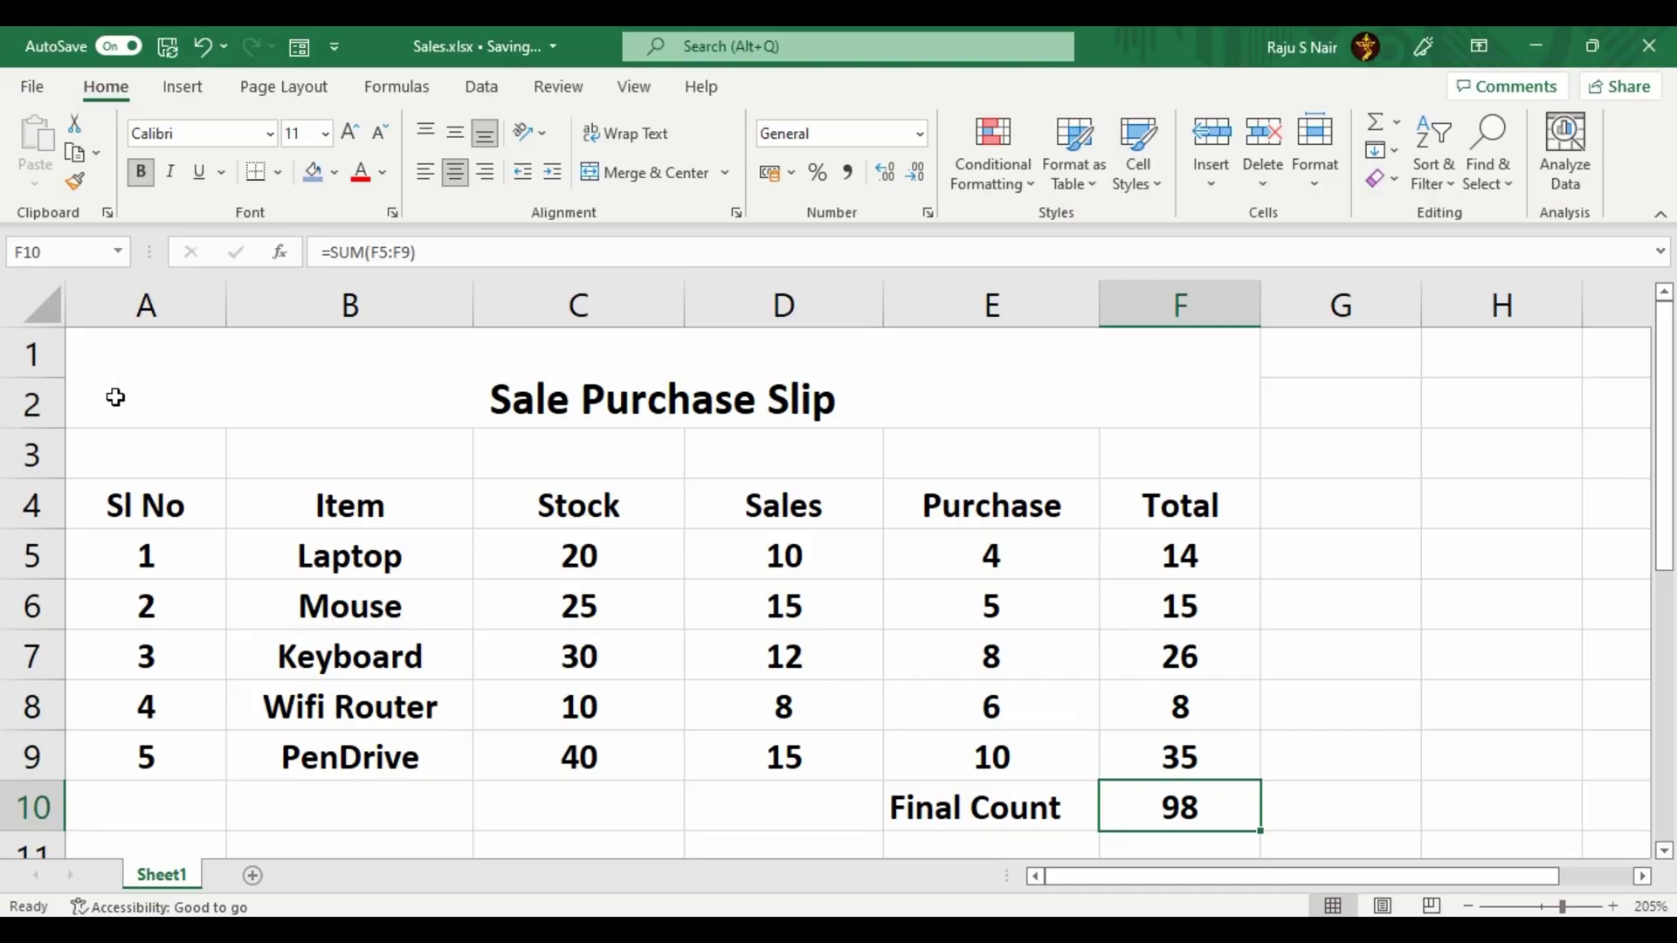
shift+click(149, 407)
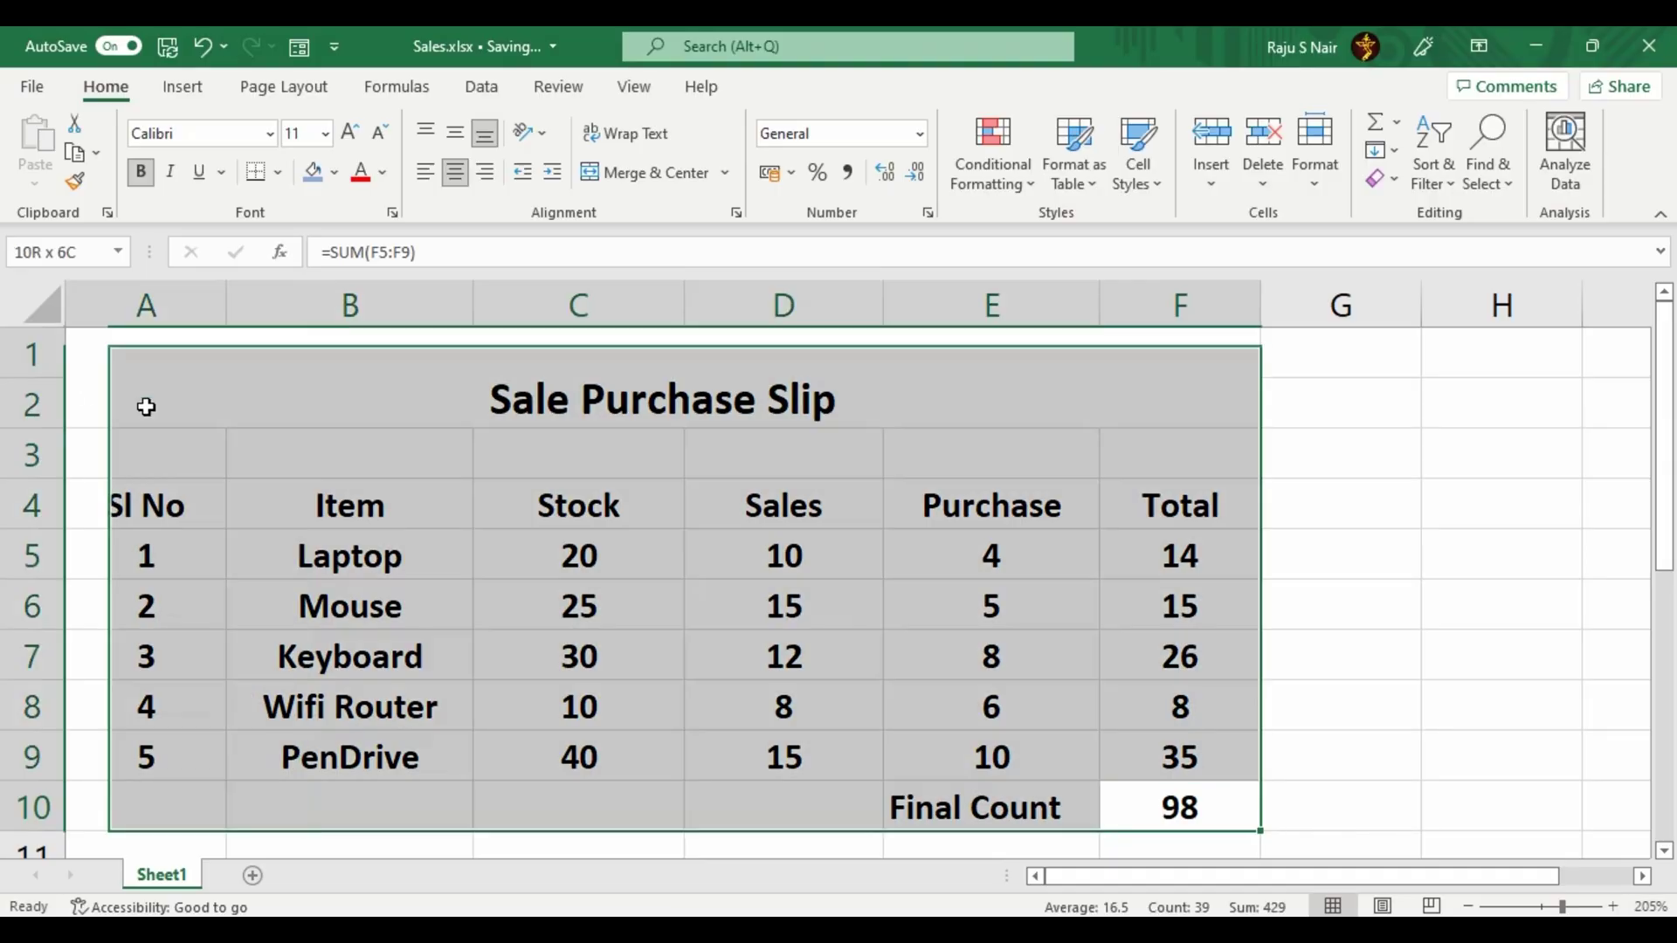
click(319, 176)
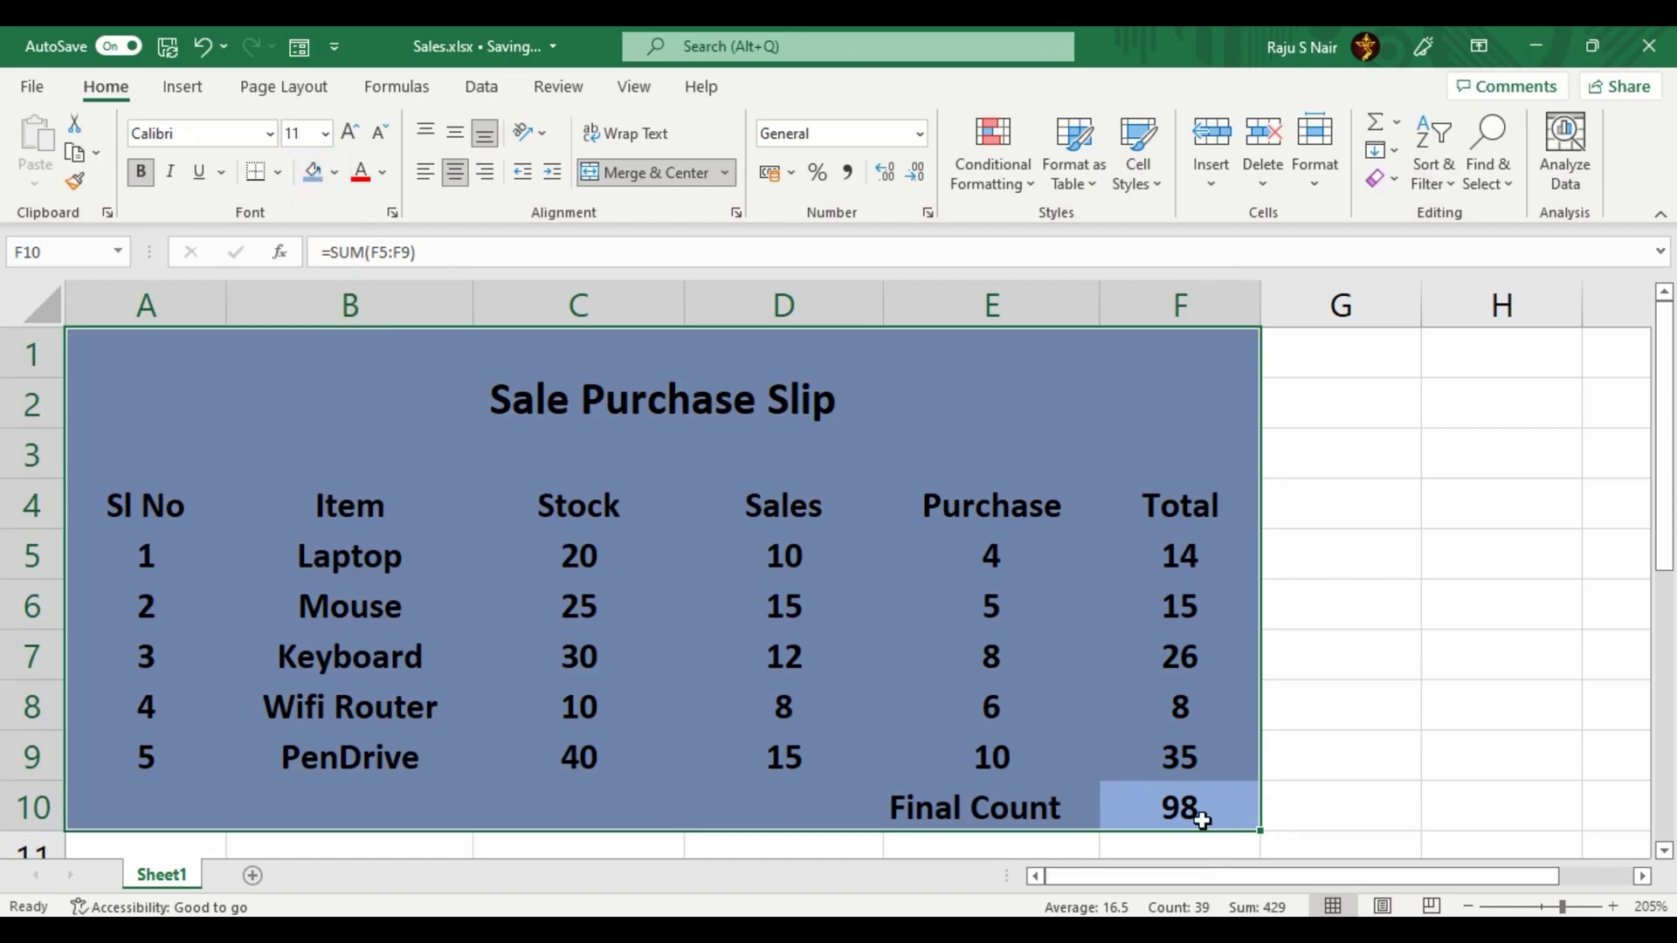
Step: Style the item table A4 to F9 with the Output cell style, followed by the 60% - Accent4 style
click(123, 499)
shift+click(1194, 772)
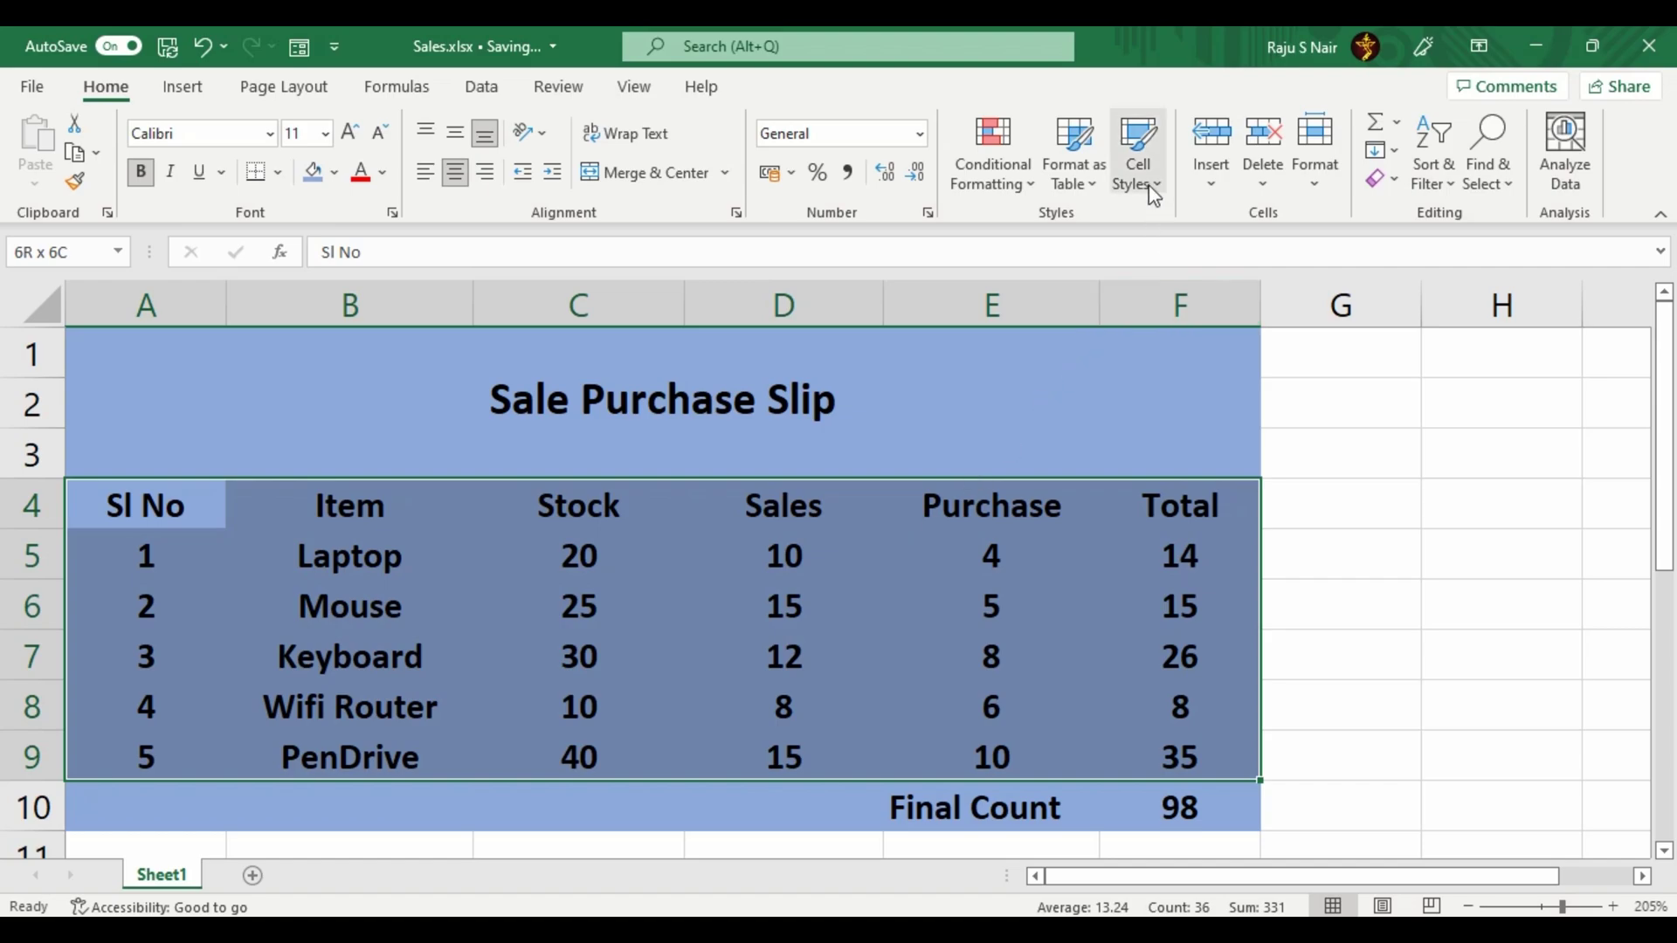
click(1138, 144)
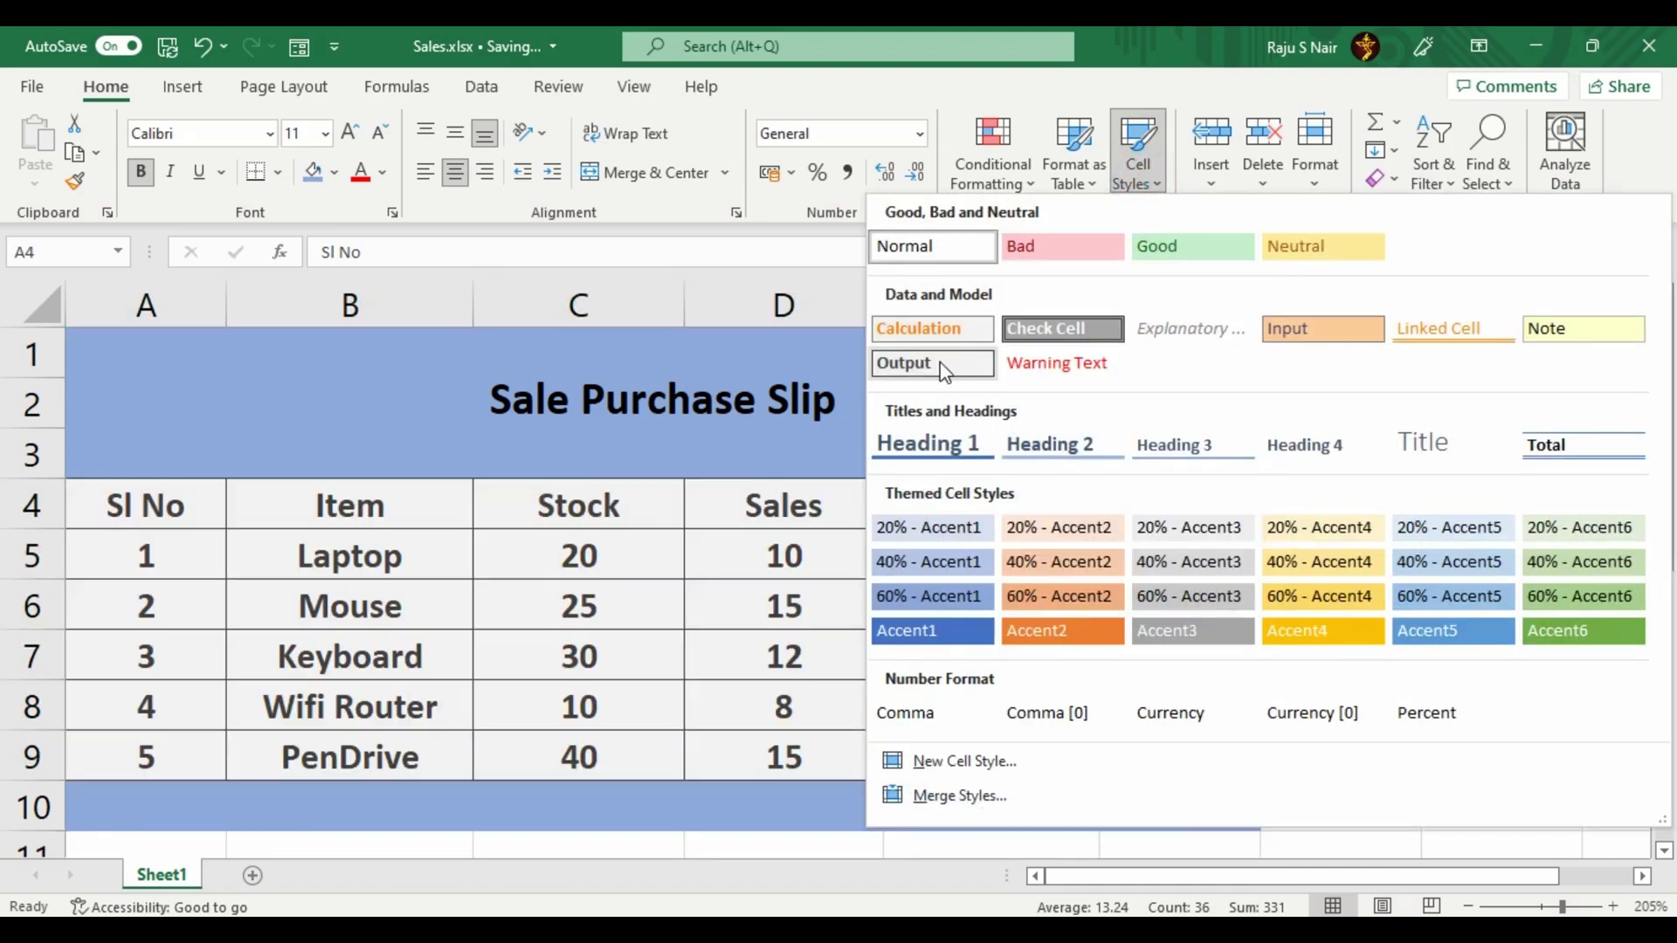
click(952, 367)
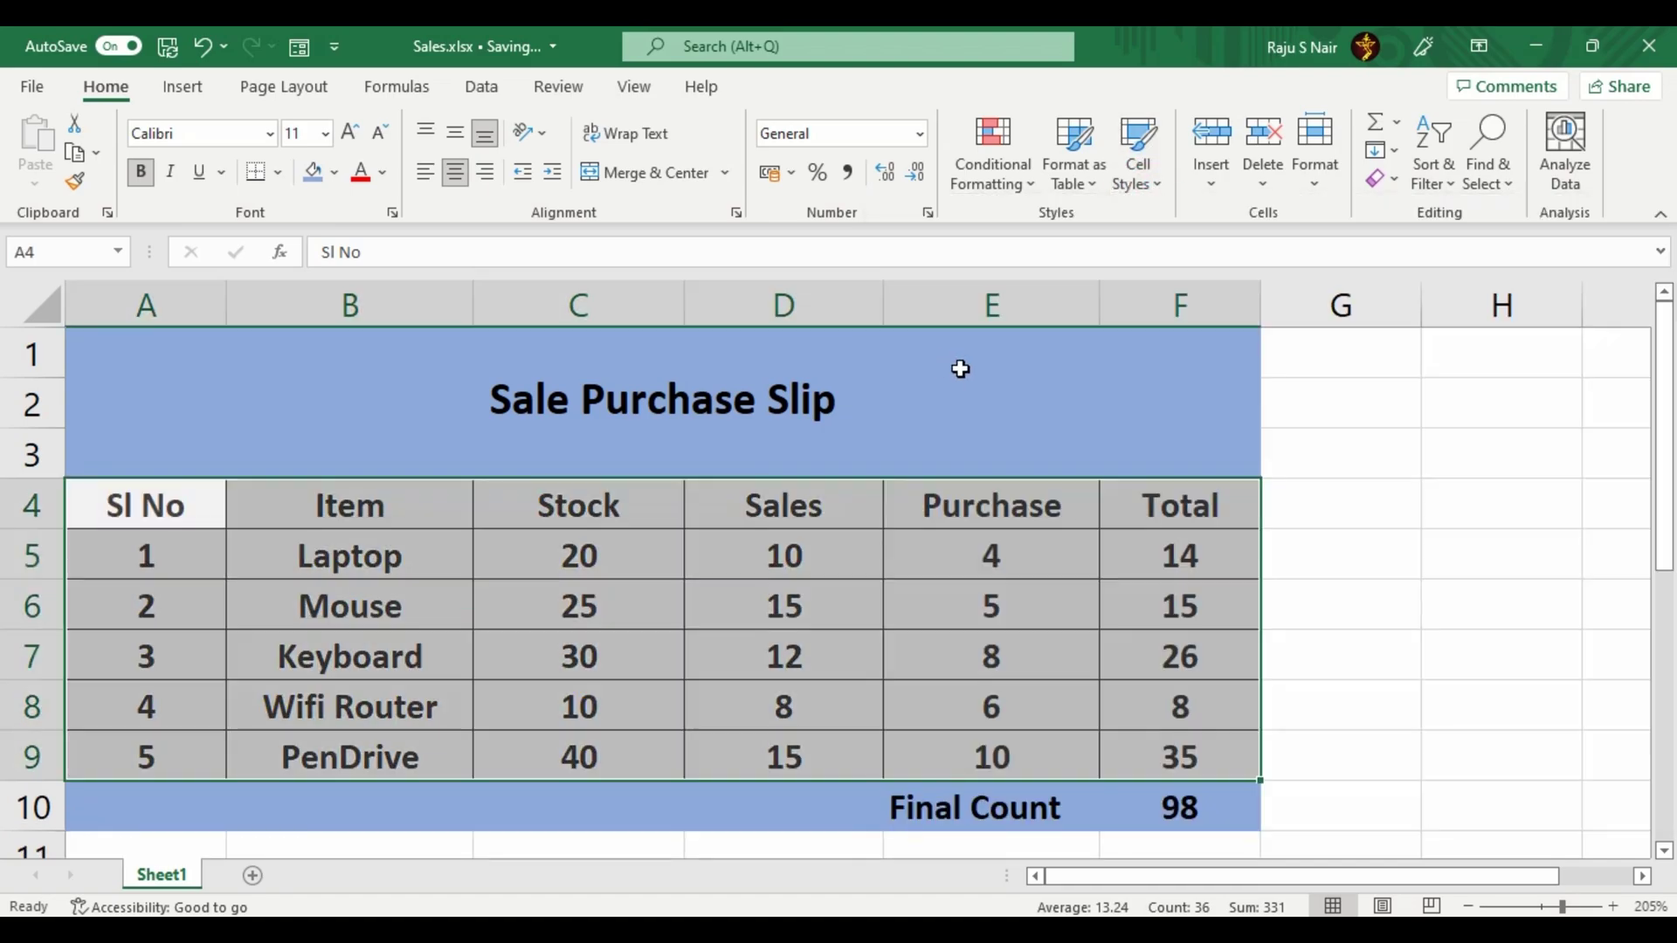
click(1146, 188)
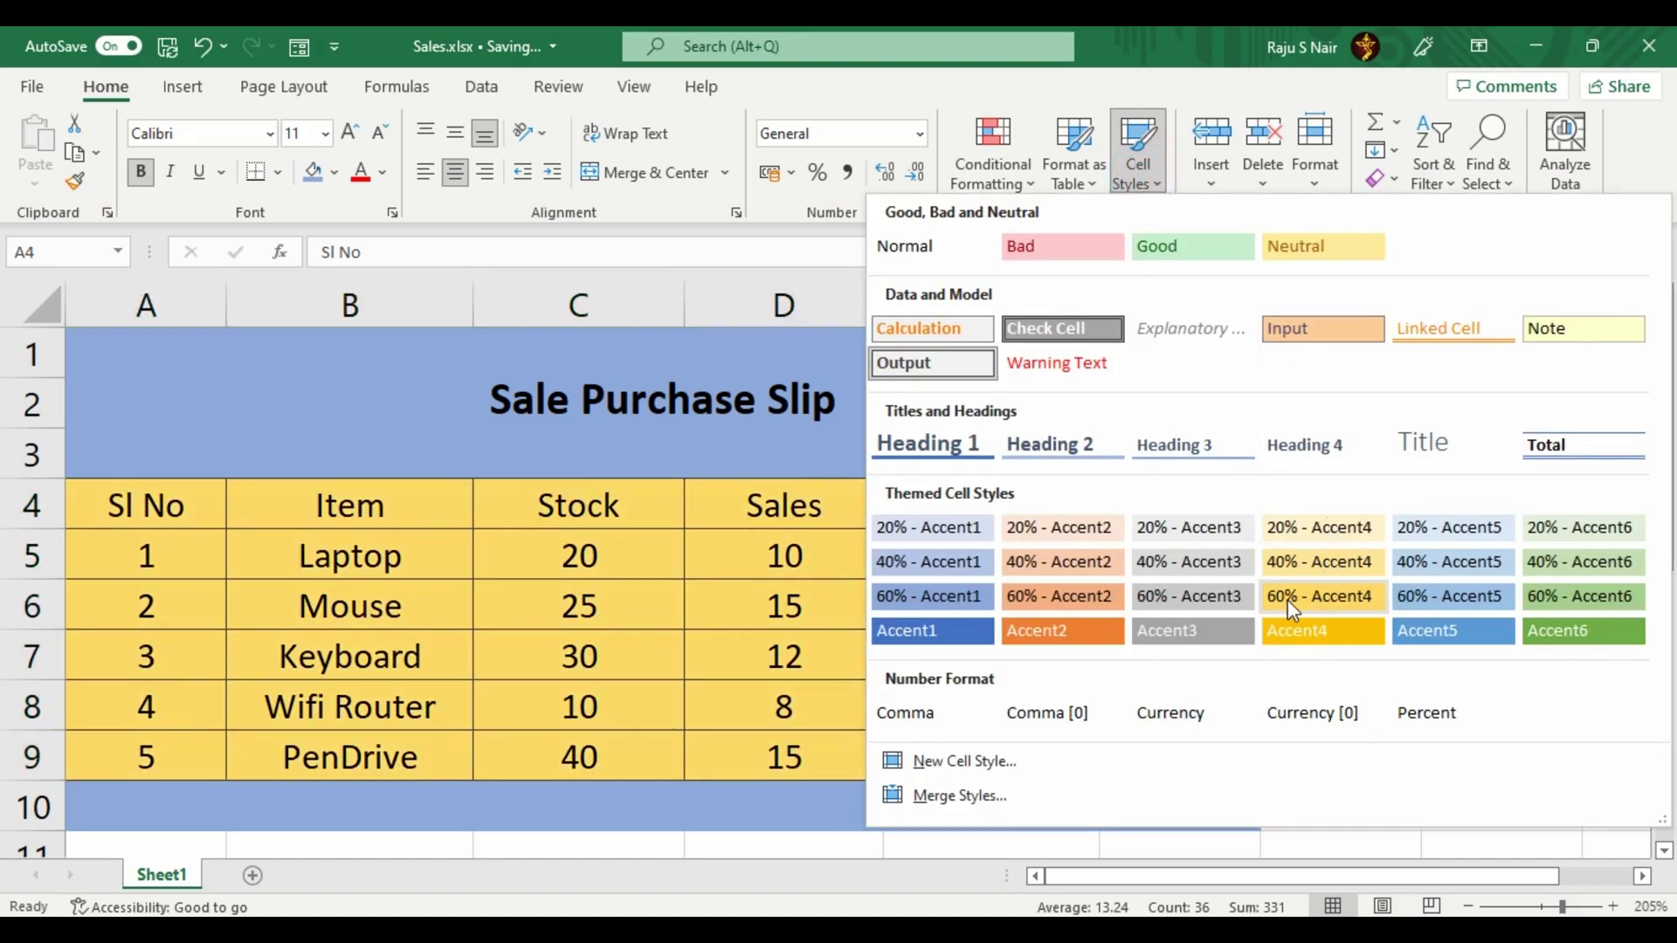
click(1336, 595)
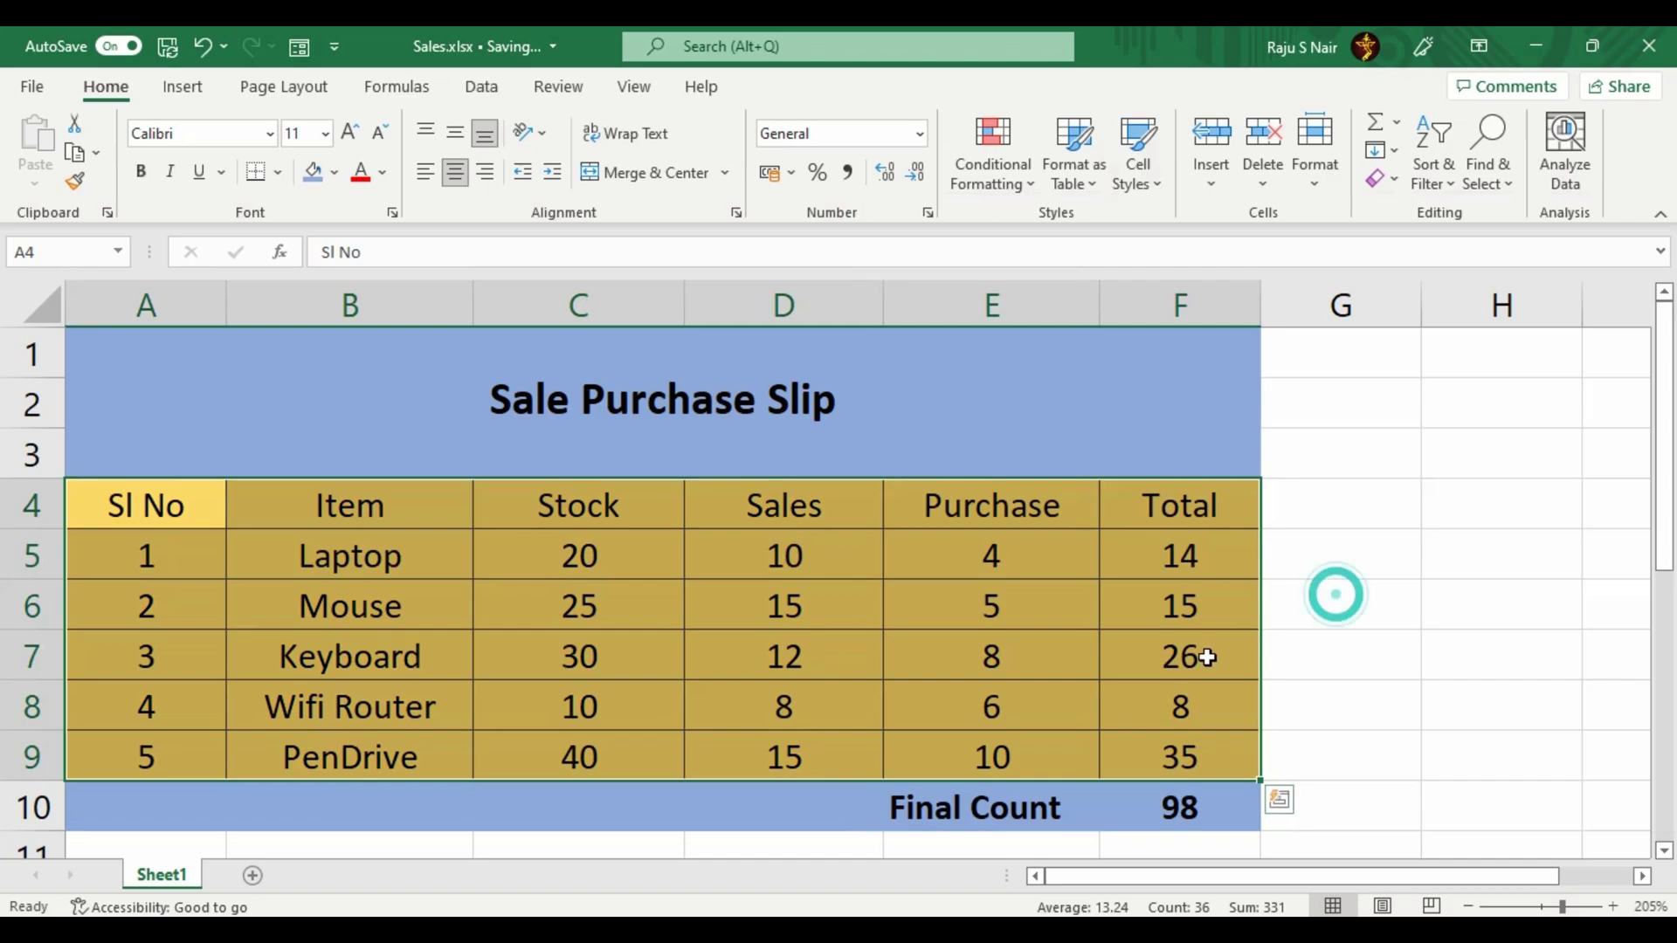
Step: Open the print settings and preview for the Sale Purchase Slip sheet
click(1198, 766)
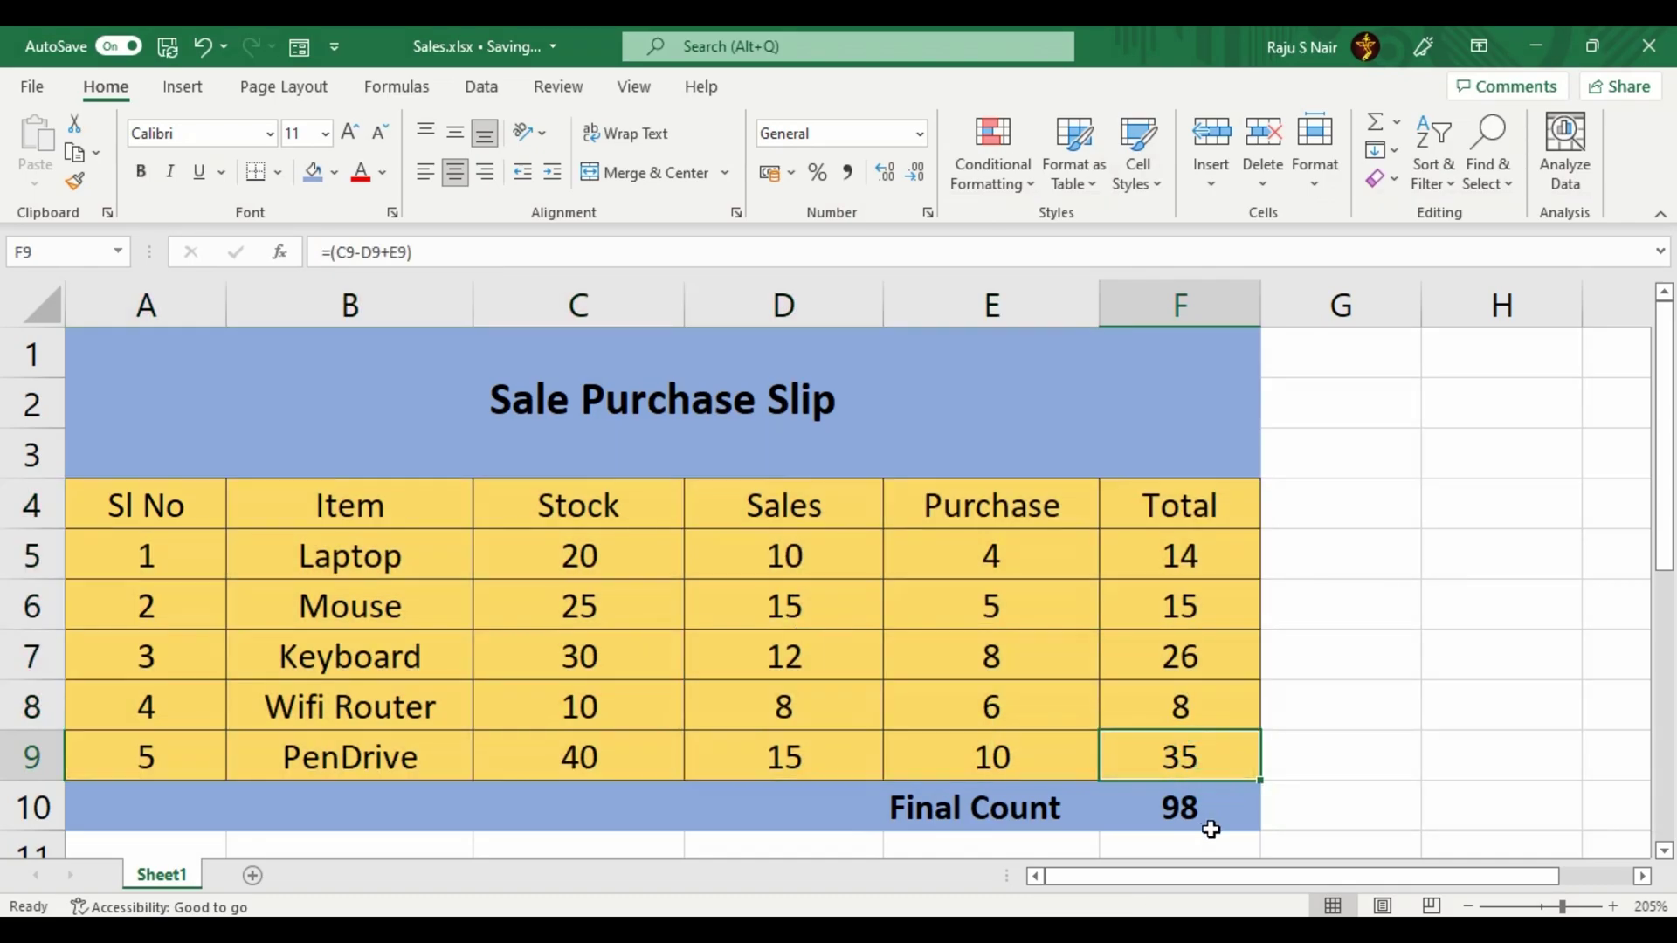
key(ctrl+p)
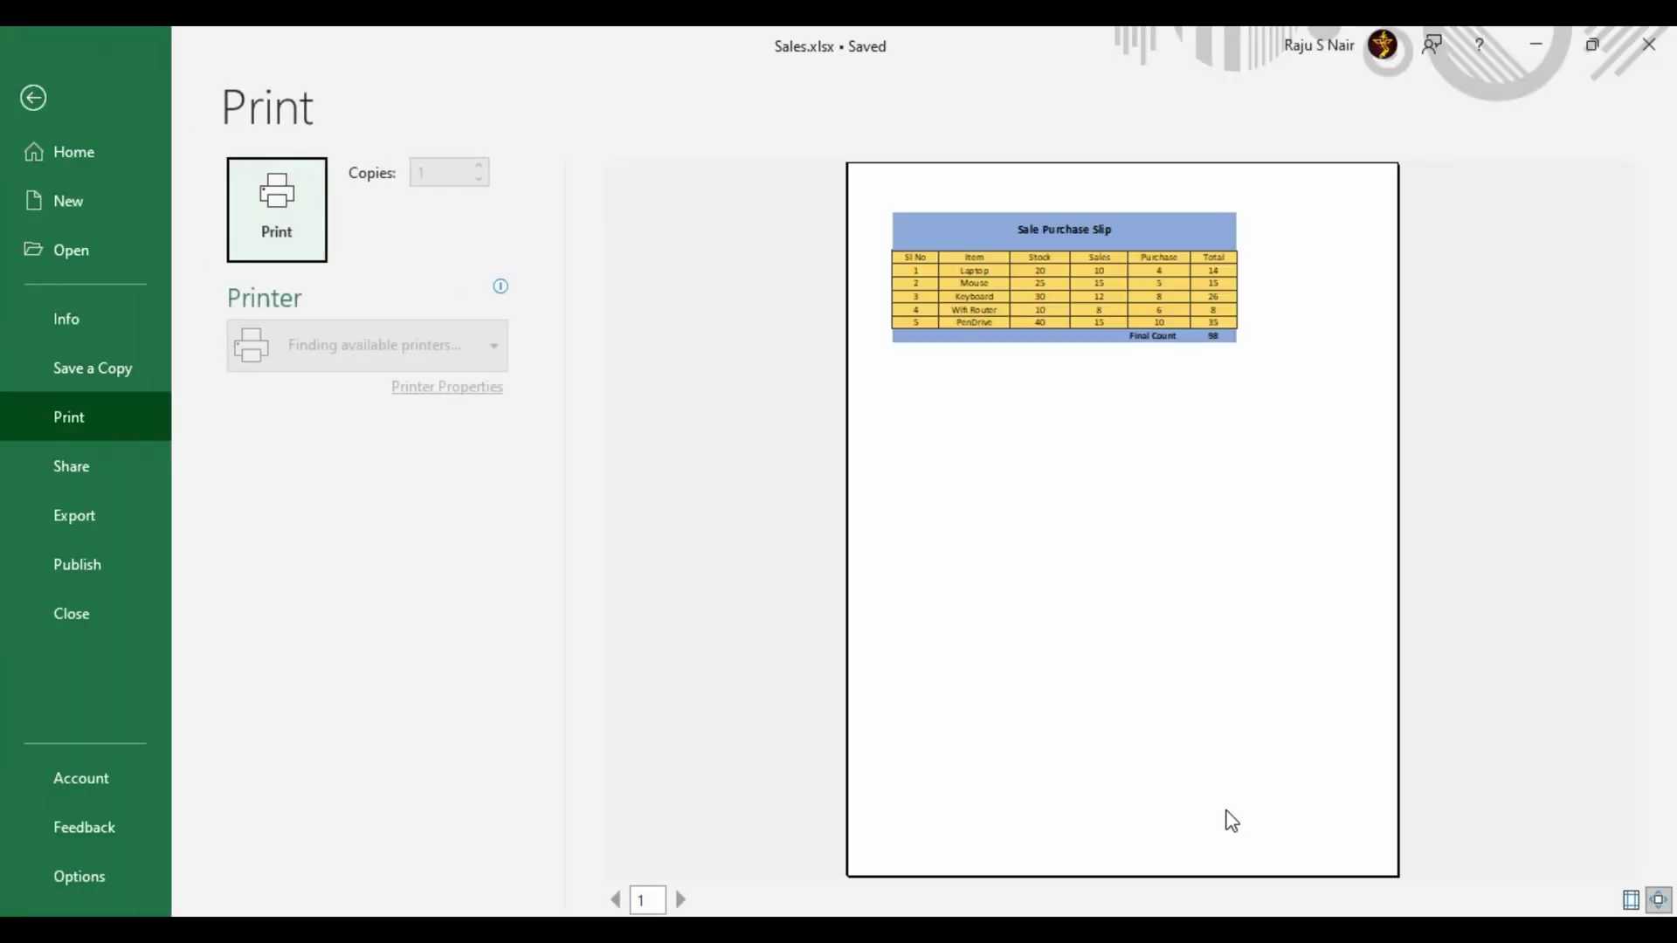